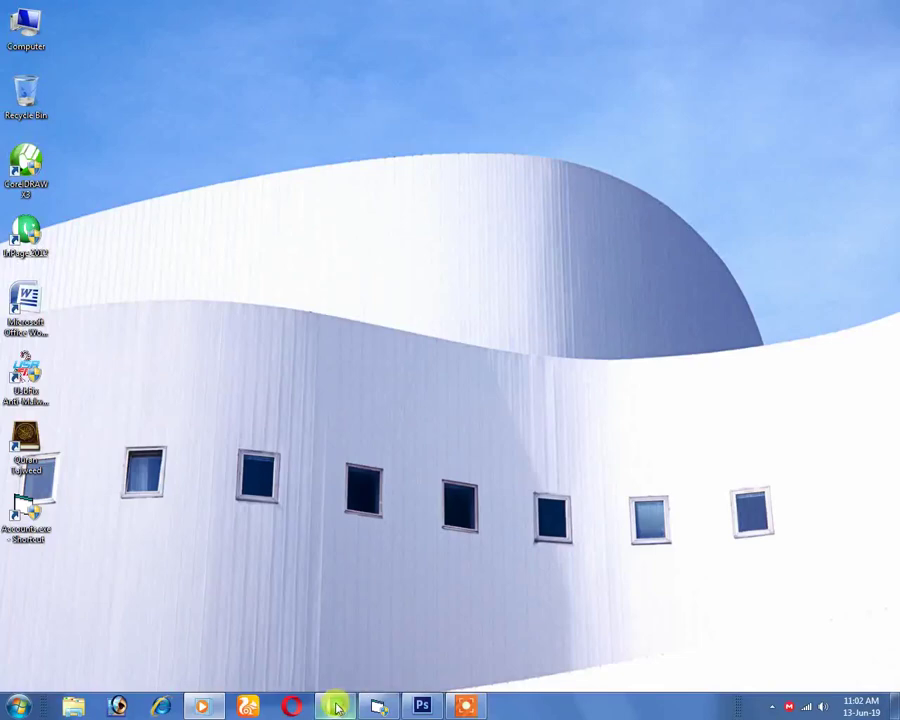
Bring Photoshop forward and convert the locked Background into Layer 0 with Layer from Background
{"action": "left_click", "coordinate": [421, 706]}
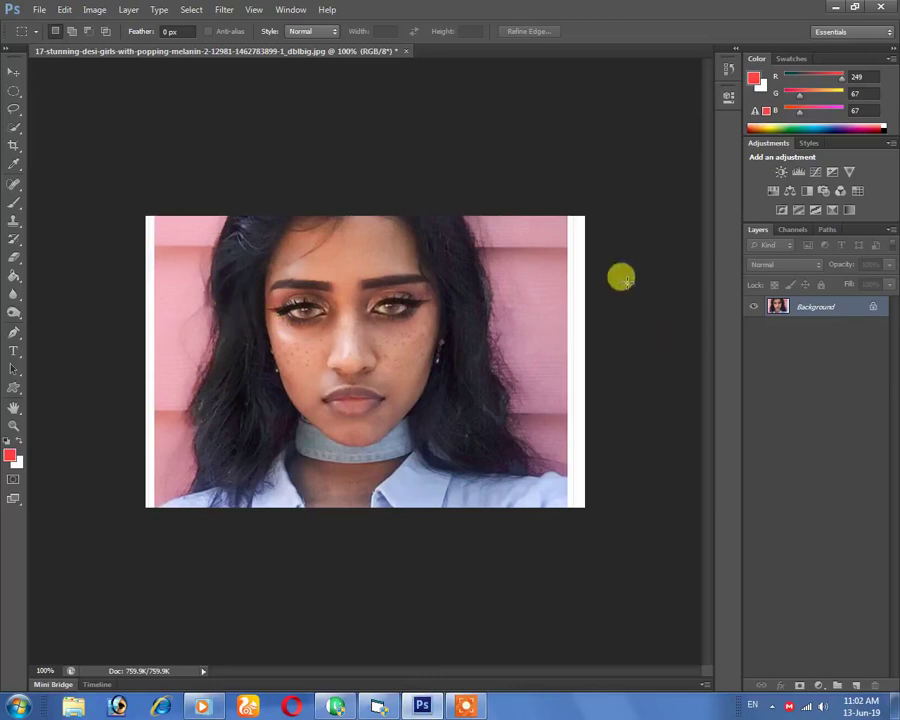
{"action": "left_click", "coordinate": [128, 10]}
{"action": "mouse_move", "coordinate": [200, 25]}
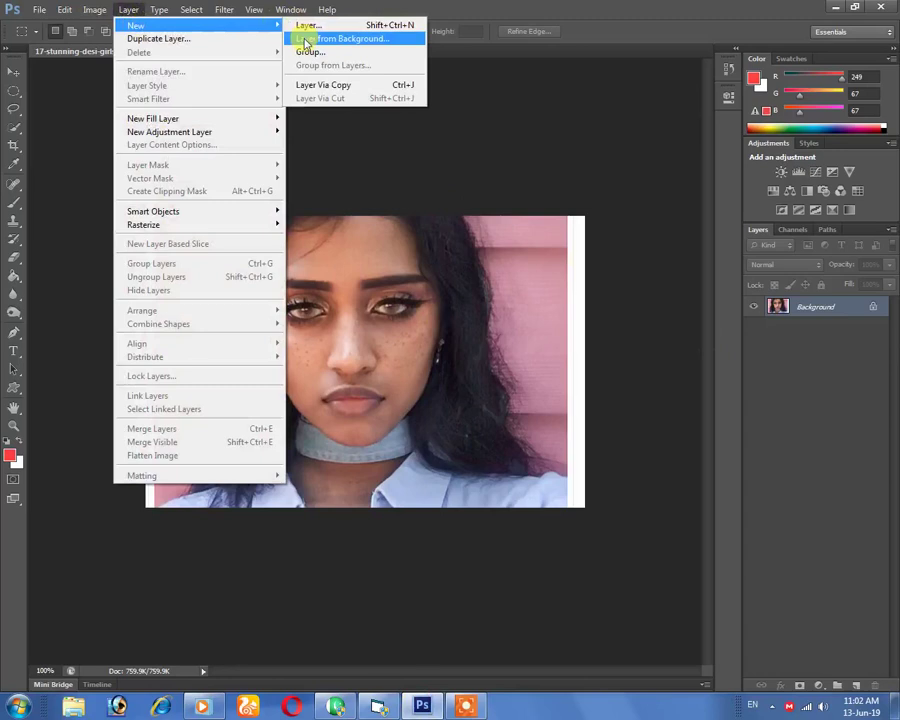
{"action": "left_click", "coordinate": [305, 40]}
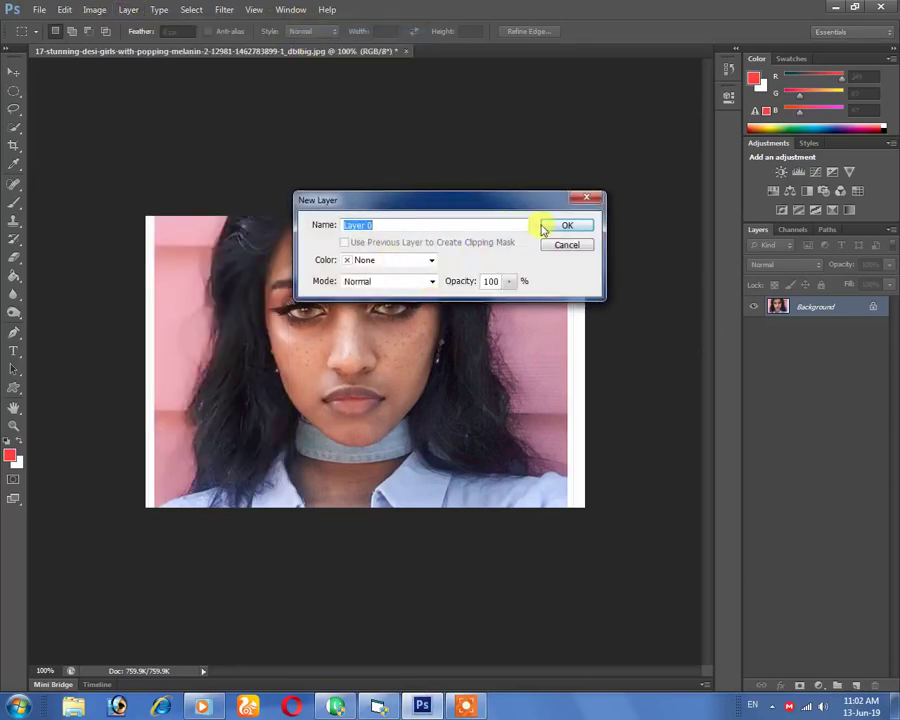
{"action": "left_click", "coordinate": [545, 227]}
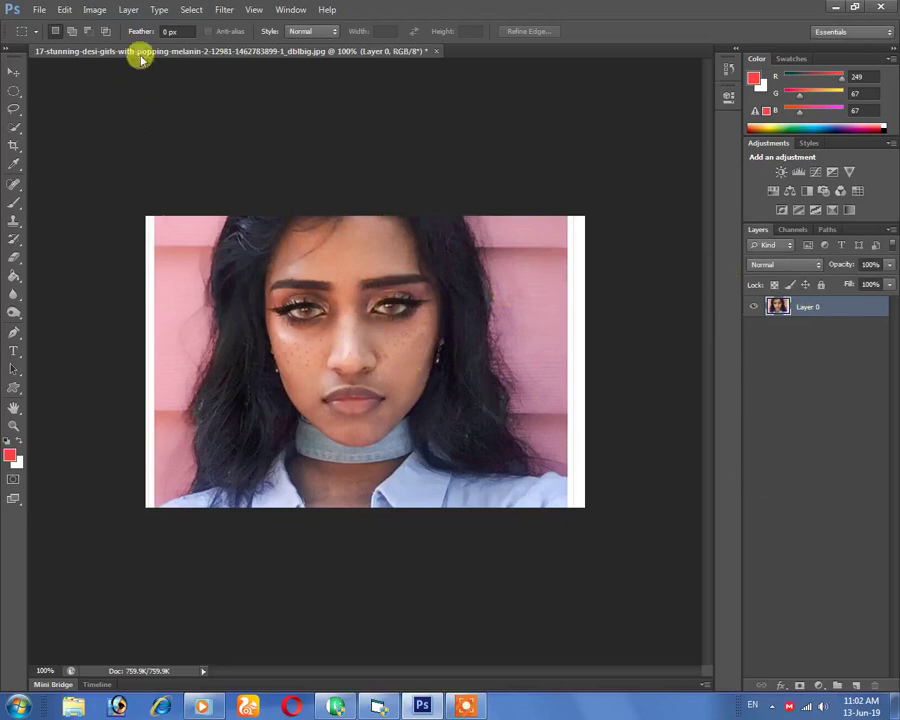
Apply a Curves adjustment that raises the midtones from input 119 to output 151
{"action": "left_click", "coordinate": [96, 10]}
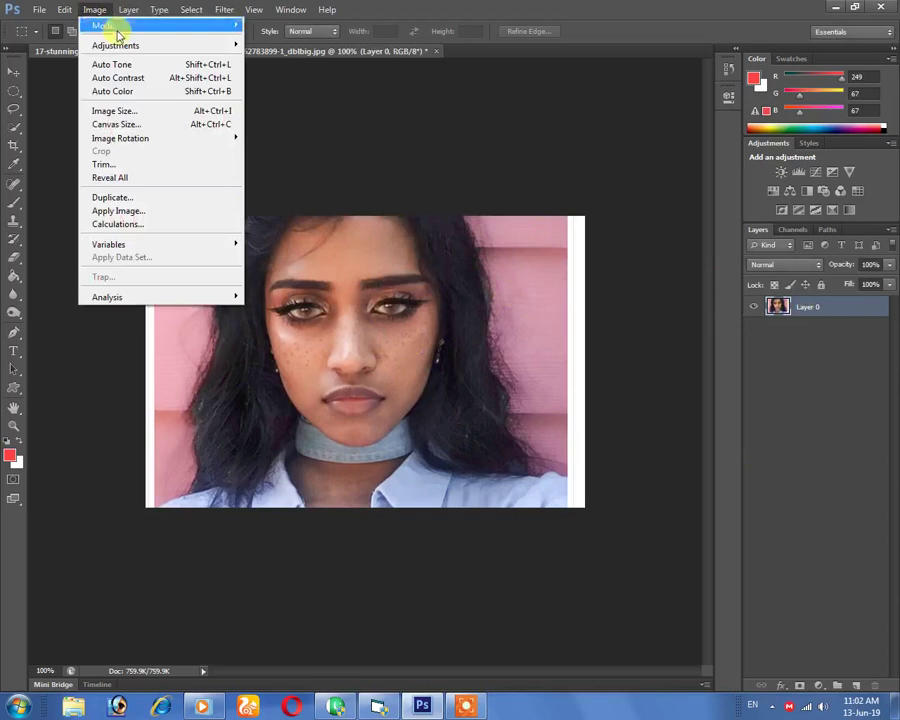
{"action": "mouse_move", "coordinate": [116, 45]}
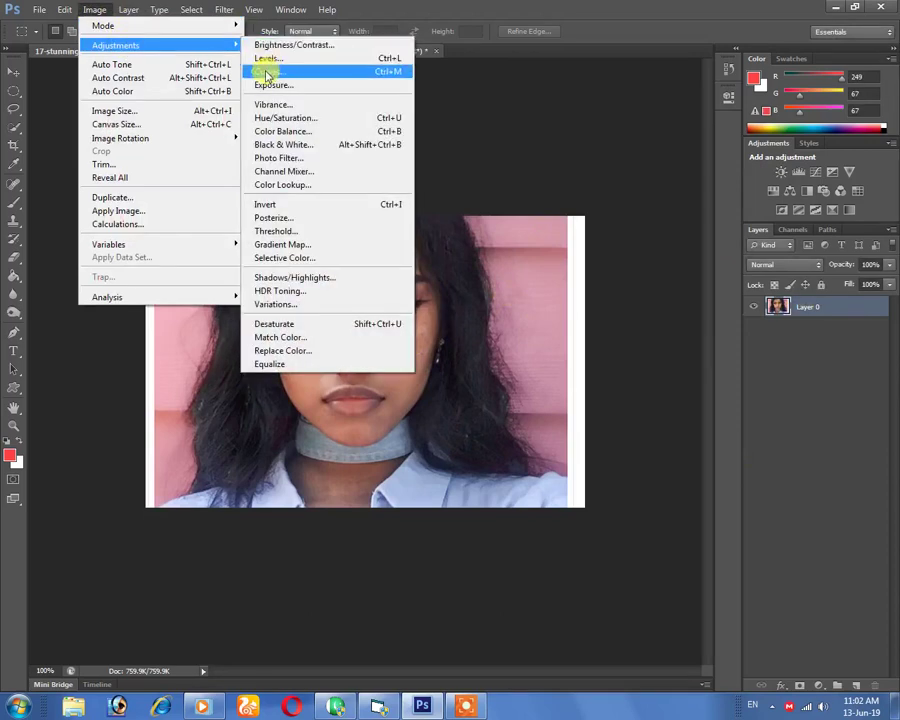
{"action": "left_click", "coordinate": [386, 72]}
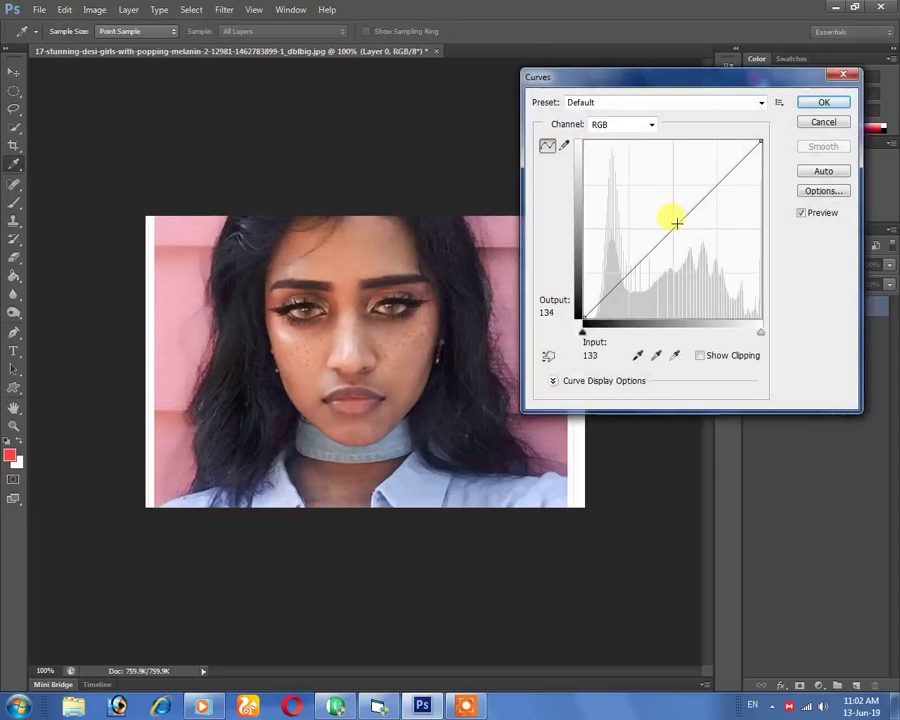
{"action": "left_click_drag", "start_coordinate": [677, 222], "coordinate": [666, 209]}
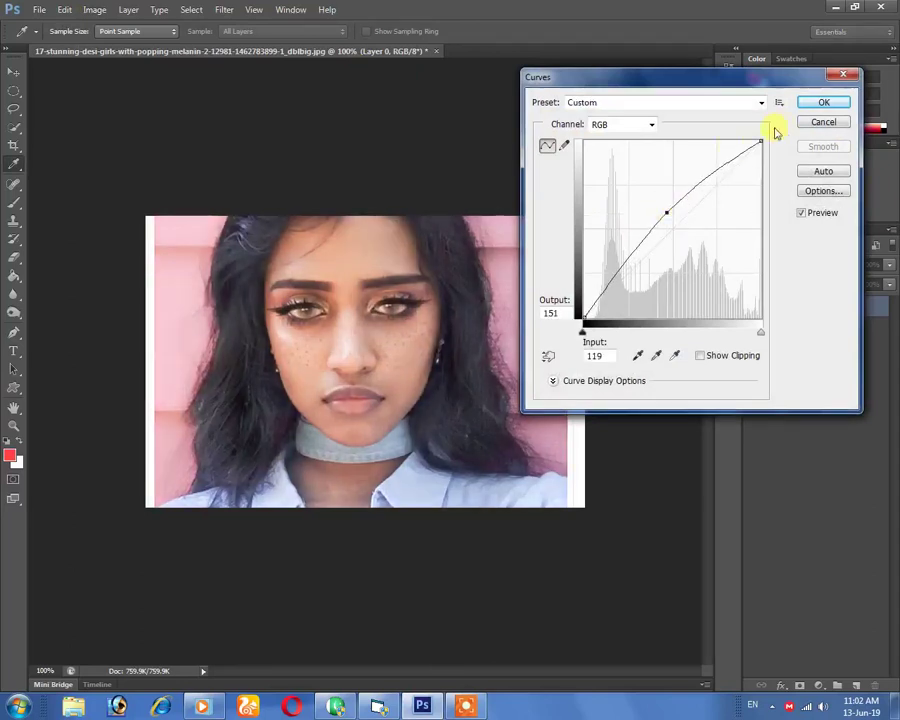
{"action": "left_click", "coordinate": [808, 102]}
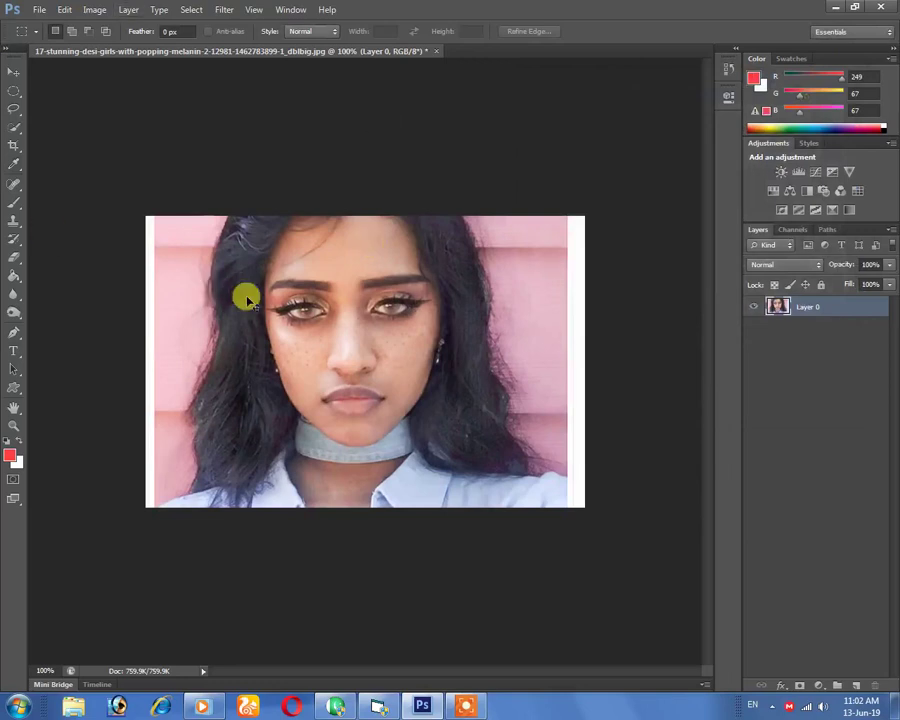
Zoom to 200%, add an empty Layer 1 above the photo, and reselect Layer 0
{"action": "key", "text": "ctrl+plus"}
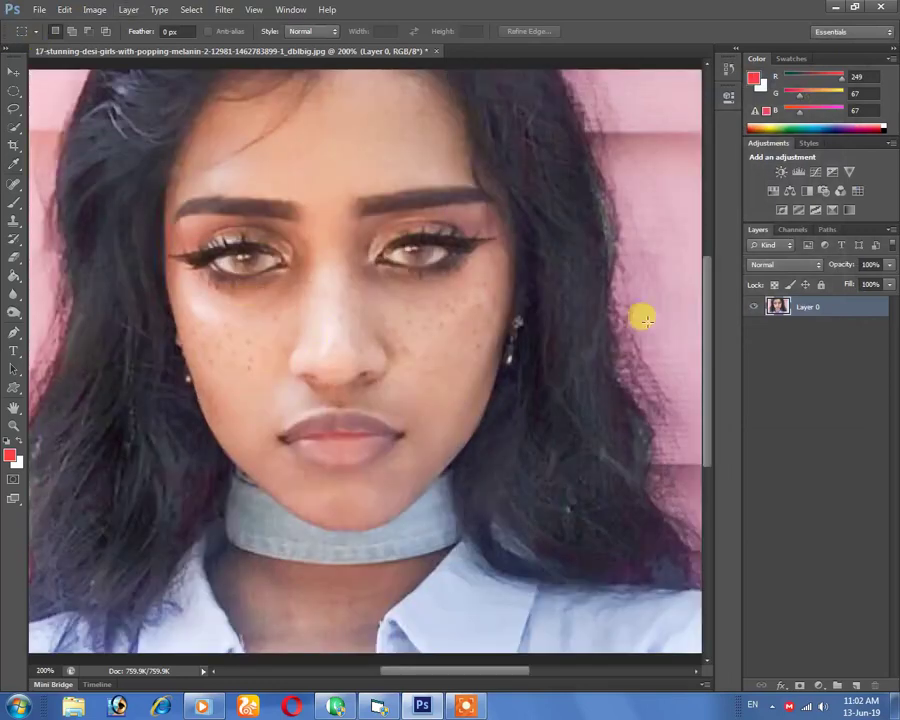
{"action": "left_click", "coordinate": [855, 688]}
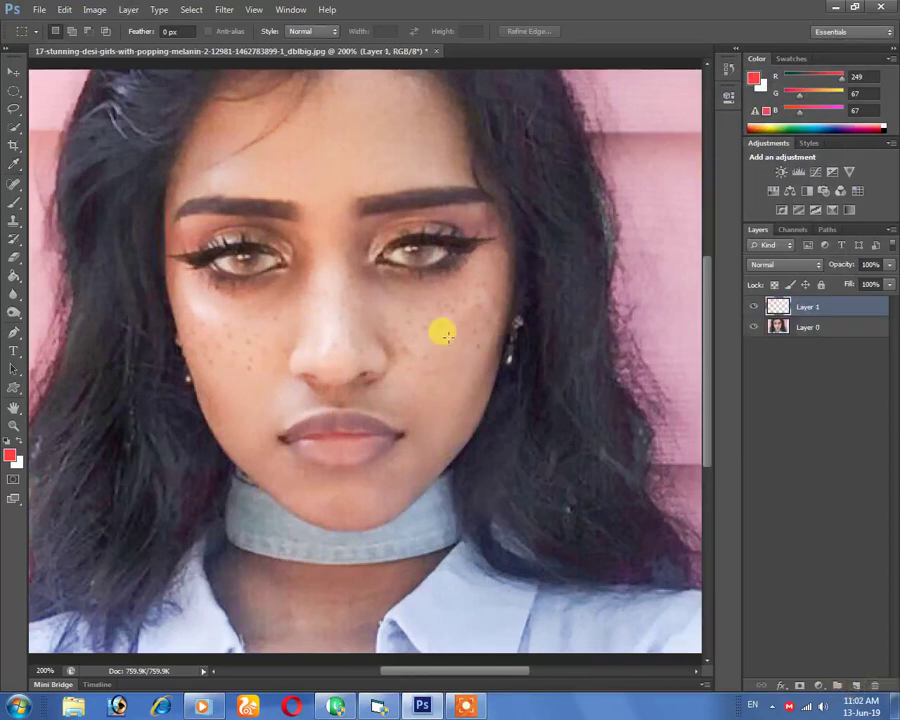
{"action": "left_click", "coordinate": [805, 327]}
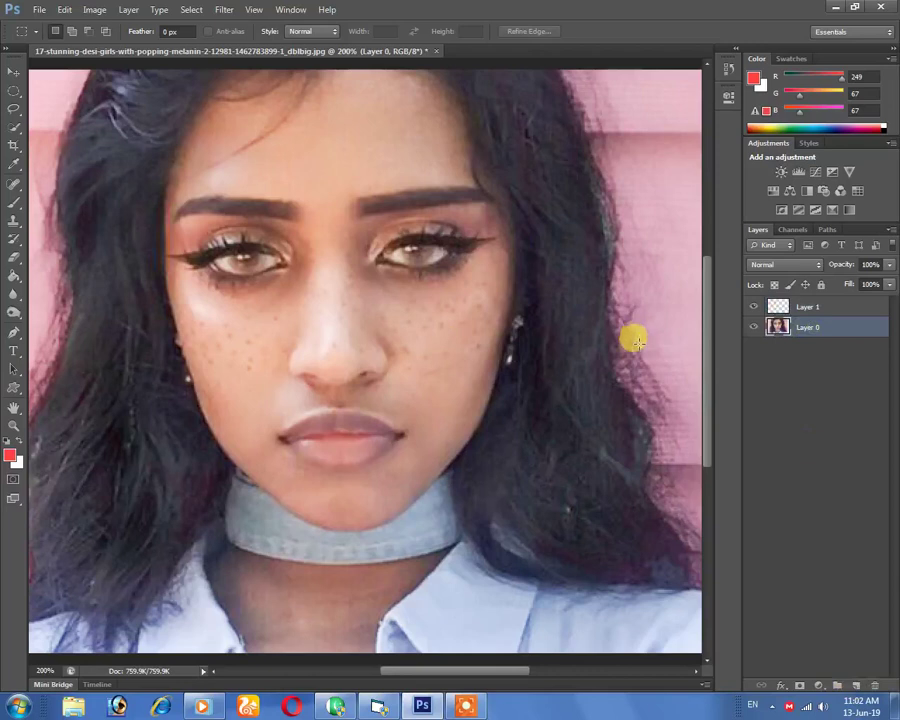
Spot-heal the freckles on the cheek, beside the nose and under the left eye
{"action": "left_click", "coordinate": [17, 191]}
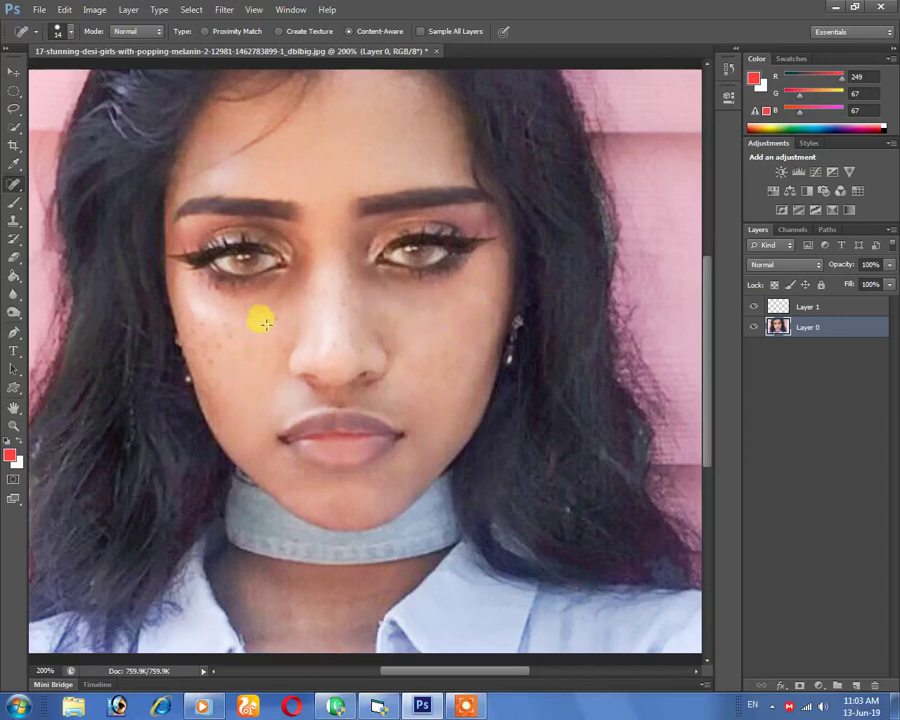
{"action": "left_click", "coordinate": [262, 348]}
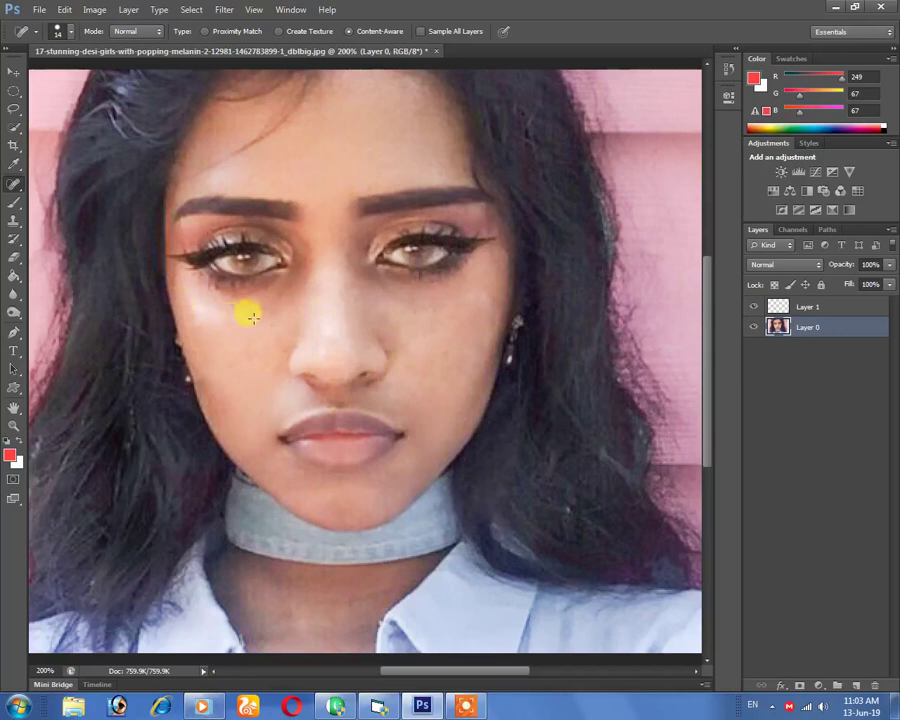
{"action": "left_click", "coordinate": [280, 347]}
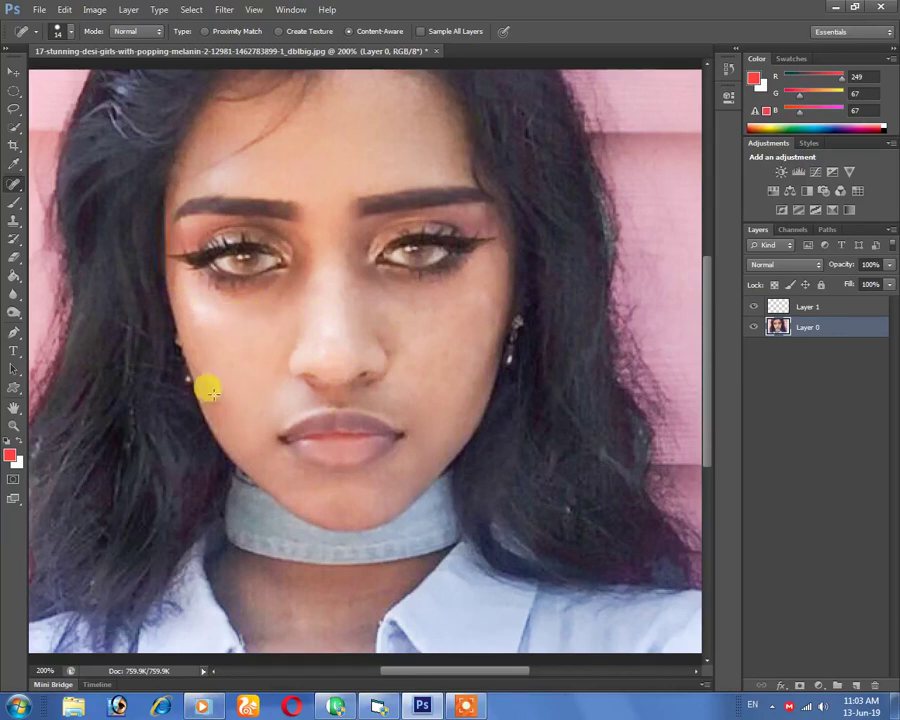
{"action": "left_click", "coordinate": [216, 268]}
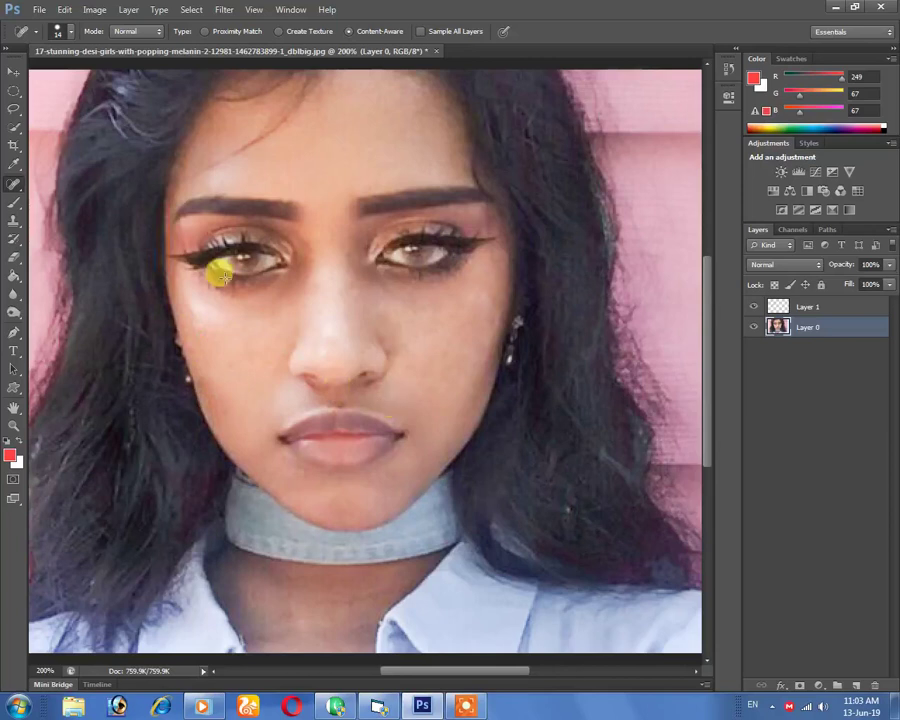
{"action": "left_click", "coordinate": [14, 73]}
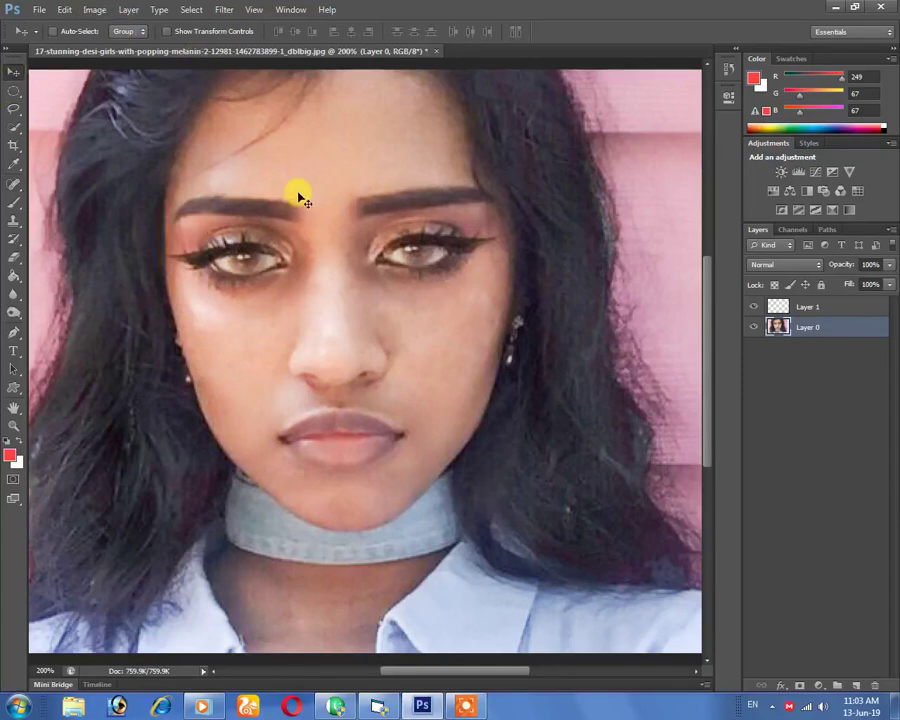
At 100% zoom, apply Levels with input black 36, gamma 1.05 and input white 234
{"action": "key", "text": "ctrl+minus"}
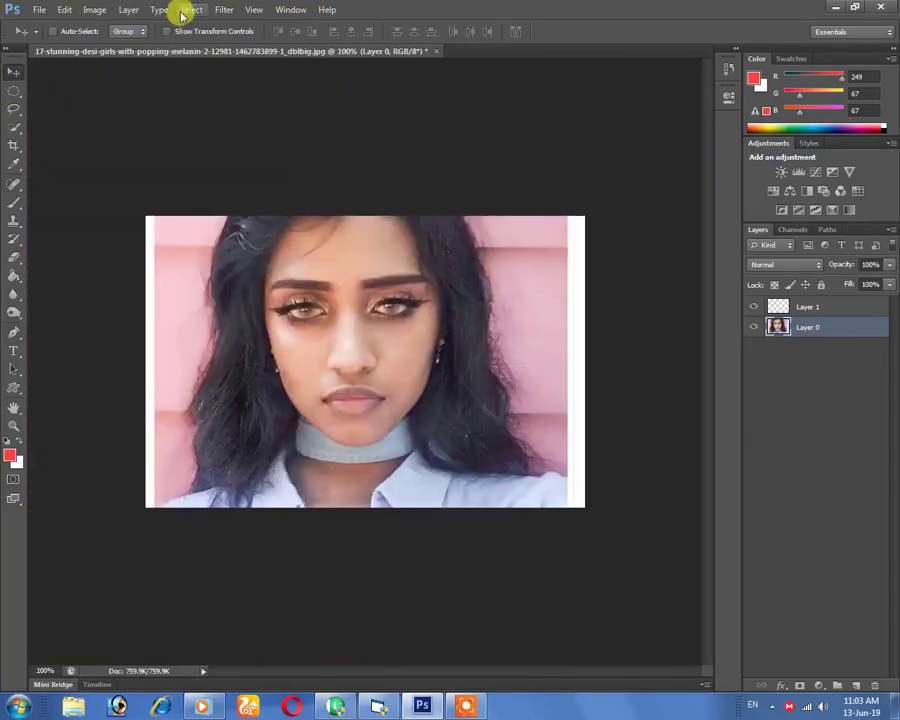
{"action": "left_click", "coordinate": [97, 10]}
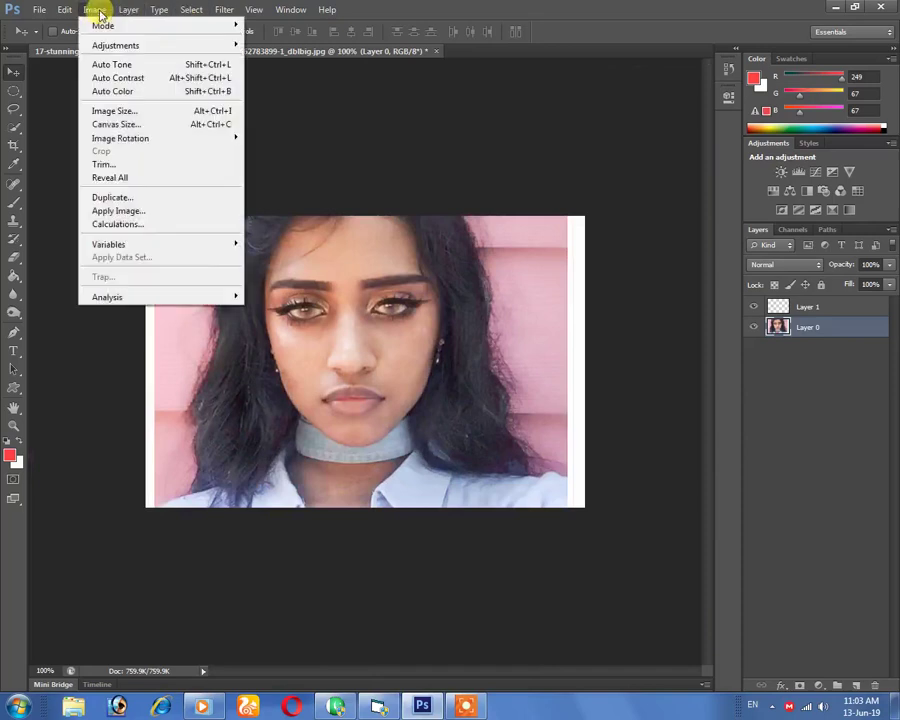
{"action": "mouse_move", "coordinate": [116, 45]}
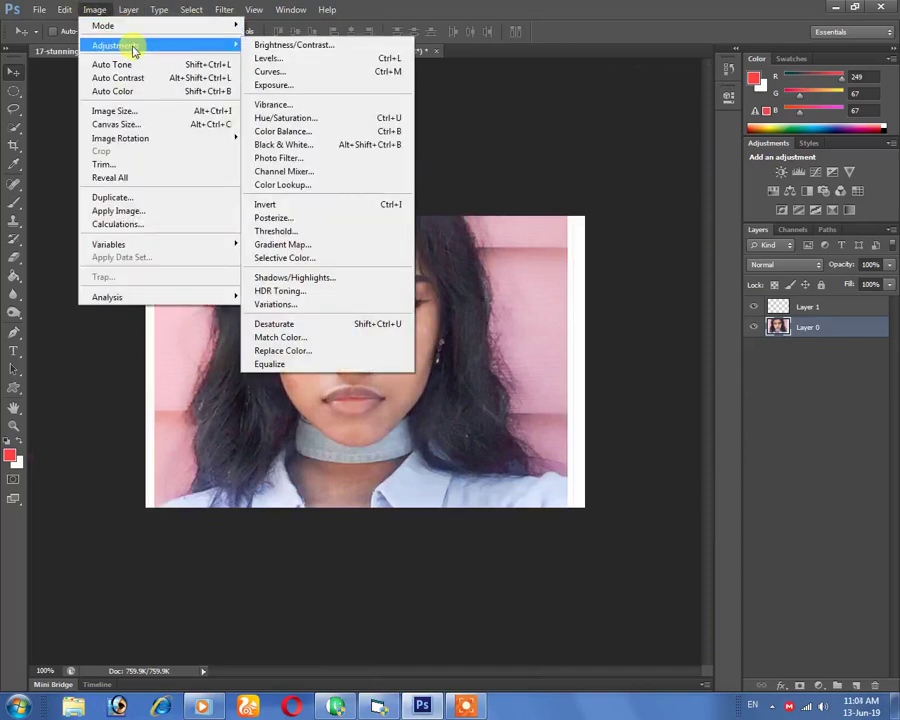
{"action": "left_click", "coordinate": [336, 63]}
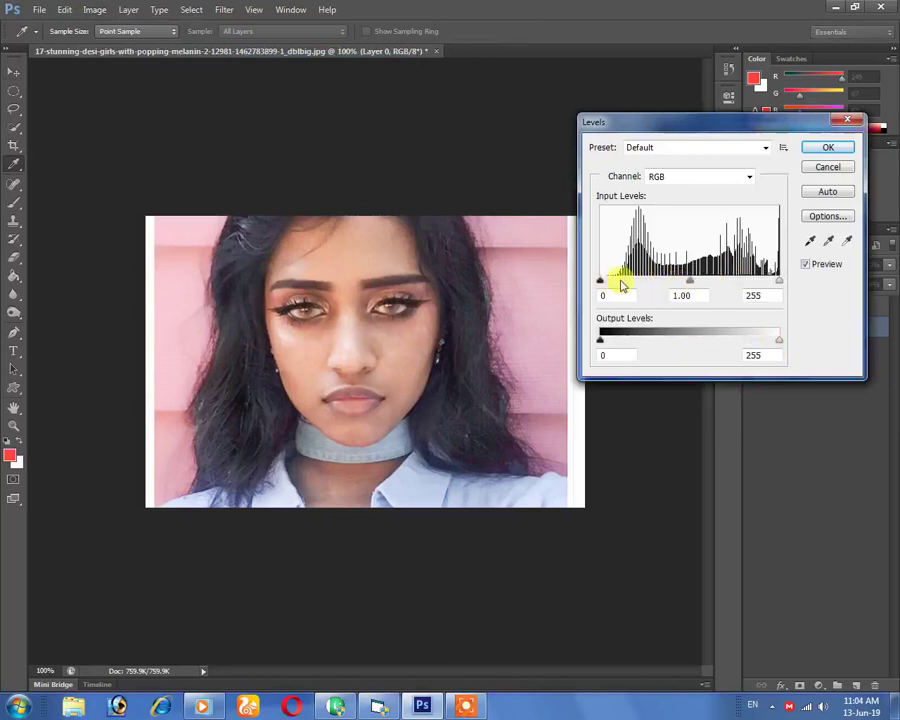
{"action": "left_click_drag", "start_coordinate": [602, 283], "coordinate": [624, 281]}
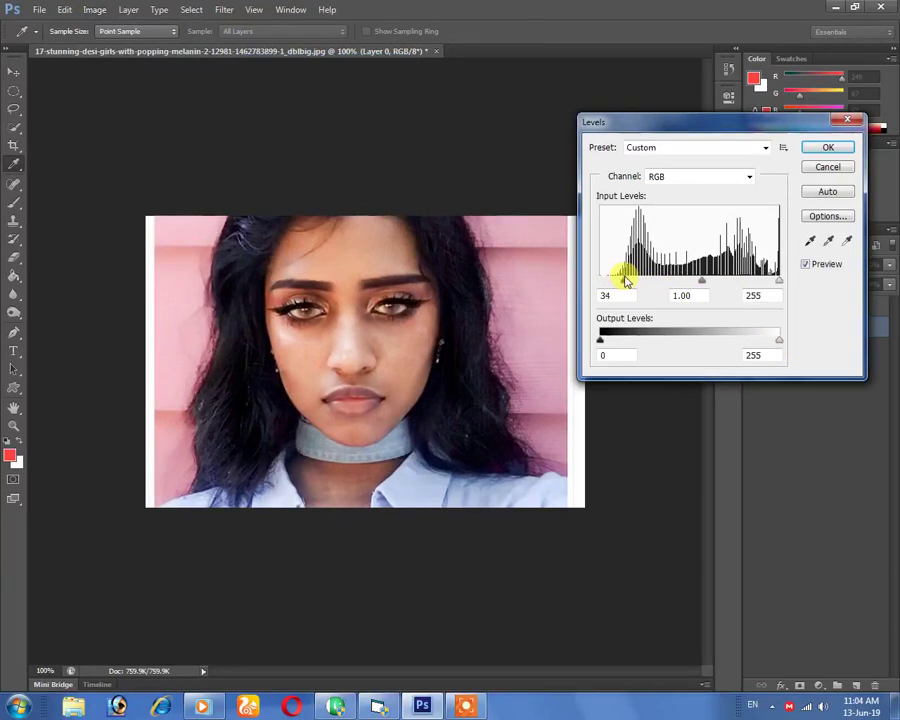
{"action": "mouse_move", "coordinate": [774, 287]}
{"action": "left_mouse_down"}
{"action": "mouse_move", "coordinate": [753, 287]}
{"action": "mouse_move", "coordinate": [765, 287]}
{"action": "left_mouse_up"}
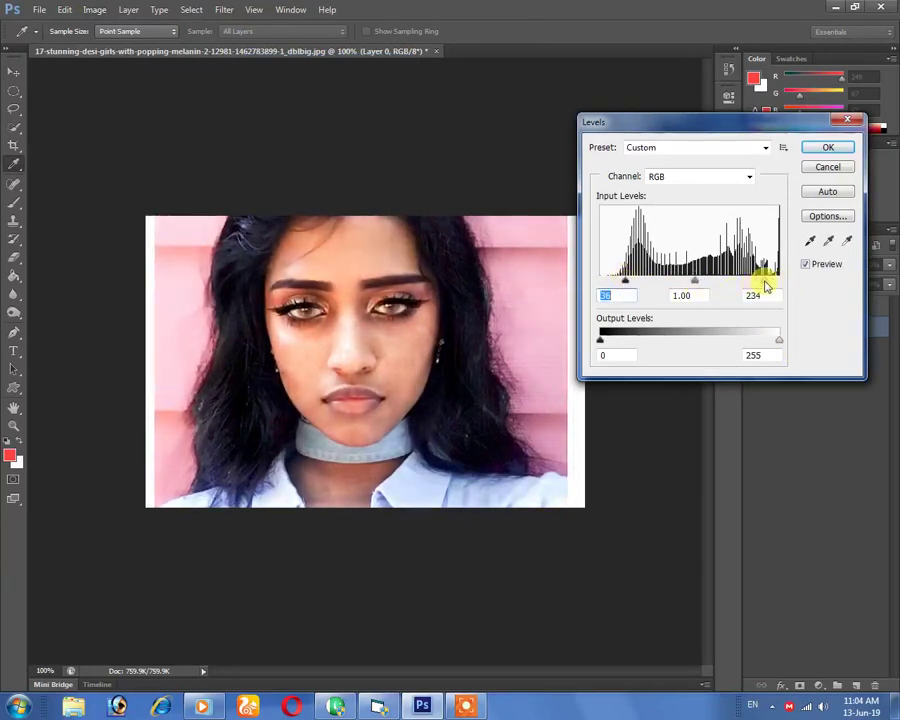
{"action": "left_click", "coordinate": [766, 287]}
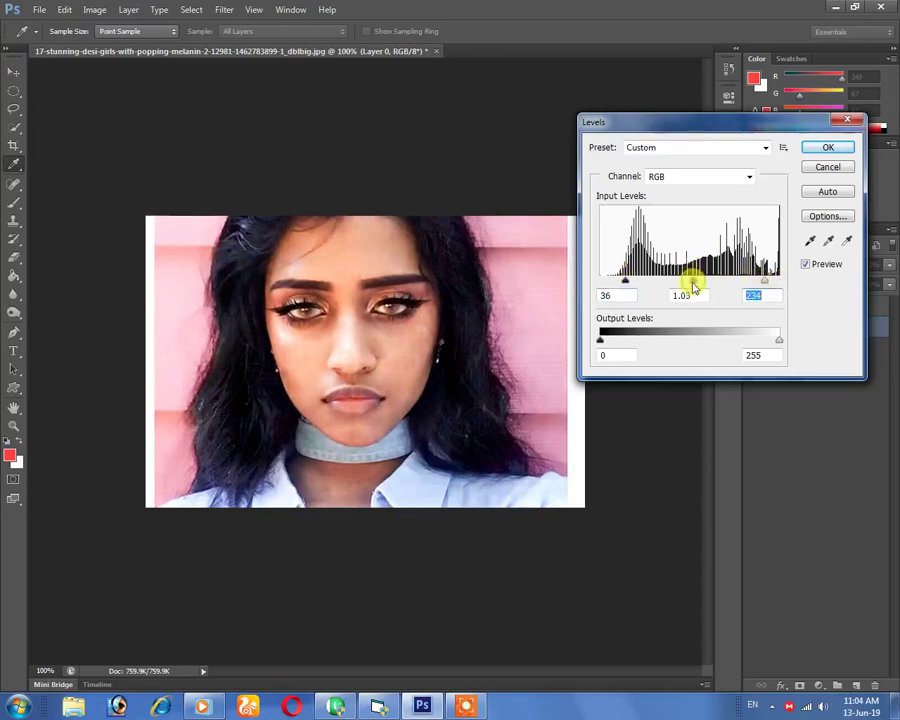
{"action": "left_click", "coordinate": [826, 150]}
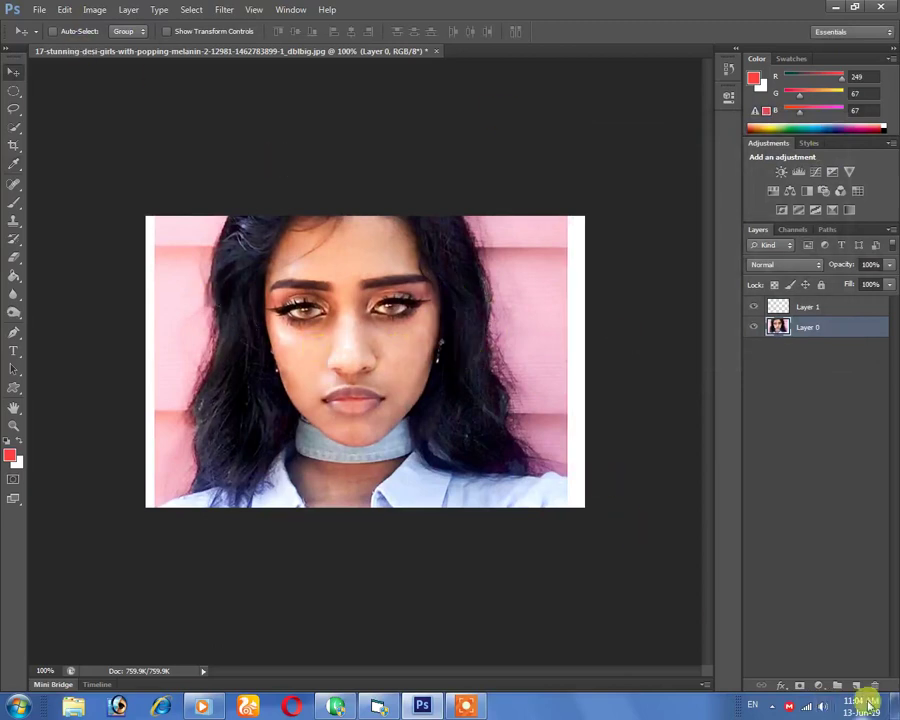
Add a white layer mask to Layer 1 and zoom to 200% on the face
{"action": "left_click", "coordinate": [804, 305]}
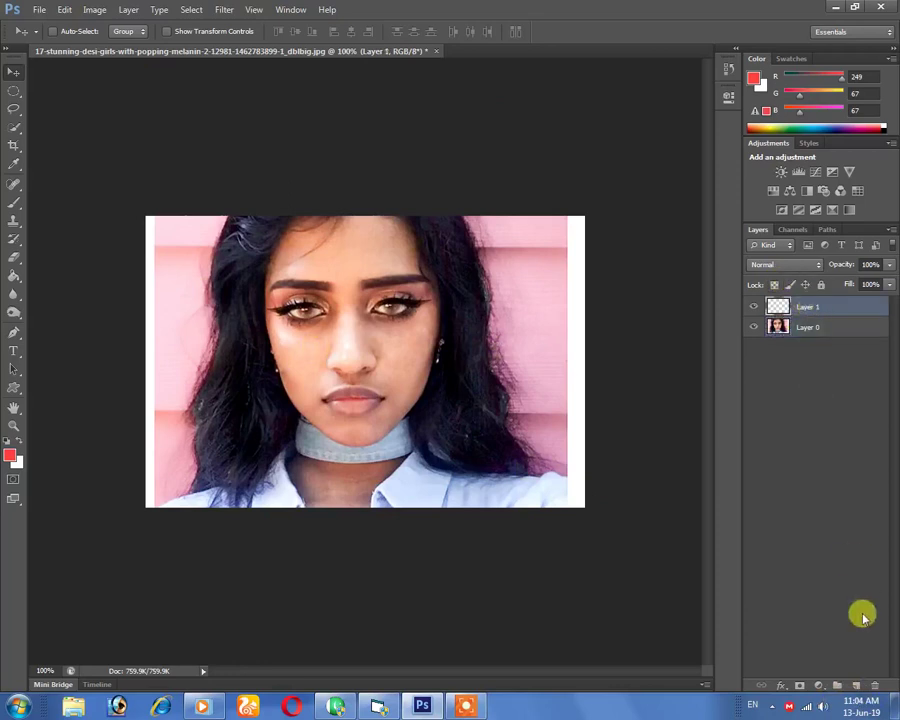
{"action": "left_click", "coordinate": [796, 686]}
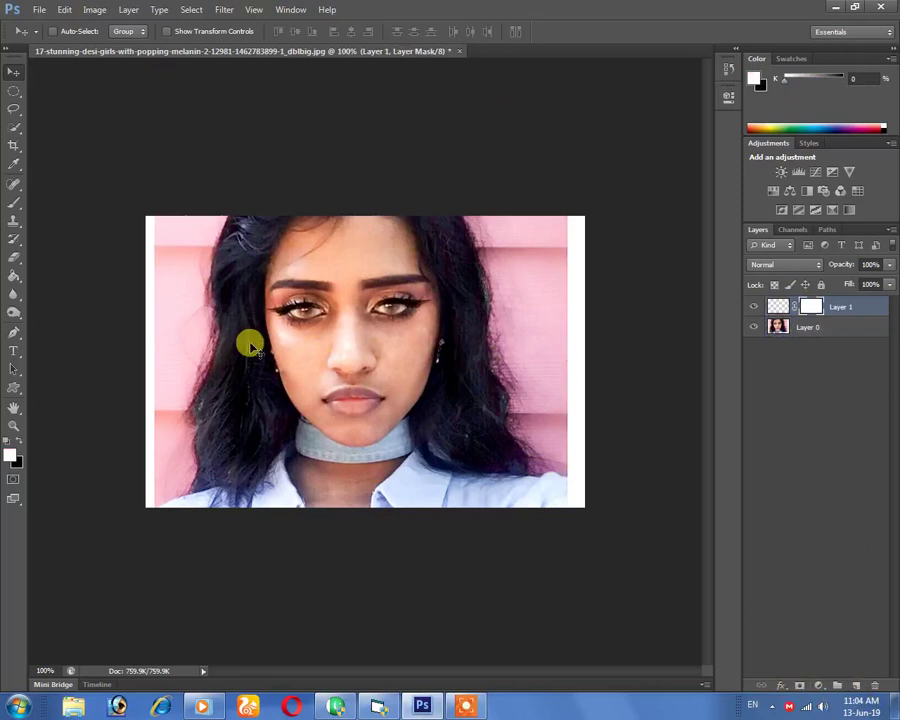
{"action": "key", "text": "ctrl+plus"}
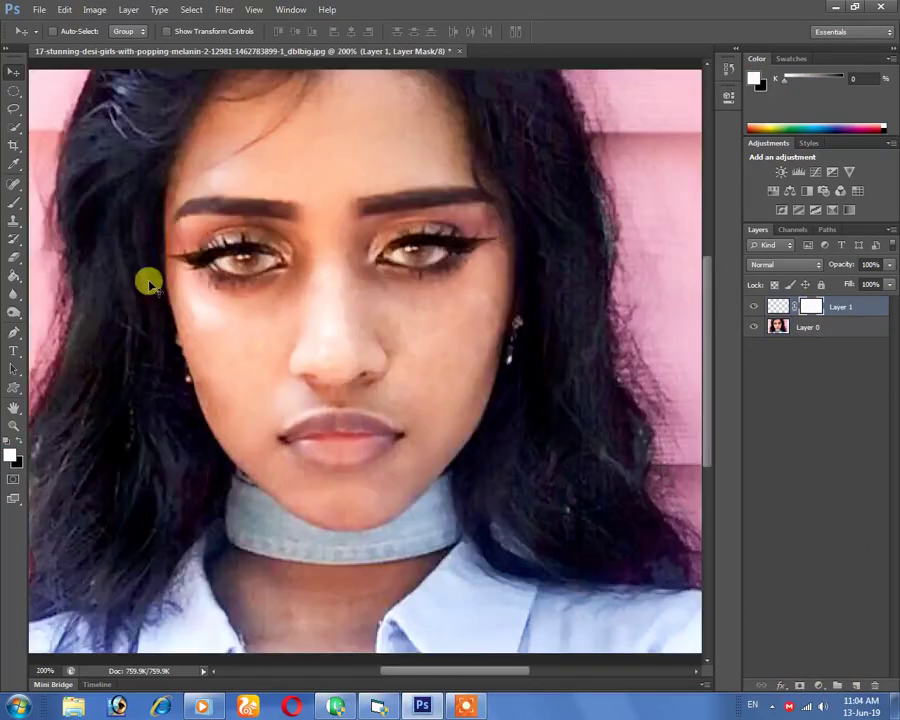
{"action": "mouse_move", "coordinate": [280, 250]}
{"action": "left_mouse_down"}
{"action": "mouse_move", "coordinate": [364, 297]}
{"action": "mouse_move", "coordinate": [338, 296]}
{"action": "left_mouse_up"}
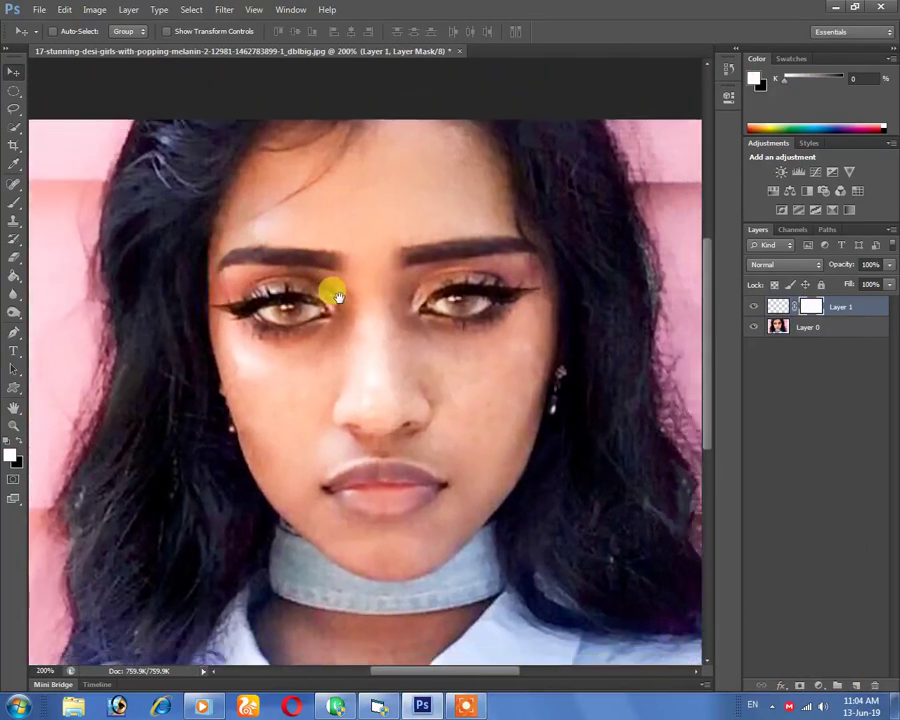
Take the Brush on Layer 1's pixels, undo a stray red forehead stroke, and make white the foreground
{"action": "left_click", "coordinate": [14, 203]}
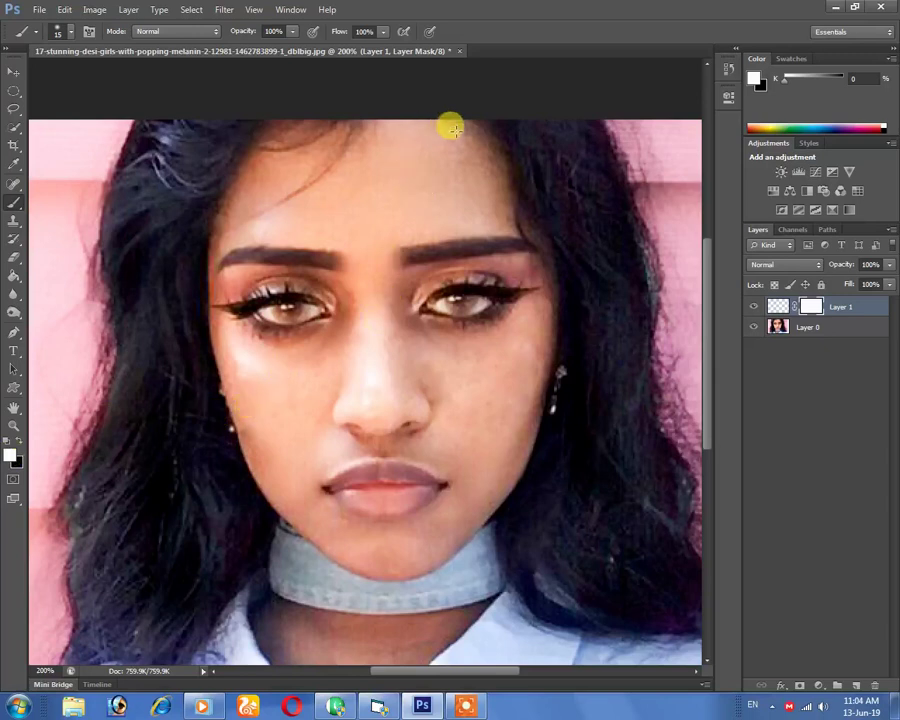
{"action": "left_click", "coordinate": [803, 326]}
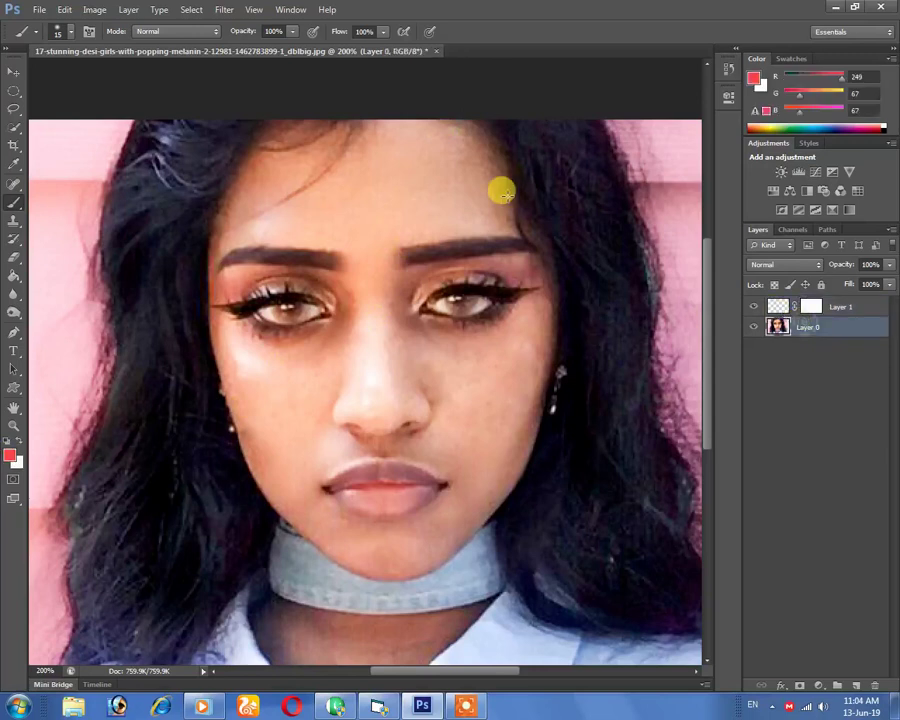
{"action": "left_click", "coordinate": [775, 305]}
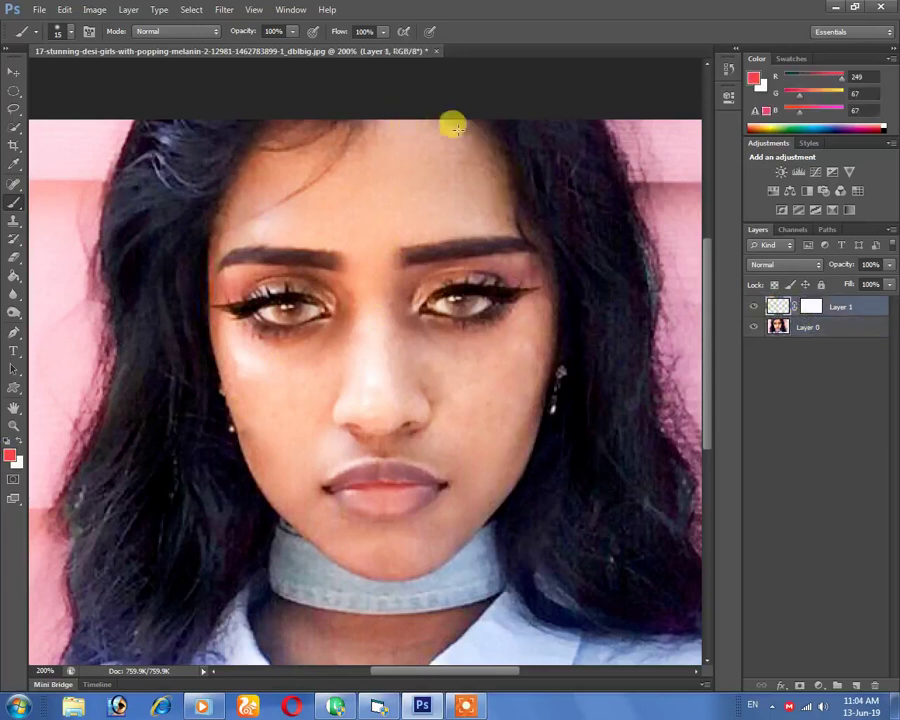
{"action": "left_click_drag", "start_coordinate": [461, 131], "coordinate": [428, 131]}
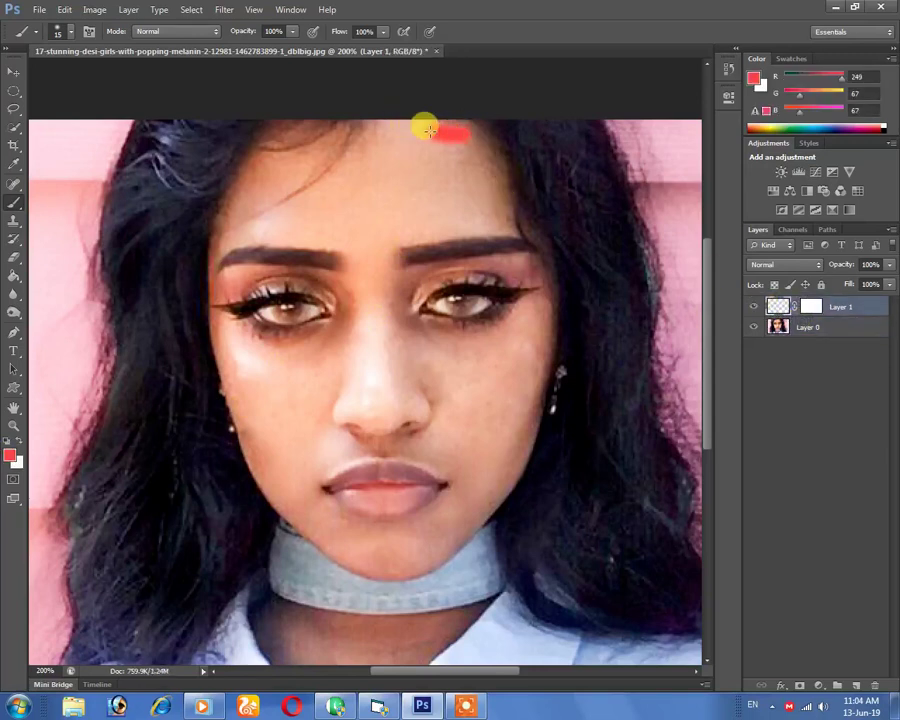
{"action": "key", "text": "ctrl+z"}
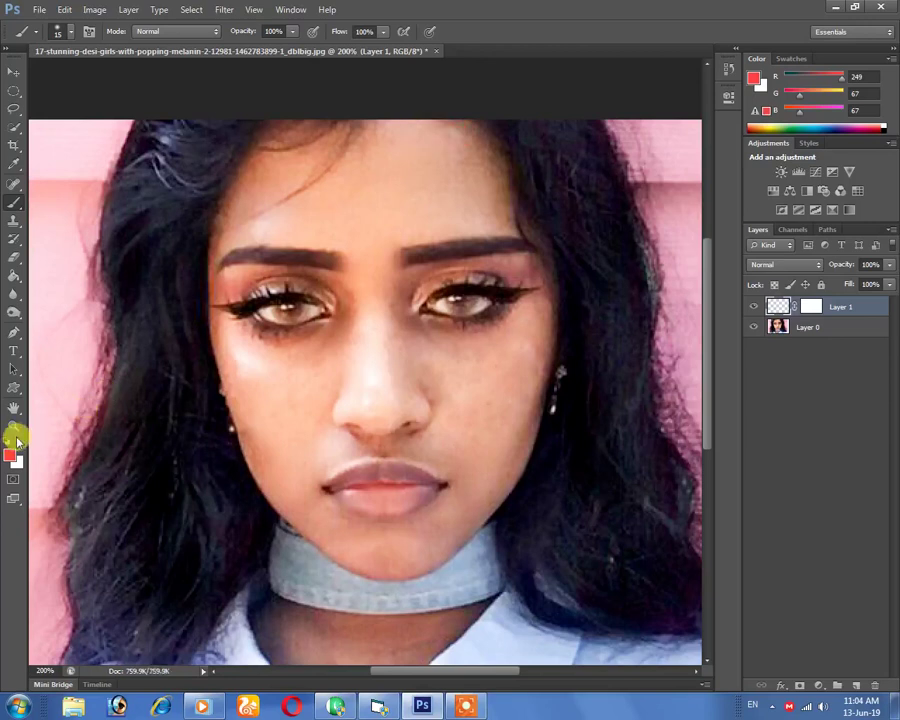
{"action": "left_click", "coordinate": [18, 444]}
With a 33 px brush, paint white across the forehead and down the face's left edge
{"action": "right_click", "coordinate": [403, 183]}
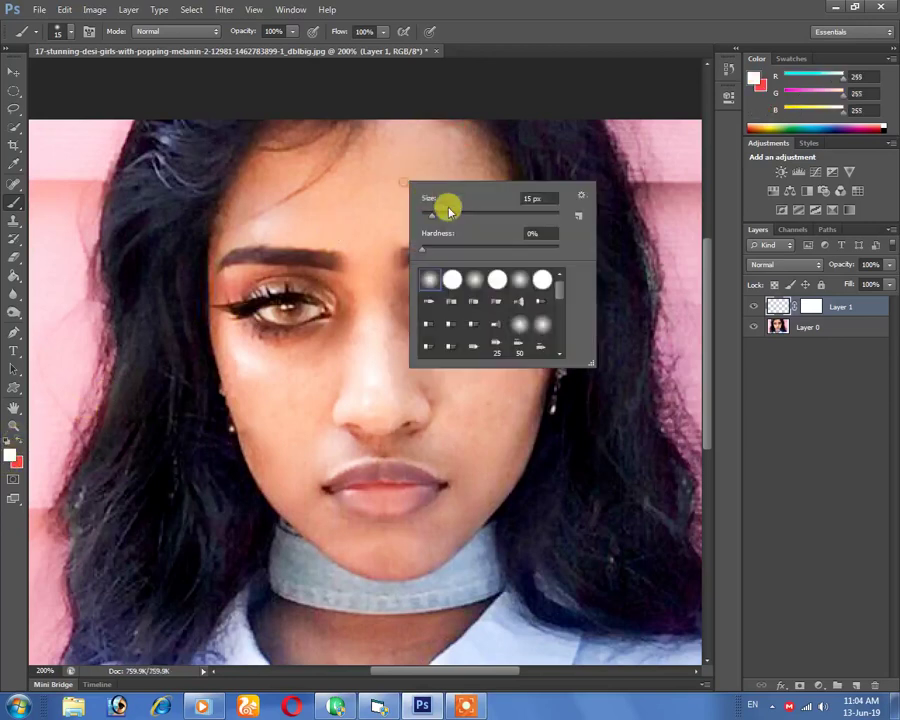
{"action": "left_click", "coordinate": [445, 216]}
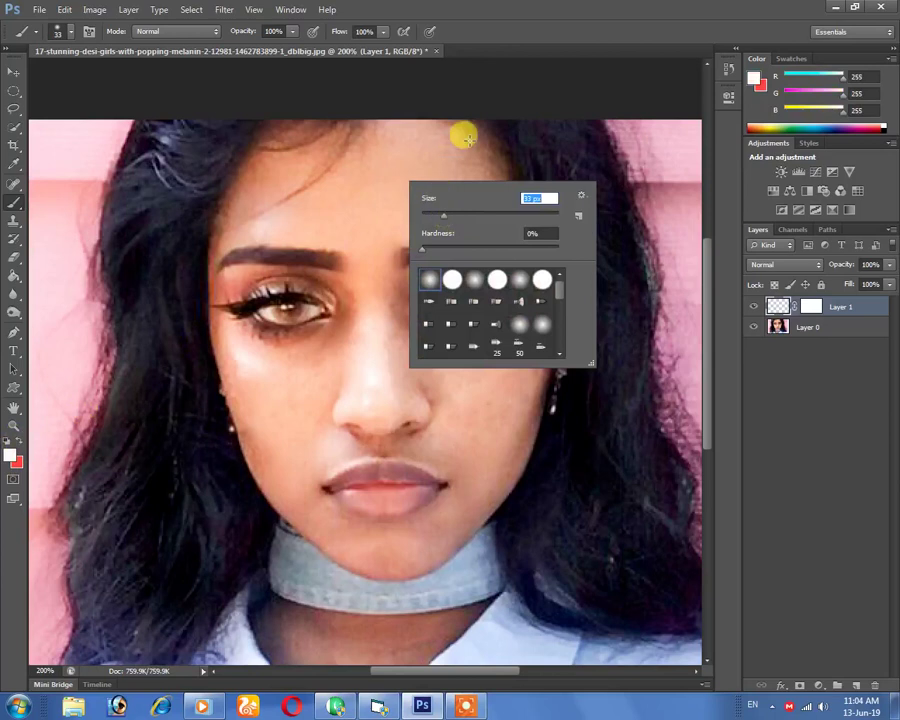
{"action": "mouse_move", "coordinate": [470, 145]}
{"action": "left_mouse_down"}
{"action": "mouse_move", "coordinate": [335, 115]}
{"action": "mouse_move", "coordinate": [257, 145]}
{"action": "mouse_move", "coordinate": [232, 237]}
{"action": "mouse_move", "coordinate": [217, 249]}
{"action": "mouse_move", "coordinate": [217, 291]}
{"action": "mouse_move", "coordinate": [235, 402]}
{"action": "mouse_move", "coordinate": [258, 463]}
{"action": "left_mouse_up"}
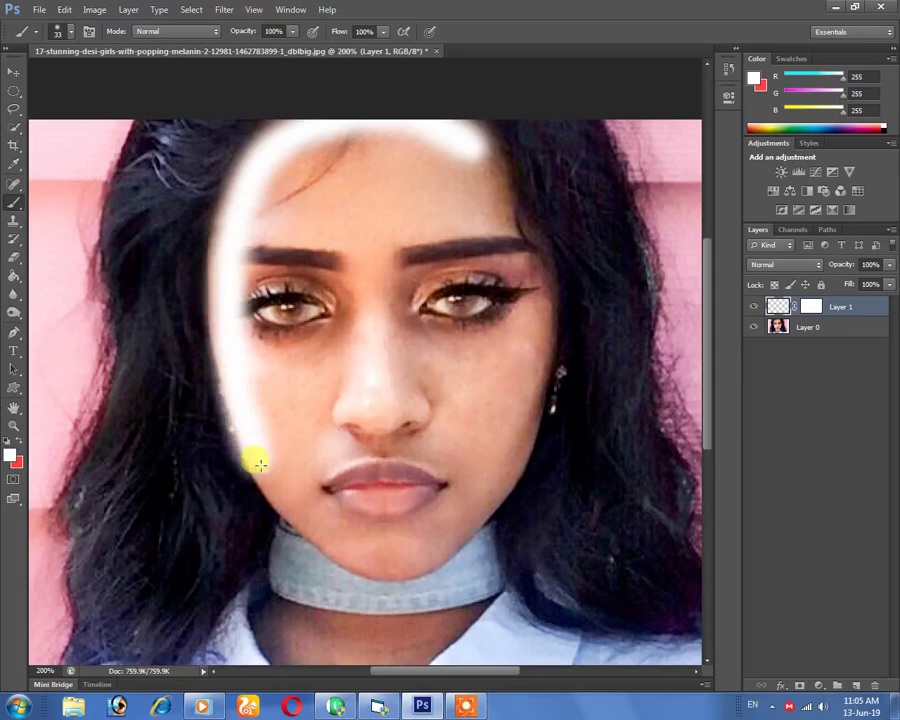
{"action": "mouse_move", "coordinate": [237, 201]}
{"action": "left_mouse_down"}
{"action": "mouse_move", "coordinate": [221, 211]}
{"action": "mouse_move", "coordinate": [212, 285]}
{"action": "mouse_move", "coordinate": [213, 338]}
{"action": "mouse_move", "coordinate": [237, 416]}
{"action": "left_mouse_up"}
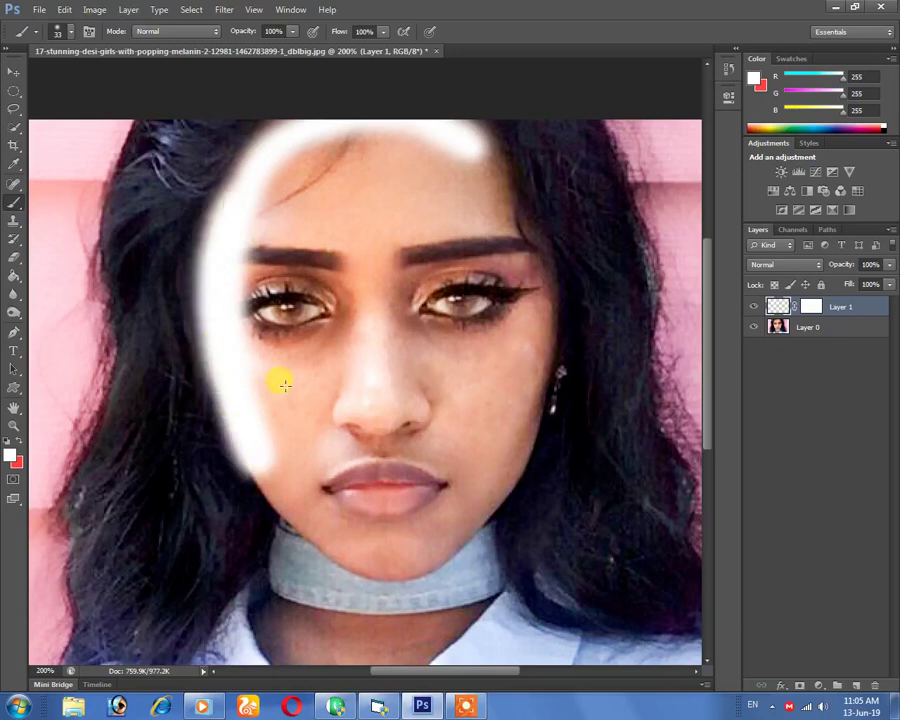
{"action": "mouse_move", "coordinate": [476, 155]}
{"action": "left_mouse_down"}
{"action": "mouse_move", "coordinate": [532, 293]}
{"action": "mouse_move", "coordinate": [526, 370]}
{"action": "mouse_move", "coordinate": [492, 478]}
{"action": "mouse_move", "coordinate": [468, 514]}
{"action": "mouse_move", "coordinate": [372, 568]}
{"action": "mouse_move", "coordinate": [293, 510]}
{"action": "mouse_move", "coordinate": [258, 466]}
{"action": "left_mouse_up"}
Enlarge the brush to 62 px and paint white over forehead, brows, eyes, nose and cheeks
{"action": "right_click", "coordinate": [445, 232]}
{"action": "left_click_drag", "start_coordinate": [488, 259], "coordinate": [516, 265]}
{"action": "left_click", "coordinate": [436, 148]}
{"action": "mouse_move", "coordinate": [436, 150]}
{"action": "left_mouse_down"}
{"action": "mouse_move", "coordinate": [323, 141]}
{"action": "mouse_move", "coordinate": [268, 178]}
{"action": "mouse_move", "coordinate": [253, 221]}
{"action": "left_mouse_up"}
{"action": "mouse_move", "coordinate": [458, 204]}
{"action": "left_mouse_down"}
{"action": "mouse_move", "coordinate": [242, 272]}
{"action": "mouse_move", "coordinate": [410, 241]}
{"action": "mouse_move", "coordinate": [482, 247]}
{"action": "mouse_move", "coordinate": [502, 283]}
{"action": "mouse_move", "coordinate": [340, 287]}
{"action": "mouse_move", "coordinate": [239, 305]}
{"action": "left_mouse_up"}
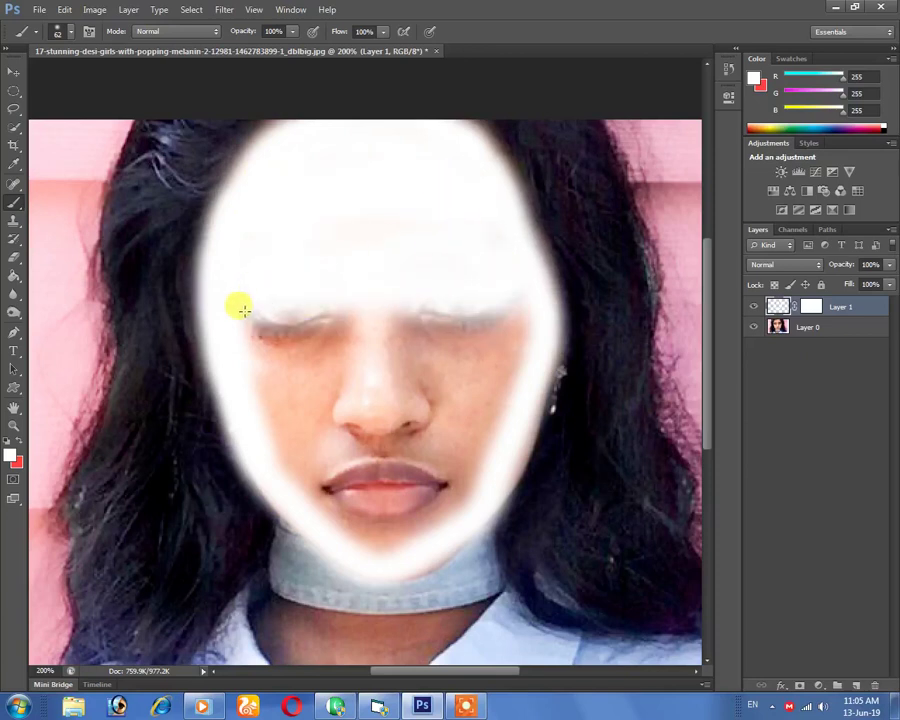
{"action": "mouse_move", "coordinate": [517, 310]}
{"action": "left_mouse_down"}
{"action": "mouse_move", "coordinate": [243, 330]}
{"action": "mouse_move", "coordinate": [374, 368]}
{"action": "mouse_move", "coordinate": [500, 340]}
{"action": "mouse_move", "coordinate": [508, 360]}
{"action": "mouse_move", "coordinate": [374, 390]}
{"action": "mouse_move", "coordinate": [247, 376]}
{"action": "mouse_move", "coordinate": [310, 427]}
{"action": "mouse_move", "coordinate": [476, 408]}
{"action": "mouse_move", "coordinate": [486, 416]}
{"action": "mouse_move", "coordinate": [374, 452]}
{"action": "mouse_move", "coordinate": [276, 427]}
{"action": "mouse_move", "coordinate": [311, 474]}
{"action": "mouse_move", "coordinate": [366, 518]}
{"action": "mouse_move", "coordinate": [442, 488]}
{"action": "mouse_move", "coordinate": [472, 454]}
{"action": "left_mouse_up"}
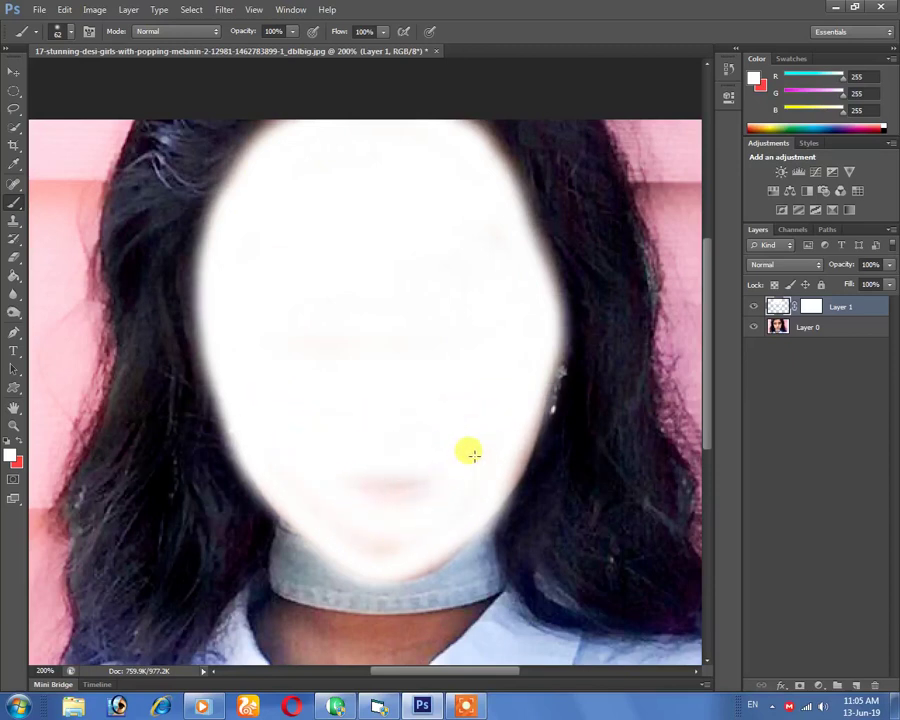
Shrink the brush to 21 px and paint white across the neck
{"action": "right_click", "coordinate": [405, 305]}
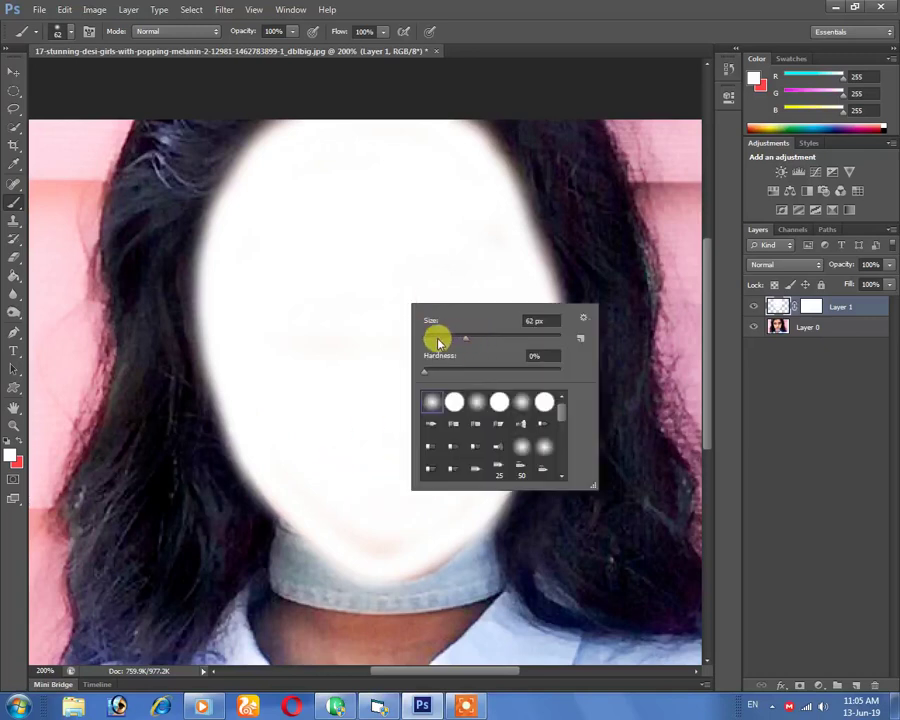
{"action": "left_click_drag", "start_coordinate": [438, 343], "coordinate": [430, 340]}
{"action": "left_click", "coordinate": [352, 534]}
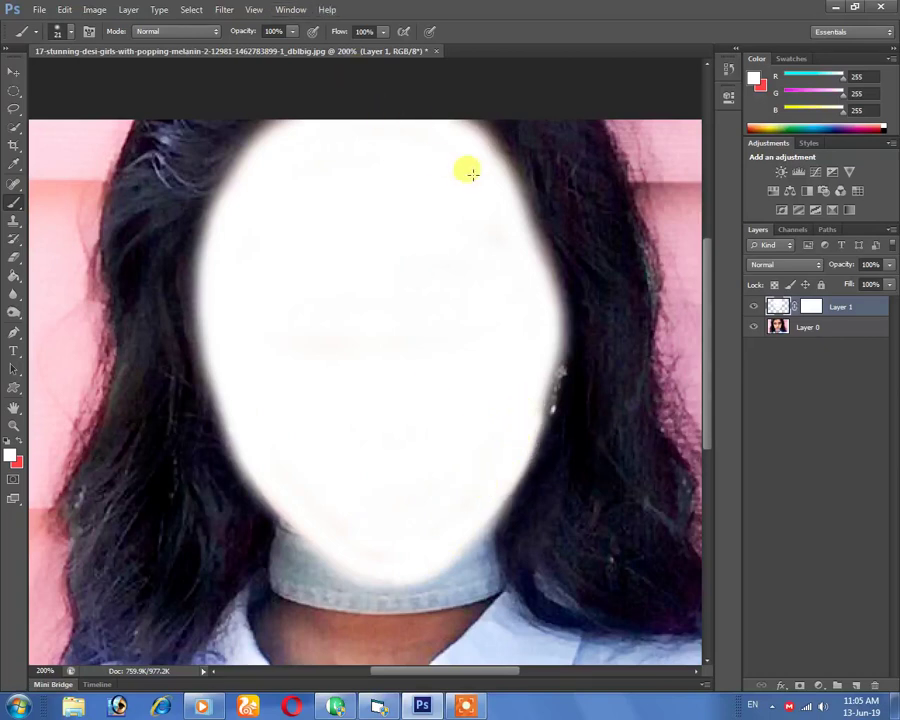
{"action": "mouse_move", "coordinate": [488, 598]}
{"action": "left_mouse_down"}
{"action": "mouse_move", "coordinate": [413, 651]}
{"action": "mouse_move", "coordinate": [473, 610]}
{"action": "mouse_move", "coordinate": [435, 595]}
{"action": "mouse_move", "coordinate": [361, 605]}
{"action": "mouse_move", "coordinate": [259, 599]}
{"action": "mouse_move", "coordinate": [261, 631]}
{"action": "mouse_move", "coordinate": [301, 659]}
{"action": "mouse_move", "coordinate": [395, 660]}
{"action": "mouse_move", "coordinate": [426, 628]}
{"action": "mouse_move", "coordinate": [305, 641]}
{"action": "mouse_move", "coordinate": [280, 625]}
{"action": "mouse_move", "coordinate": [418, 633]}
{"action": "mouse_move", "coordinate": [323, 641]}
{"action": "mouse_move", "coordinate": [341, 621]}
{"action": "left_mouse_up"}
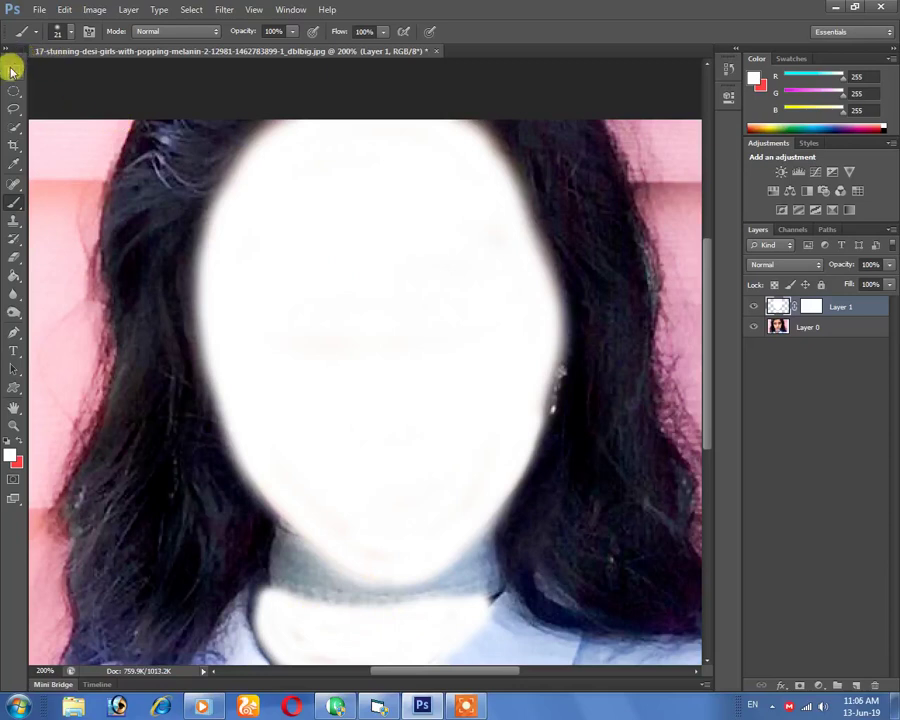
{"action": "left_click", "coordinate": [13, 71]}
Set Layer 1 to Soft Light blend mode at 80% opacity, leaving fill at 99%
{"action": "left_click", "coordinate": [771, 266]}
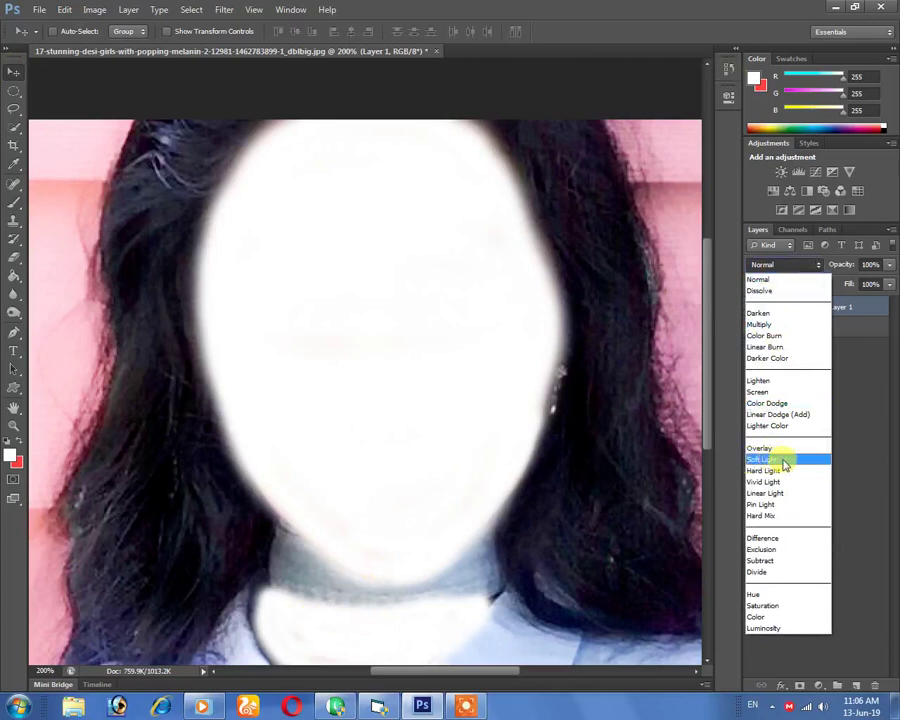
{"action": "left_click", "coordinate": [785, 460]}
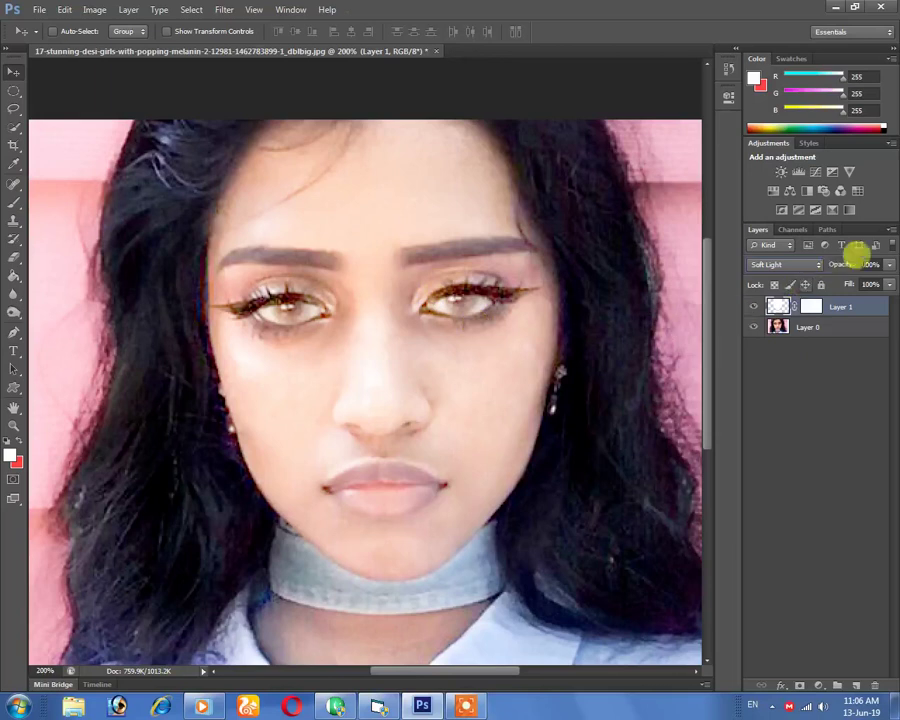
{"action": "left_click", "coordinate": [889, 265]}
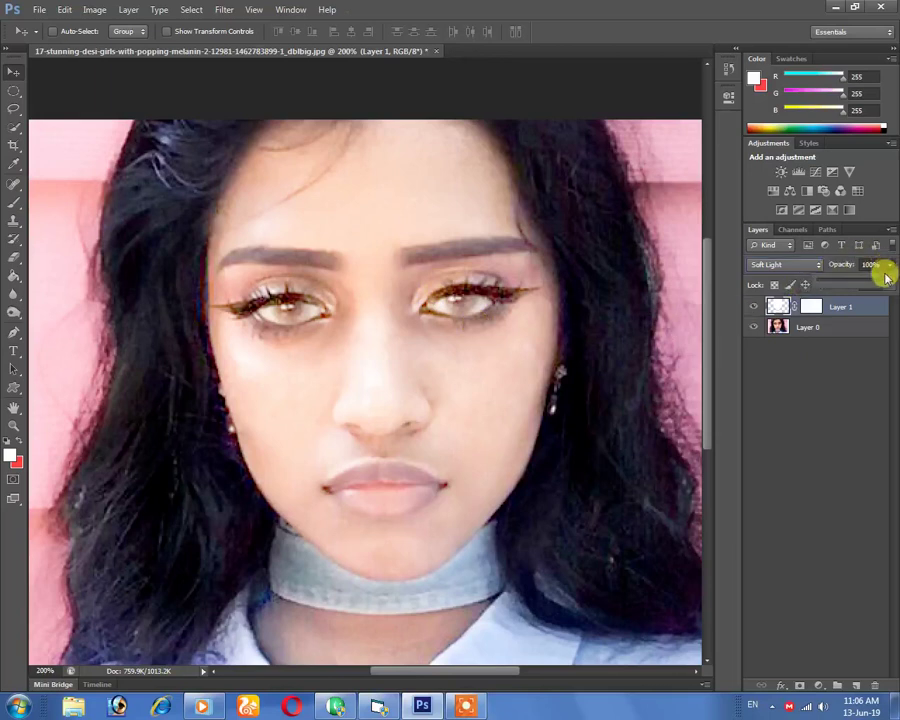
{"action": "mouse_move", "coordinate": [890, 285]}
{"action": "left_mouse_down"}
{"action": "mouse_move", "coordinate": [880, 286]}
{"action": "mouse_move", "coordinate": [866, 262]}
{"action": "left_mouse_up"}
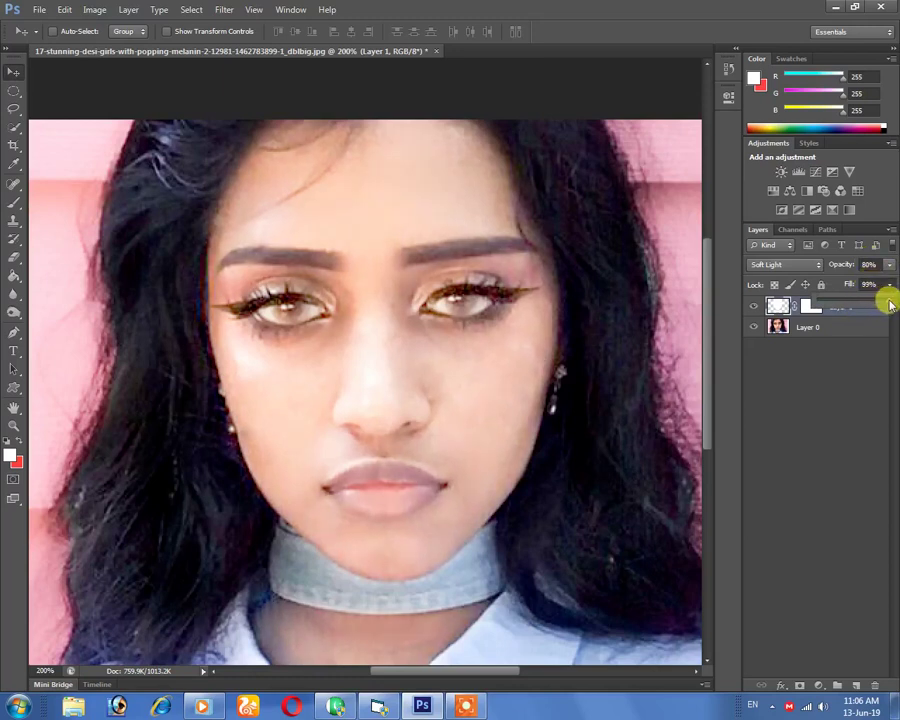
{"action": "left_click", "coordinate": [862, 280]}
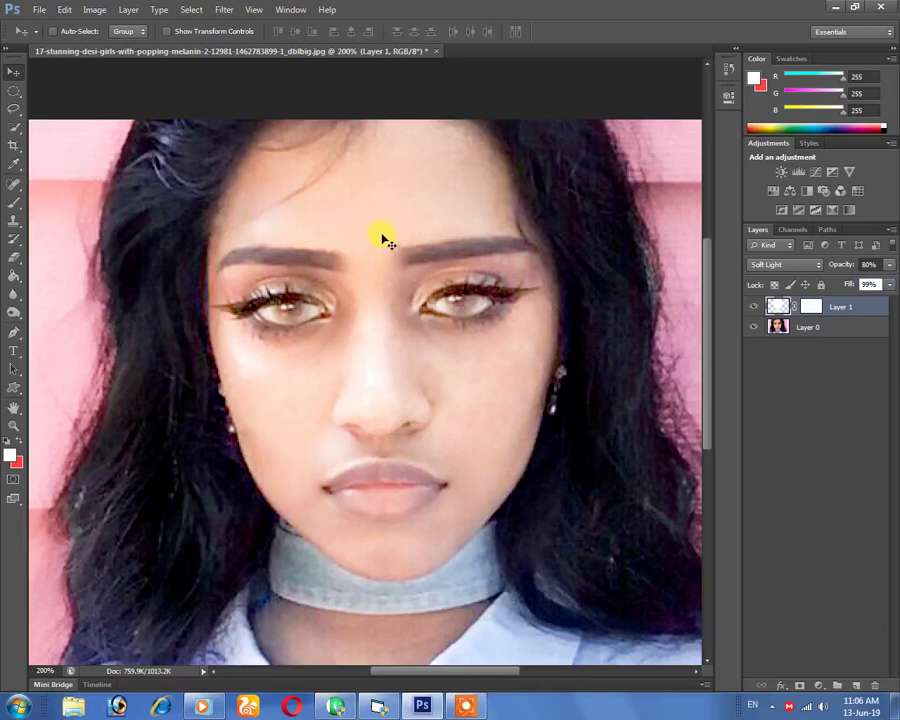
{"action": "mouse_move", "coordinate": [298, 178]}
{"action": "left_mouse_down"}
{"action": "mouse_move", "coordinate": [315, 225]}
{"action": "mouse_move", "coordinate": [301, 181]}
{"action": "left_mouse_up"}
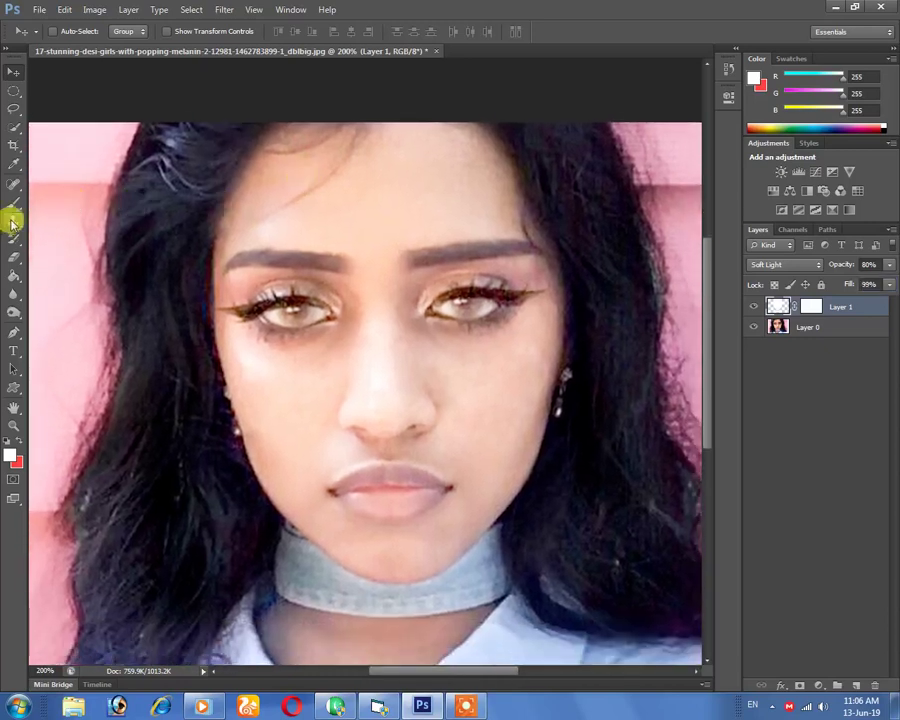
Select the Blur tool and make the white Soft Light layer active
{"action": "left_click", "coordinate": [18, 294]}
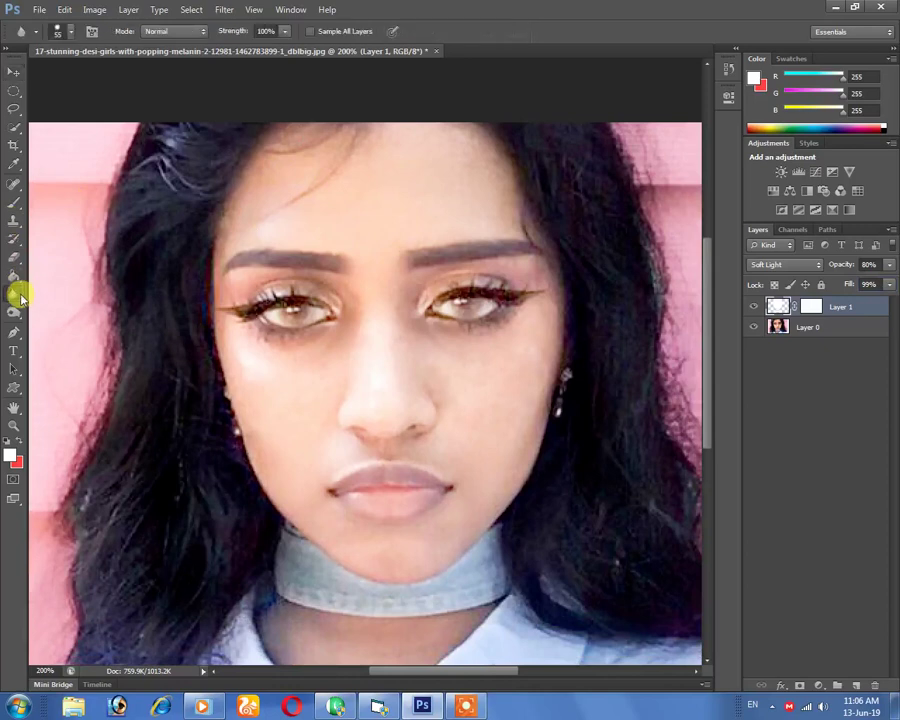
{"action": "right_click", "coordinate": [20, 297]}
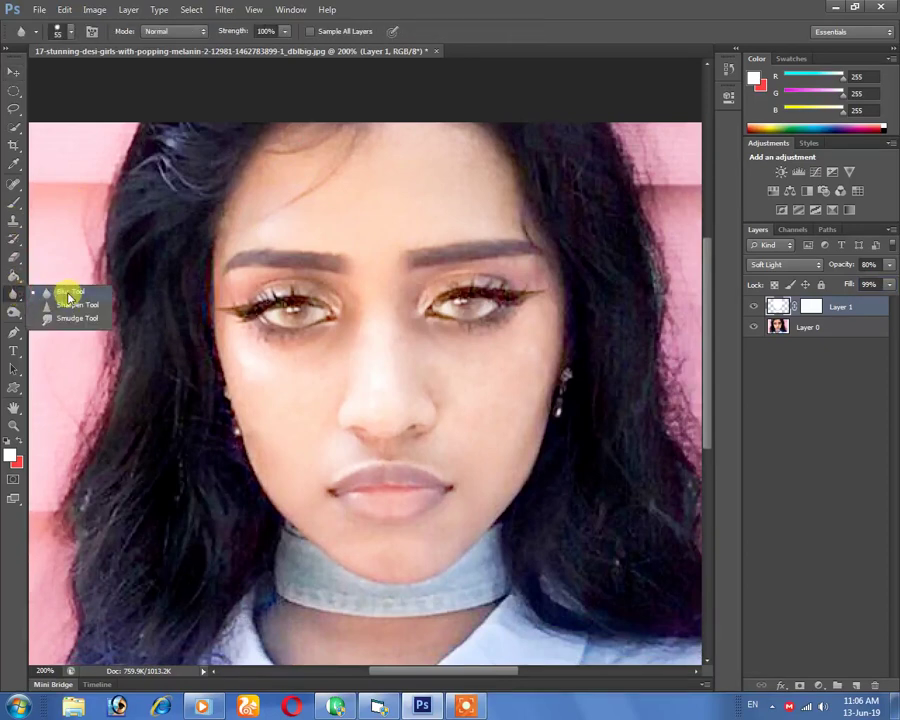
{"action": "left_click", "coordinate": [68, 298]}
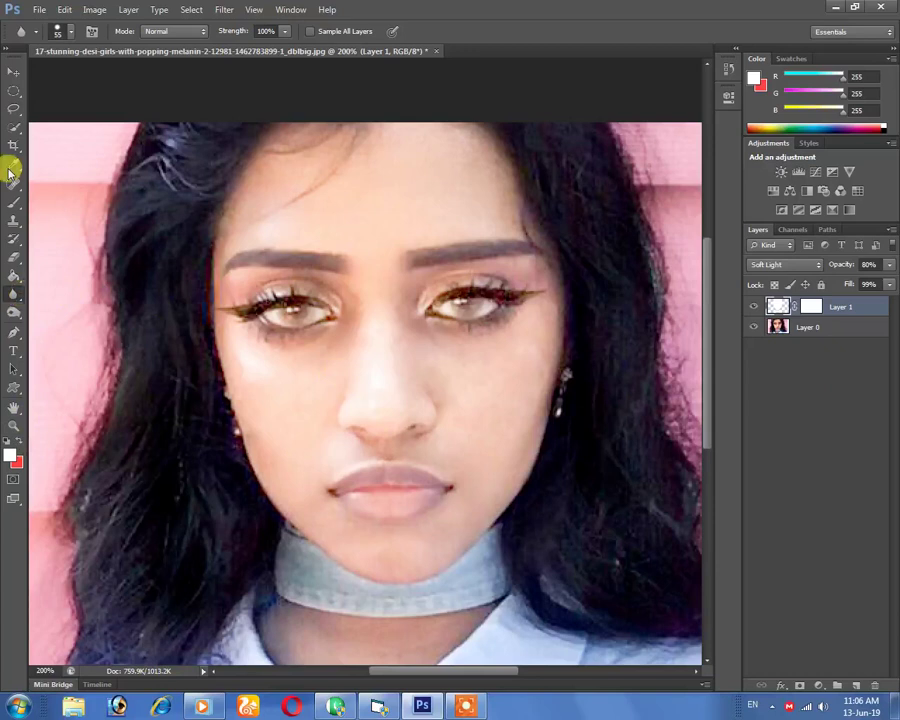
{"action": "left_click", "coordinate": [808, 328]}
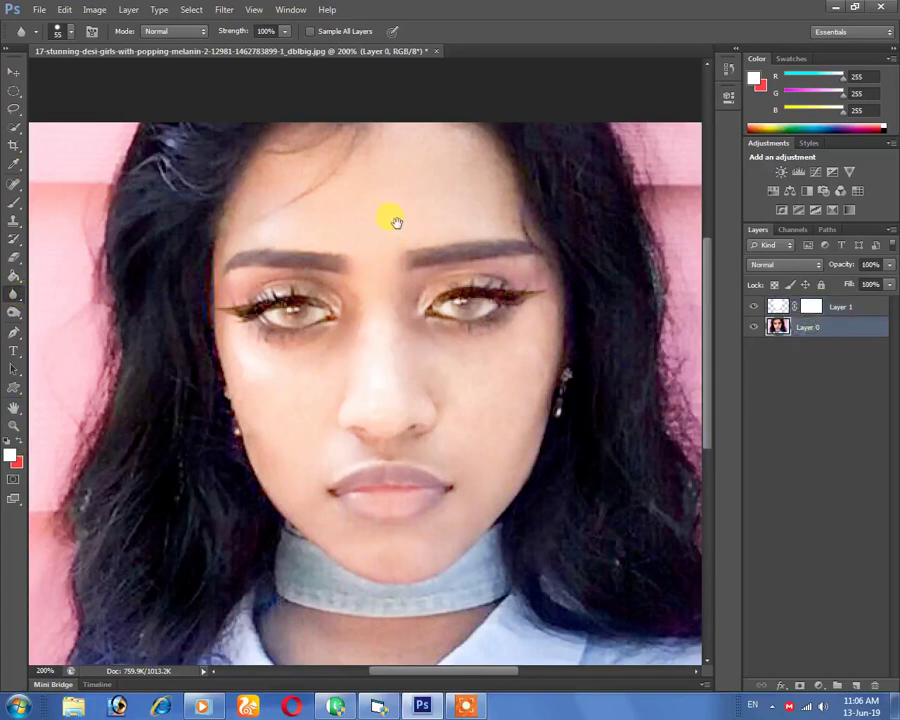
{"action": "left_click_drag", "start_coordinate": [396, 222], "coordinate": [411, 252]}
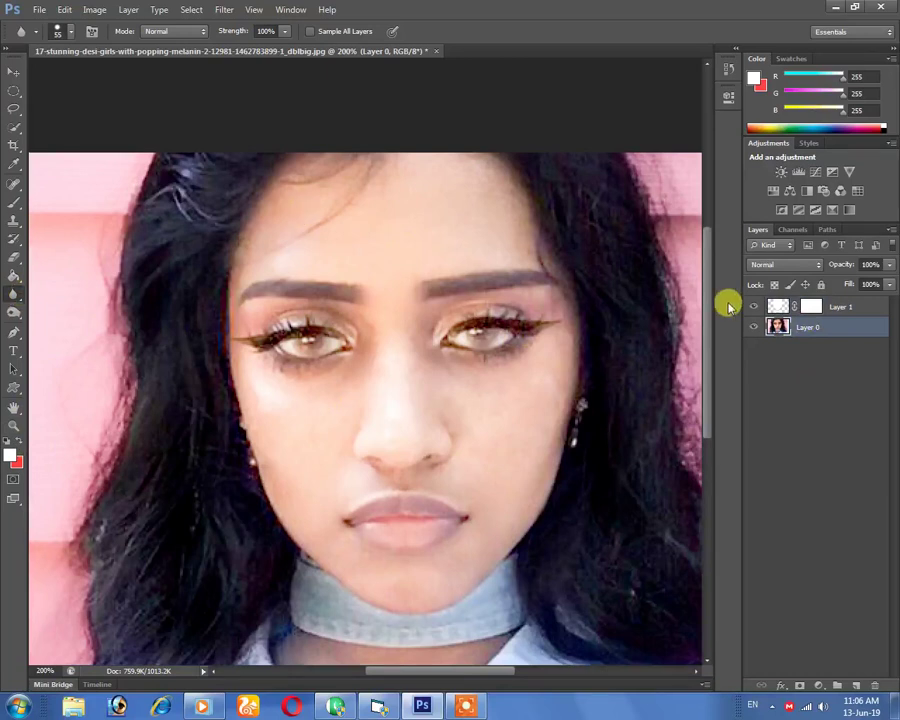
{"action": "left_click", "coordinate": [777, 307]}
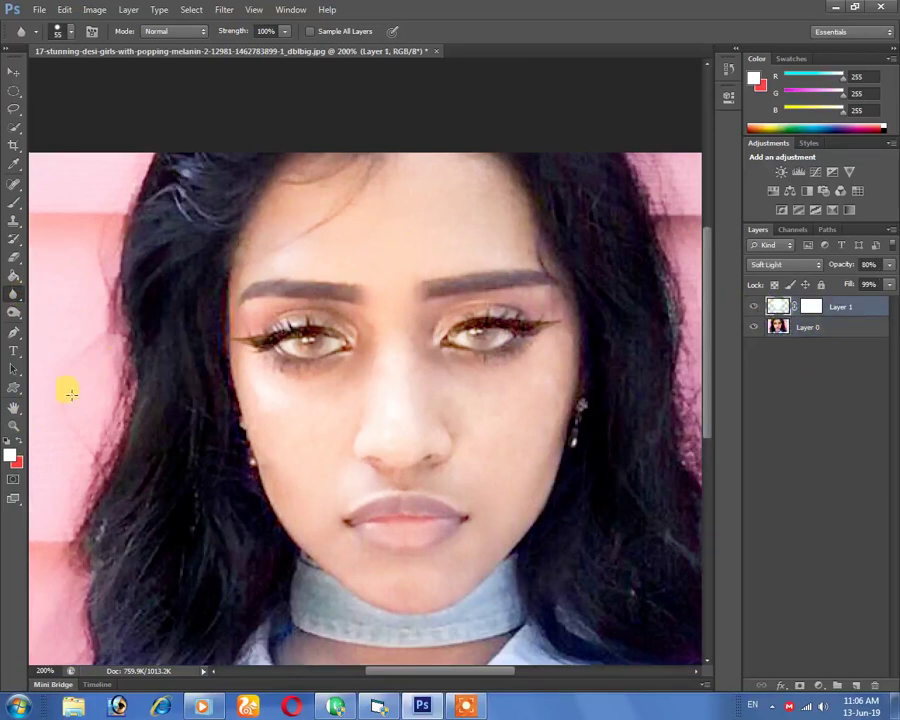
Set a 65 px soft blur brush and blur the white paint's edges at 100% strength
{"action": "right_click", "coordinate": [288, 296]}
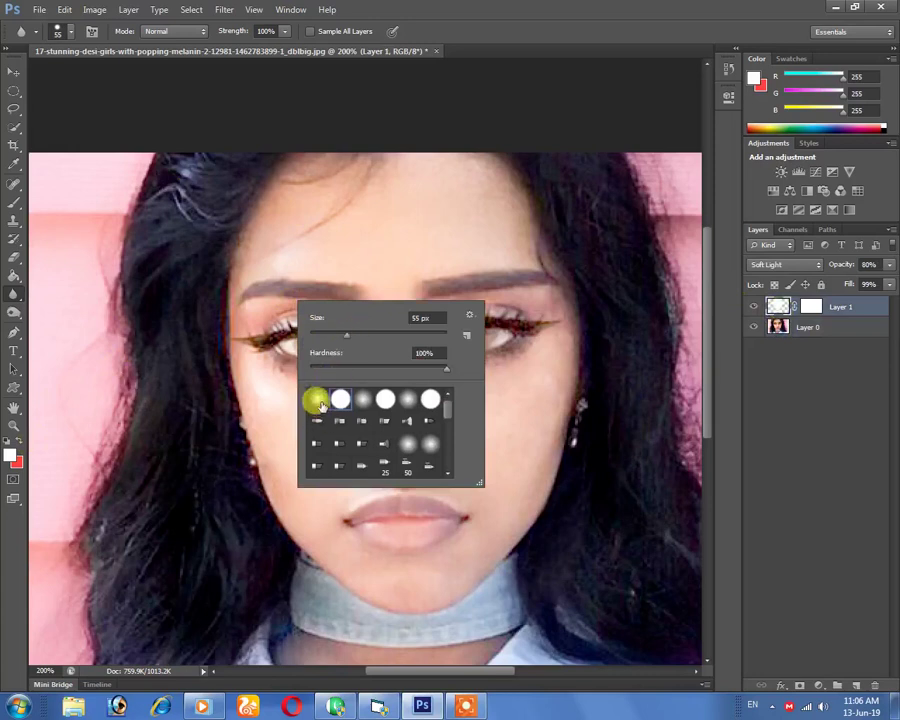
{"action": "key", "text": "Return"}
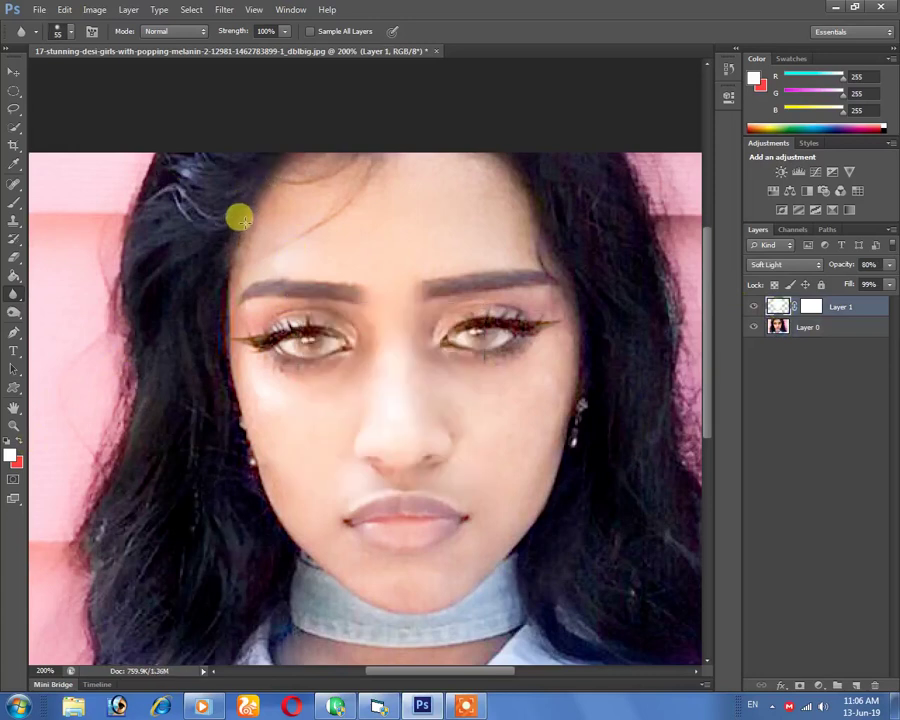
{"action": "right_click", "coordinate": [354, 256]}
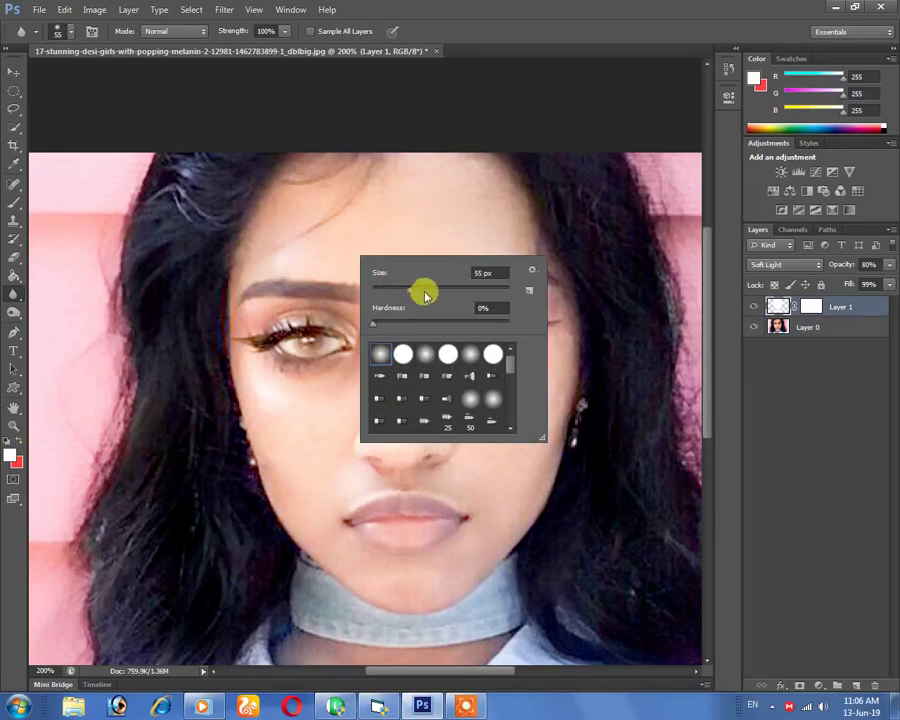
{"action": "left_click", "coordinate": [420, 290]}
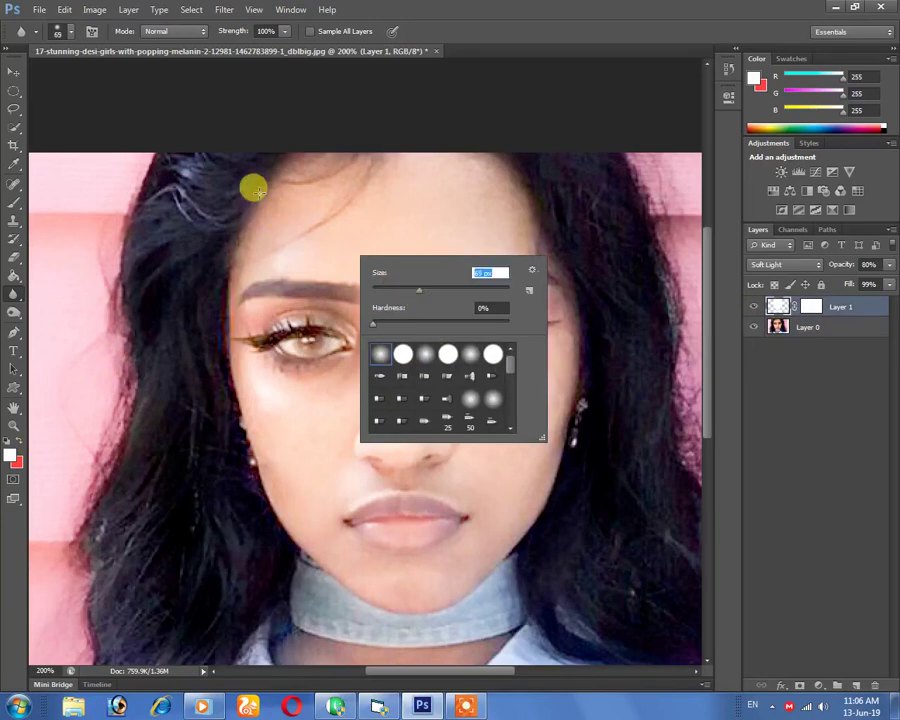
{"action": "left_click", "coordinate": [256, 190]}
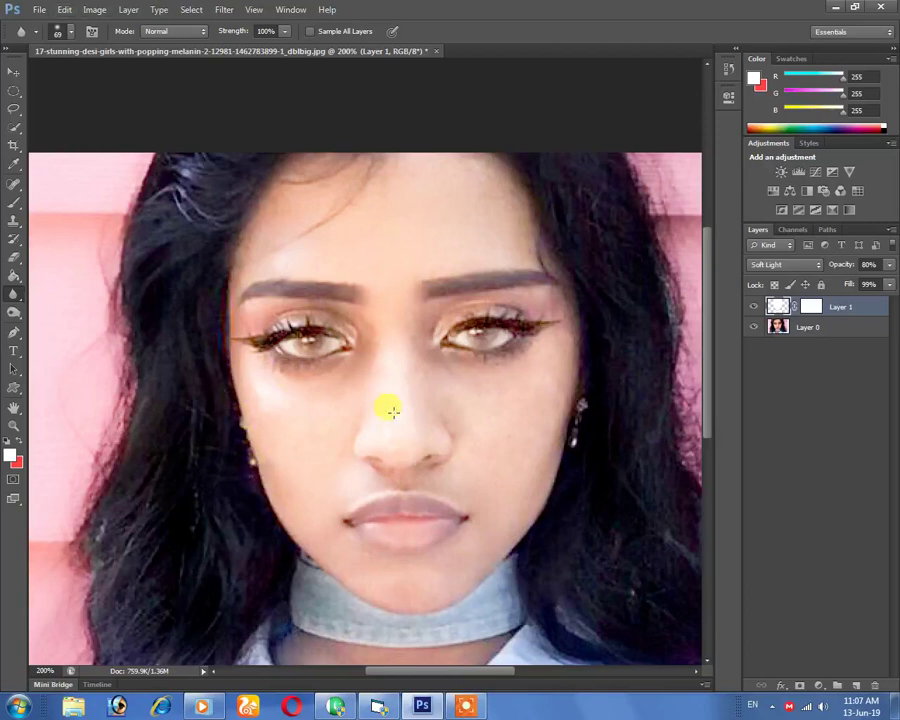
{"action": "right_click", "coordinate": [533, 421]}
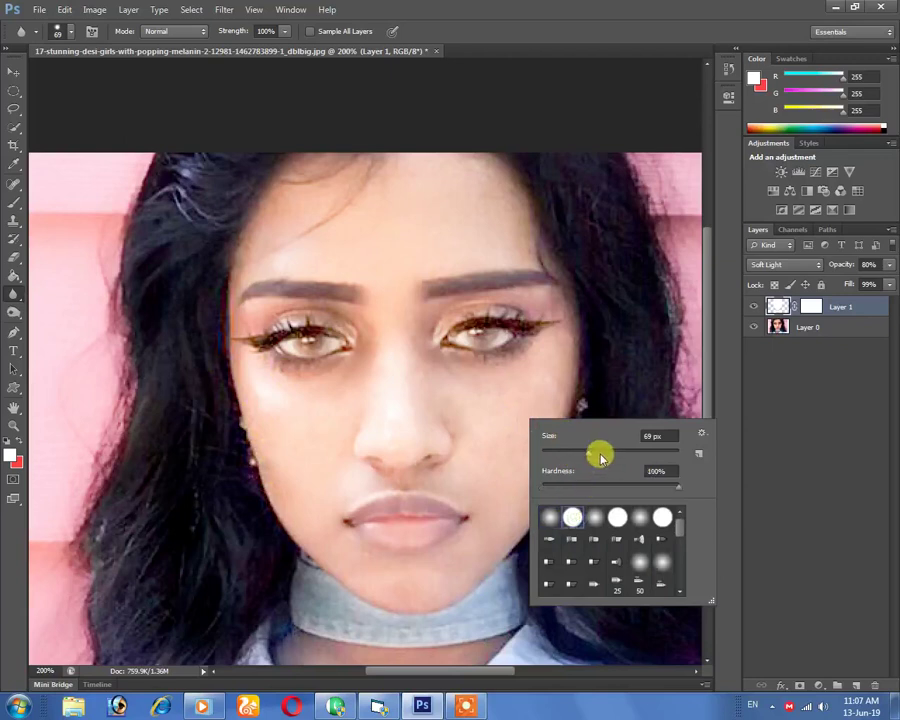
{"action": "key", "text": "Return"}
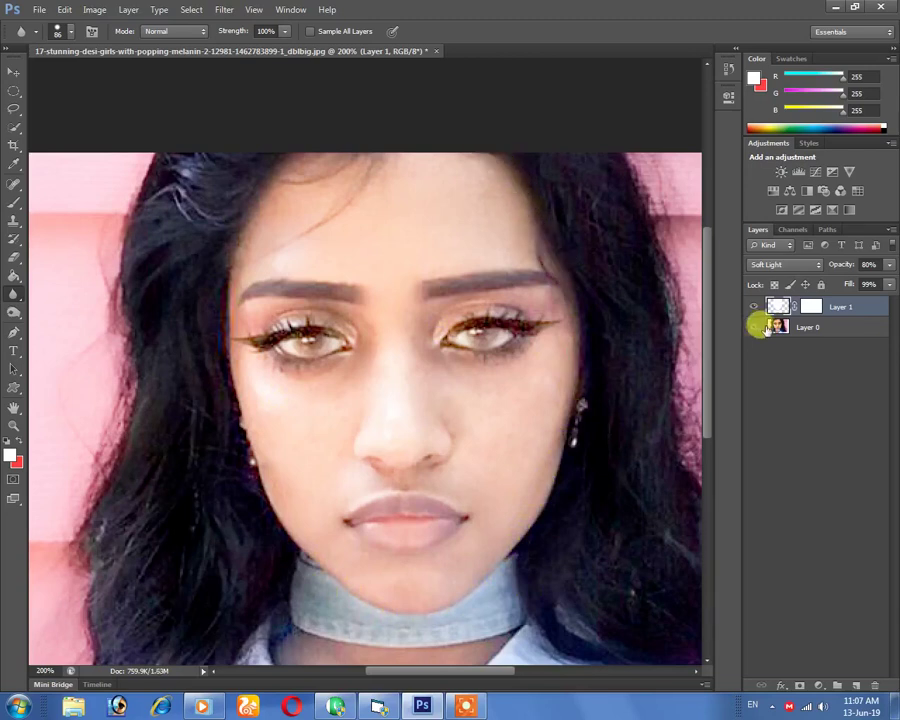
On Layer 0, blur the hairline along the face's left edge and the earring below her ear
{"action": "left_click", "coordinate": [793, 328]}
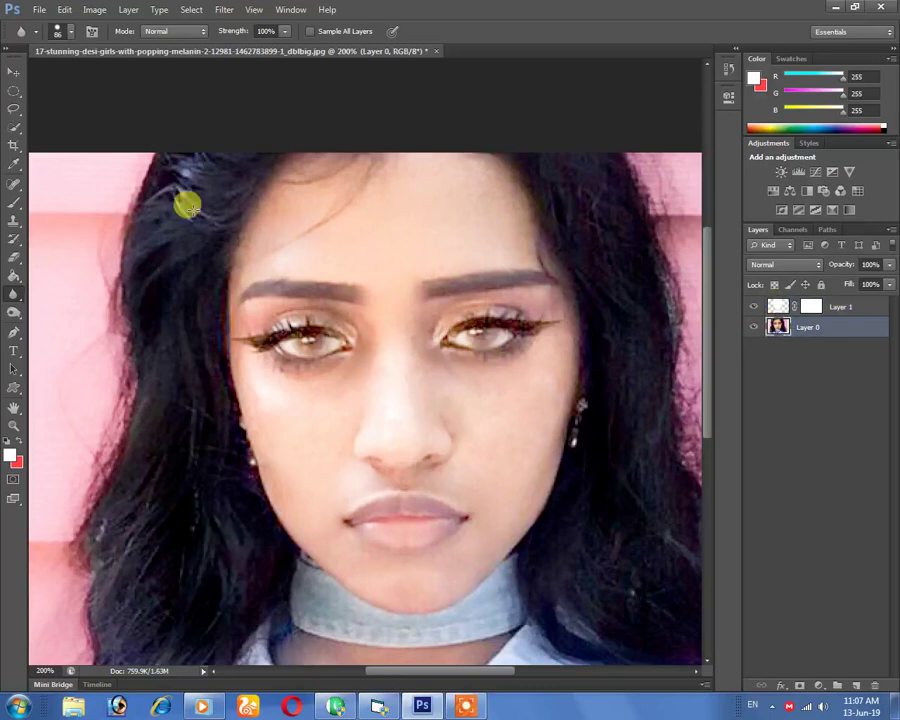
{"action": "mouse_move", "coordinate": [259, 183]}
{"action": "left_mouse_down"}
{"action": "mouse_move", "coordinate": [219, 301]}
{"action": "mouse_move", "coordinate": [237, 437]}
{"action": "left_mouse_up"}
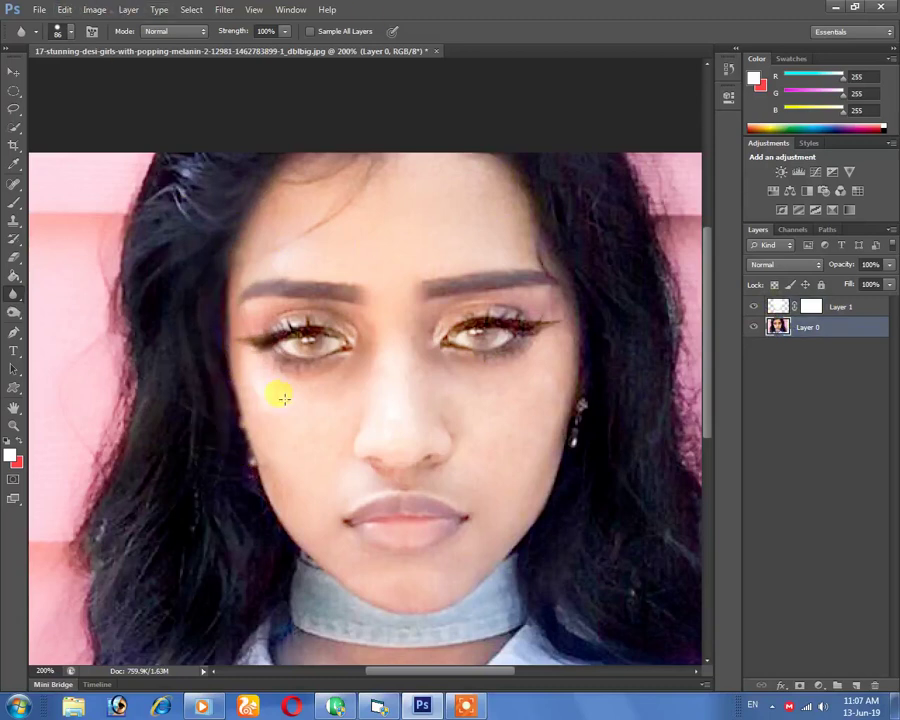
{"action": "right_click", "coordinate": [356, 431]}
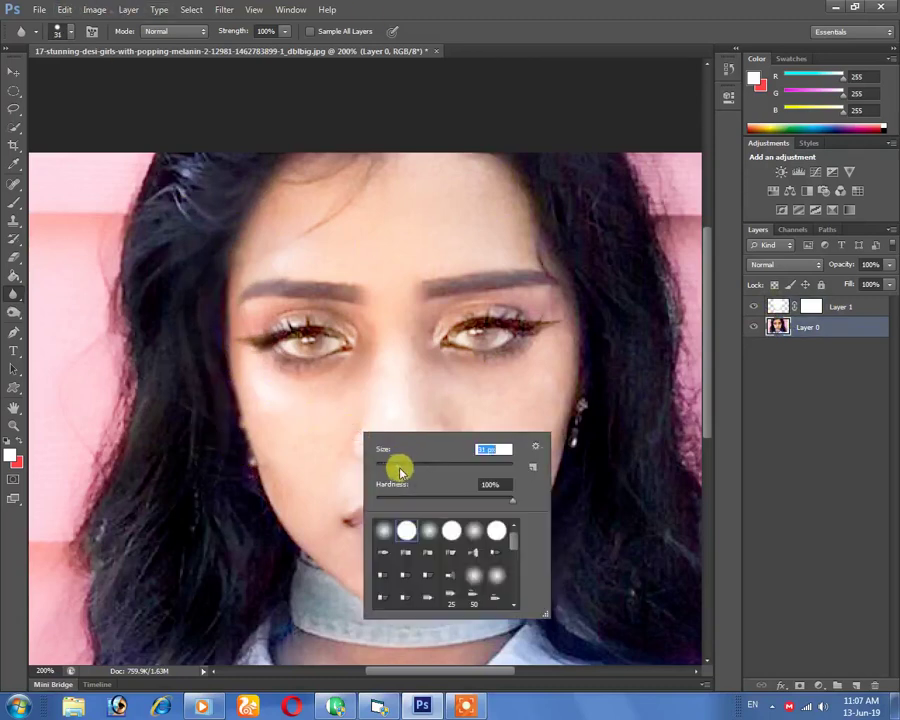
{"action": "left_click", "coordinate": [229, 422]}
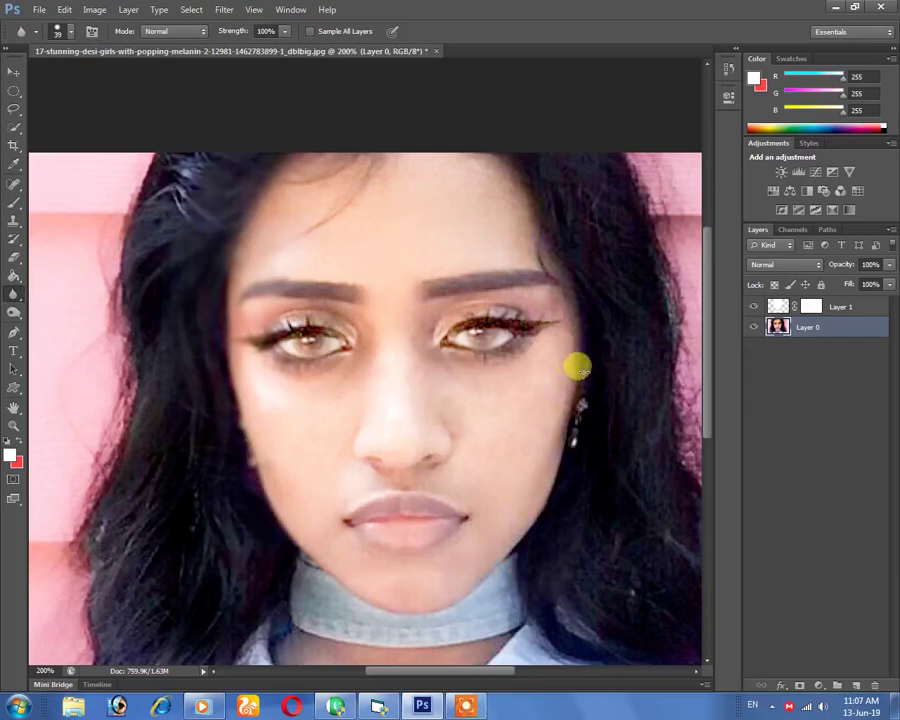
{"action": "left_click_drag", "start_coordinate": [514, 538], "coordinate": [580, 310]}
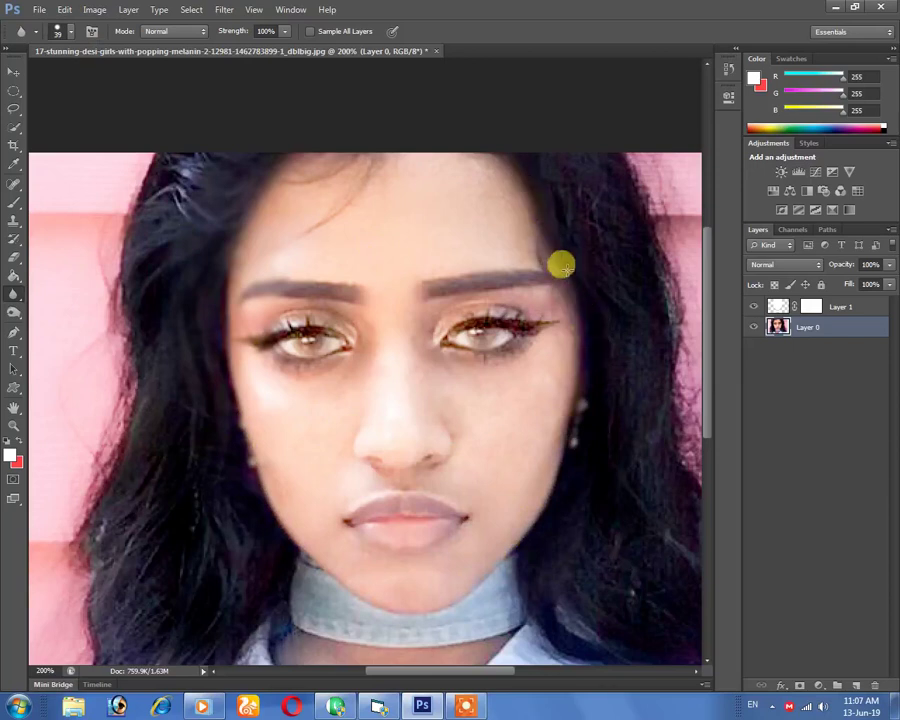
Reframe on the chin and collar, switch to a soft round 17 px brush, and zoom out
{"action": "scroll", "coordinate": [470, 285], "scroll_direction": "up", "scroll_amount": 2}
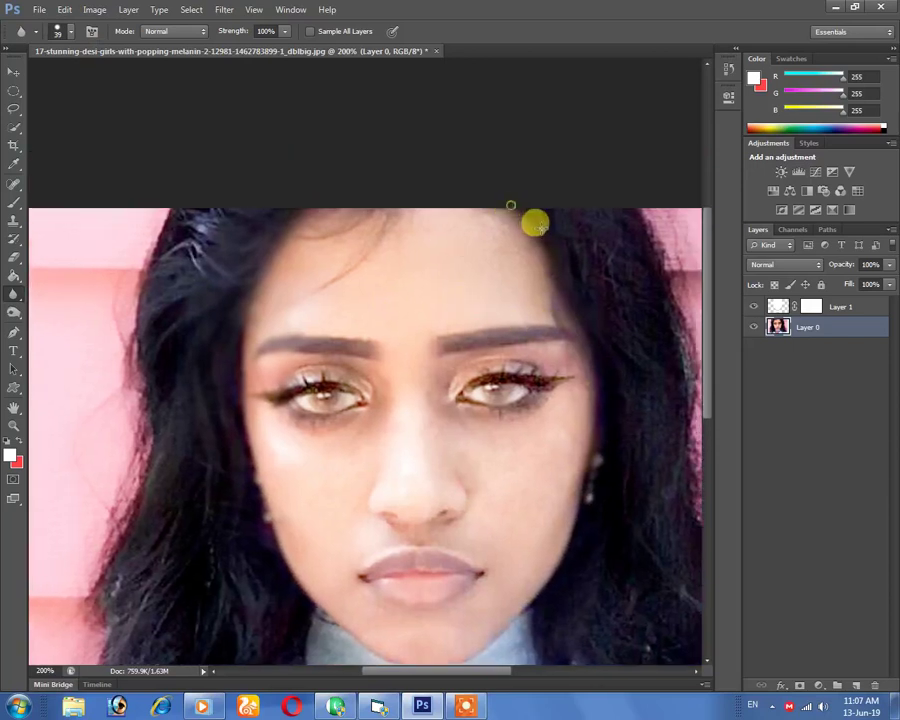
{"action": "left_click_drag", "start_coordinate": [430, 407], "coordinate": [378, 241]}
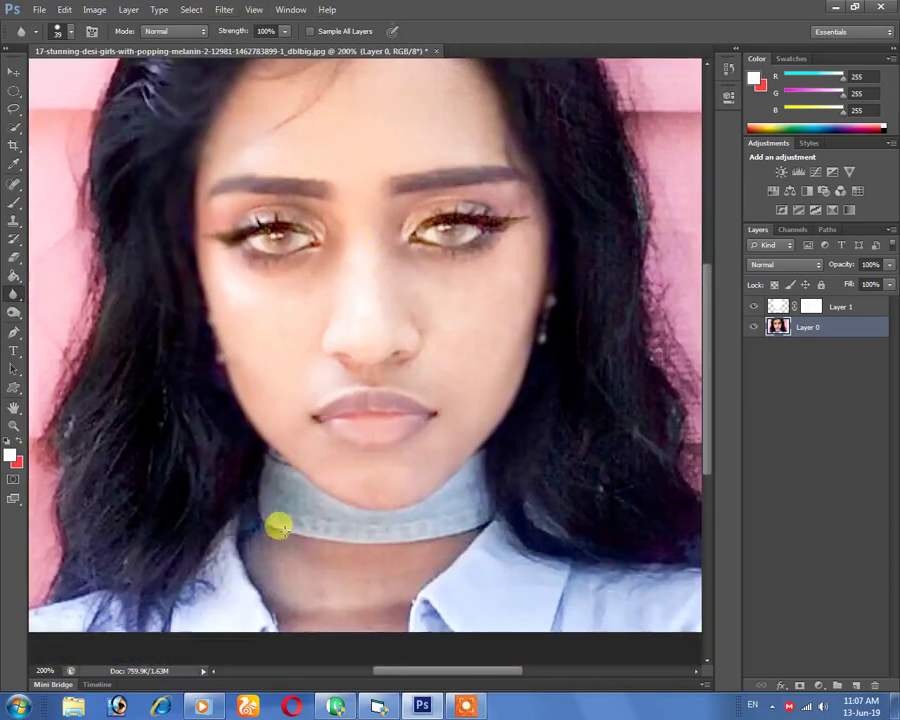
{"action": "right_click", "coordinate": [300, 530]}
{"action": "left_click", "coordinate": [308, 602]}
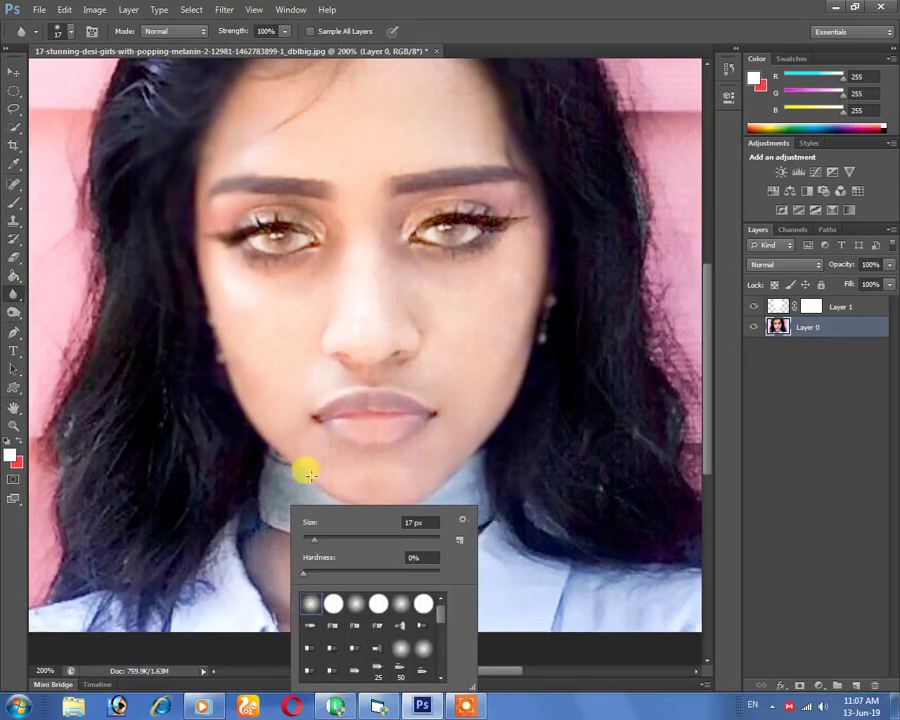
{"action": "left_click", "coordinate": [305, 478]}
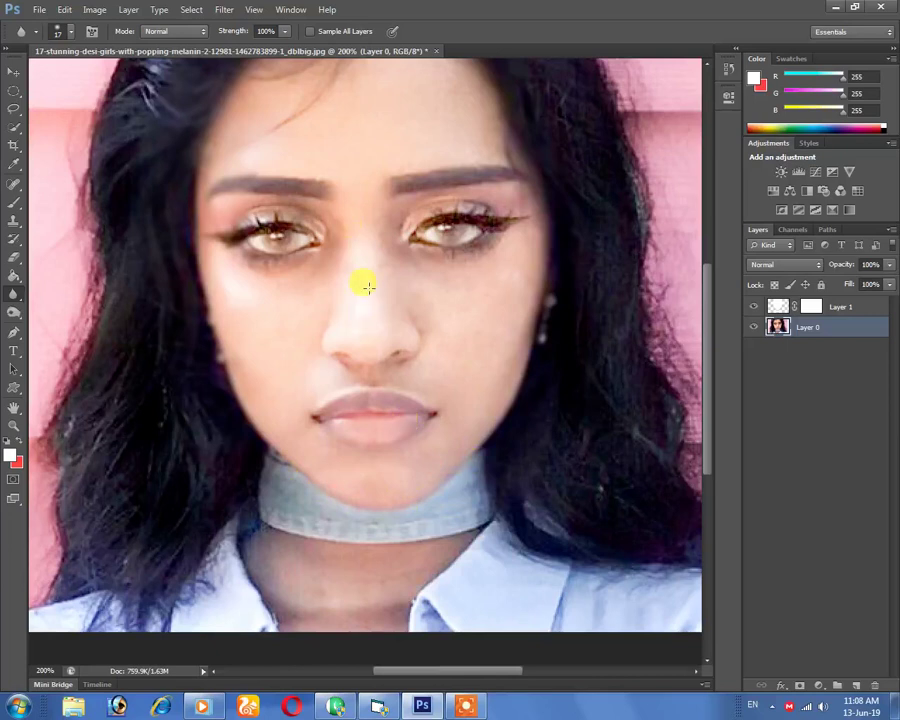
{"action": "key", "text": "ctrl+minus"}
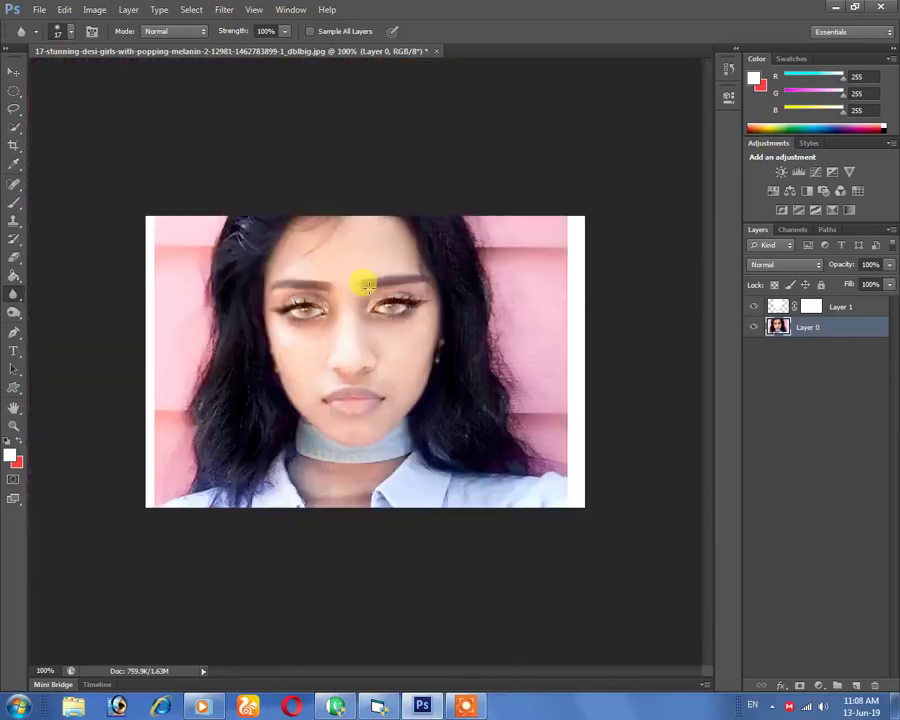
Select the Move tool, zoom to 200% on the face, and open the Image menu
{"action": "left_click", "coordinate": [16, 75]}
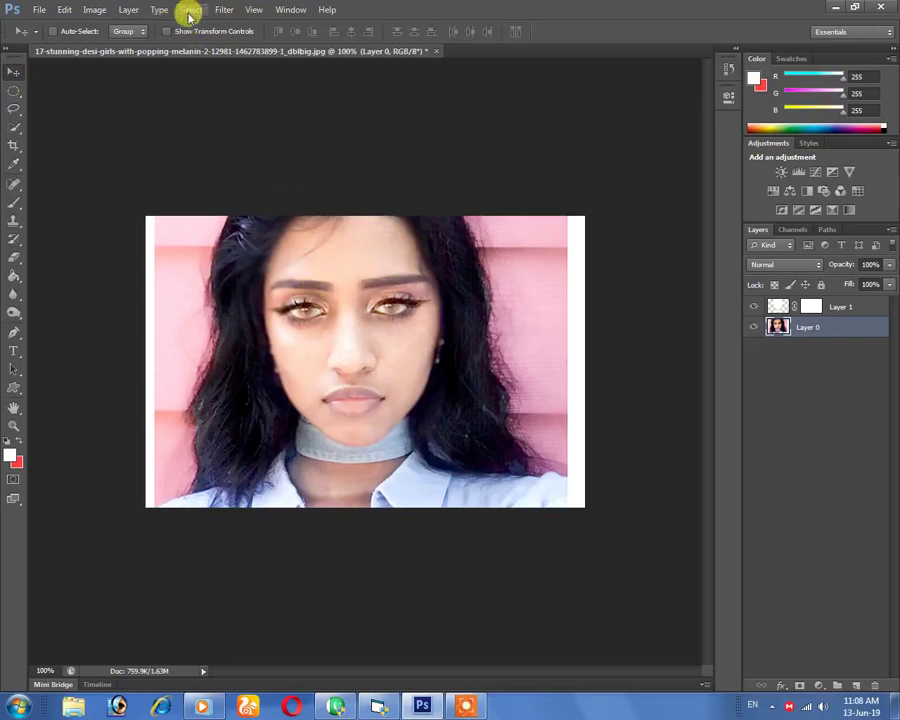
{"action": "key", "text": "ctrl+plus"}
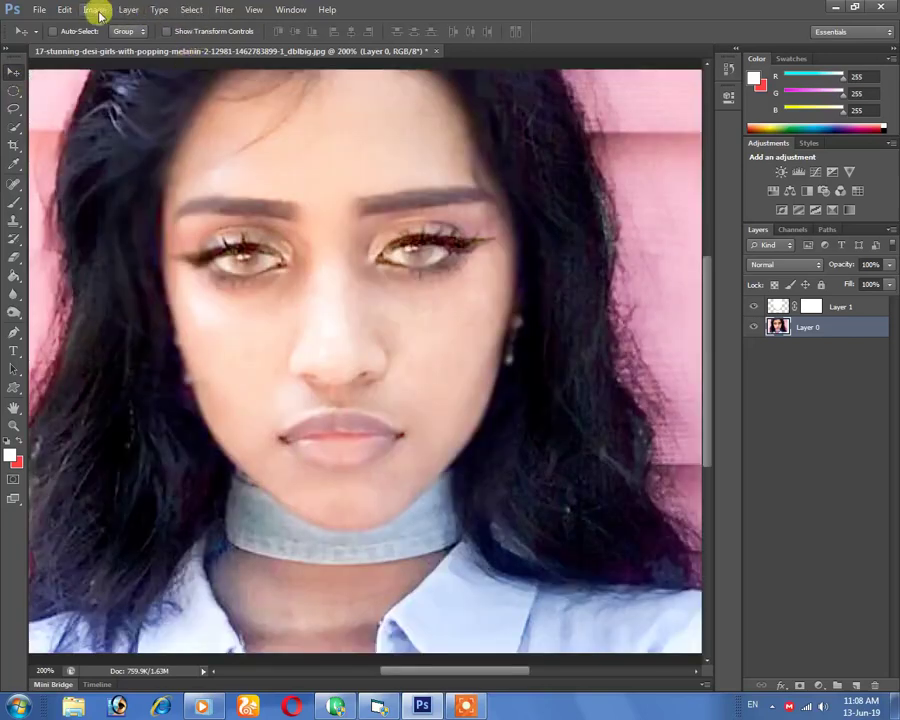
{"action": "left_click", "coordinate": [95, 10]}
{"action": "mouse_move", "coordinate": [115, 45]}
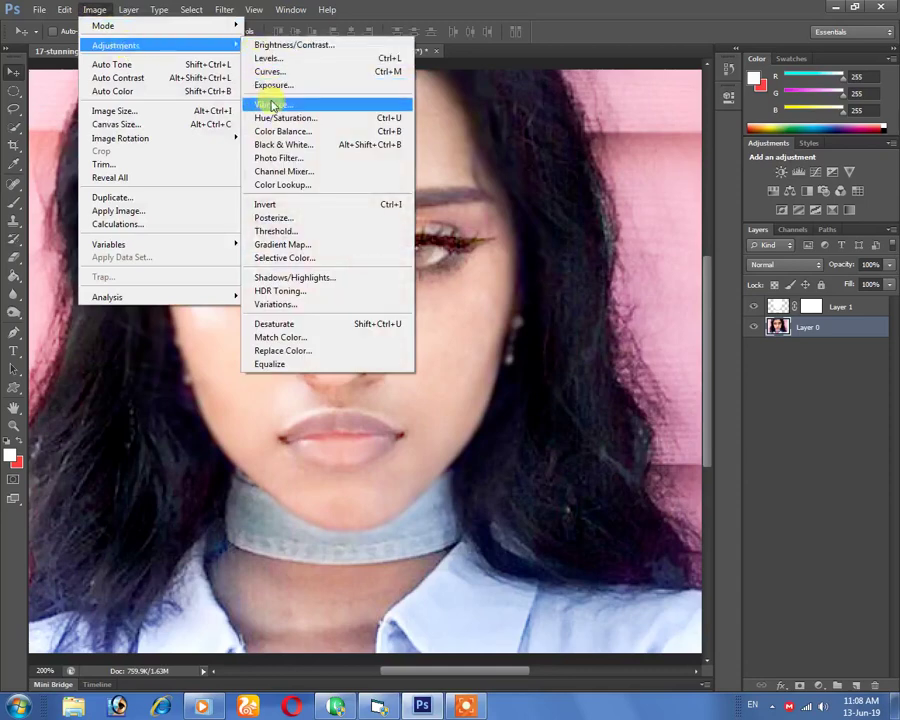
Raise the photo's vibrance to +73, leaving saturation at 0, and zoom out to fit
{"action": "left_click", "coordinate": [272, 106]}
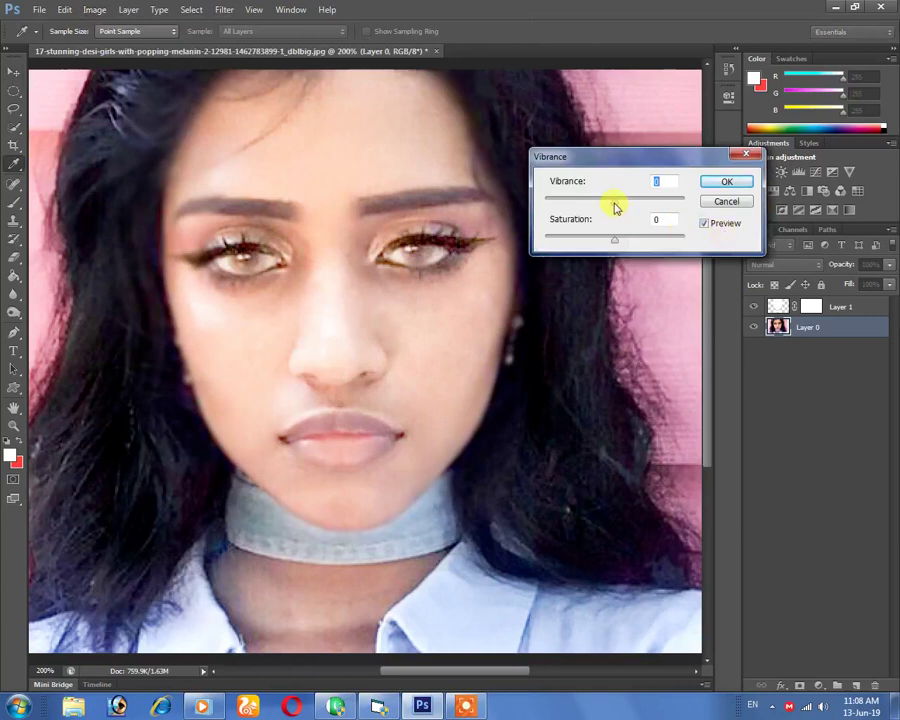
{"action": "left_click_drag", "start_coordinate": [647, 207], "coordinate": [669, 208]}
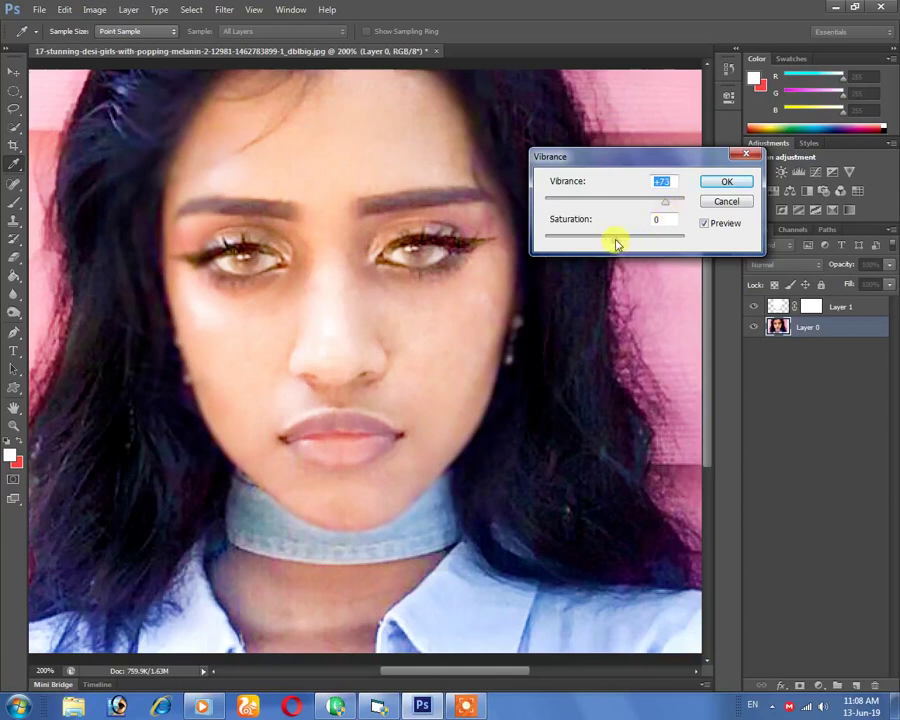
{"action": "left_click", "coordinate": [722, 183]}
{"action": "key", "text": "v"}
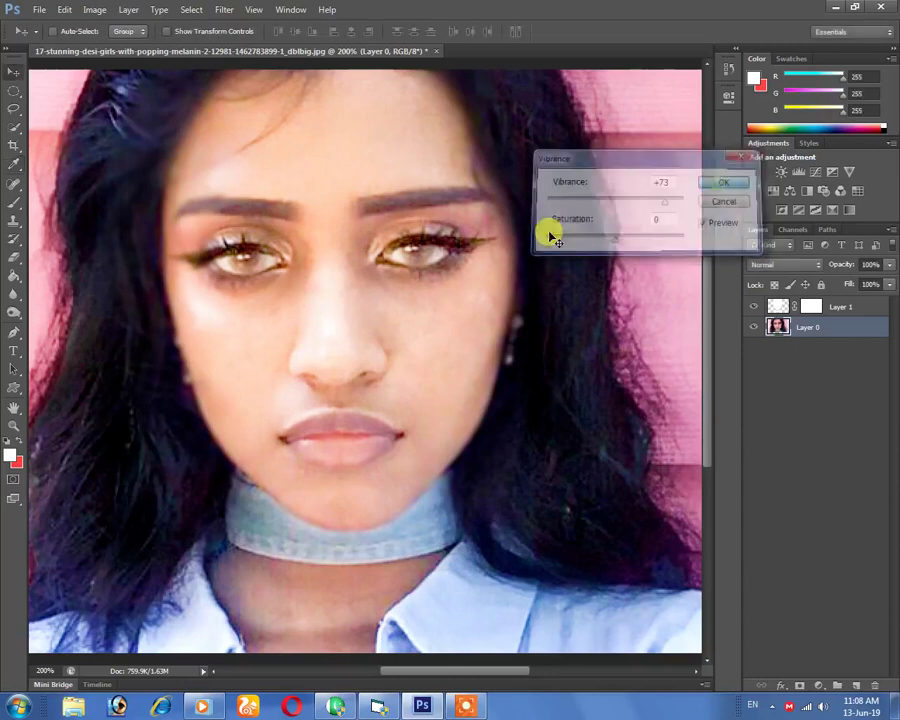
{"action": "key", "text": "ctrl+minus"}
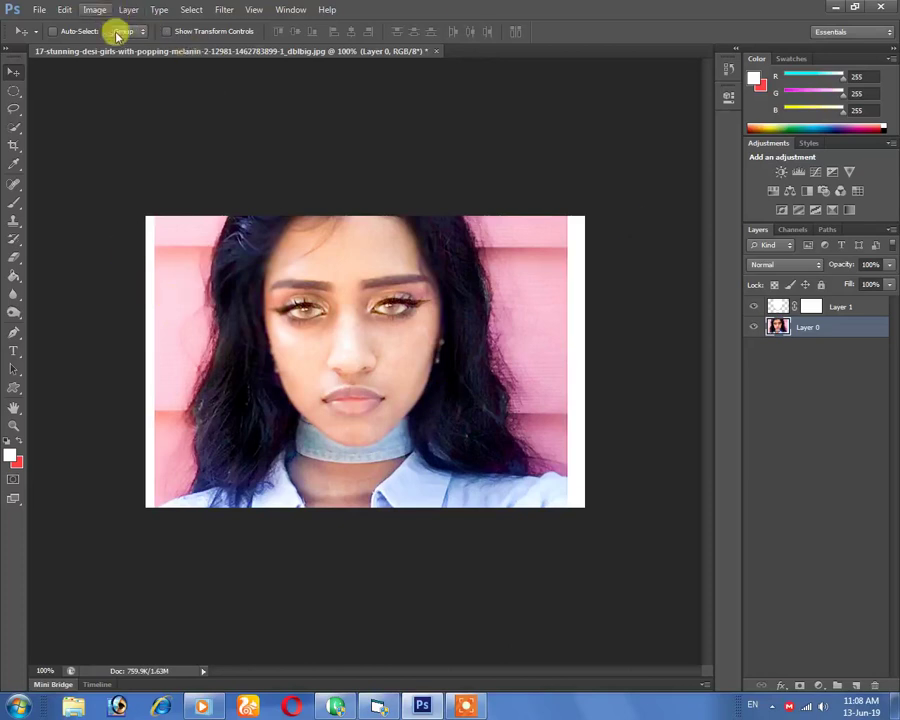
{"action": "left_click", "coordinate": [94, 12]}
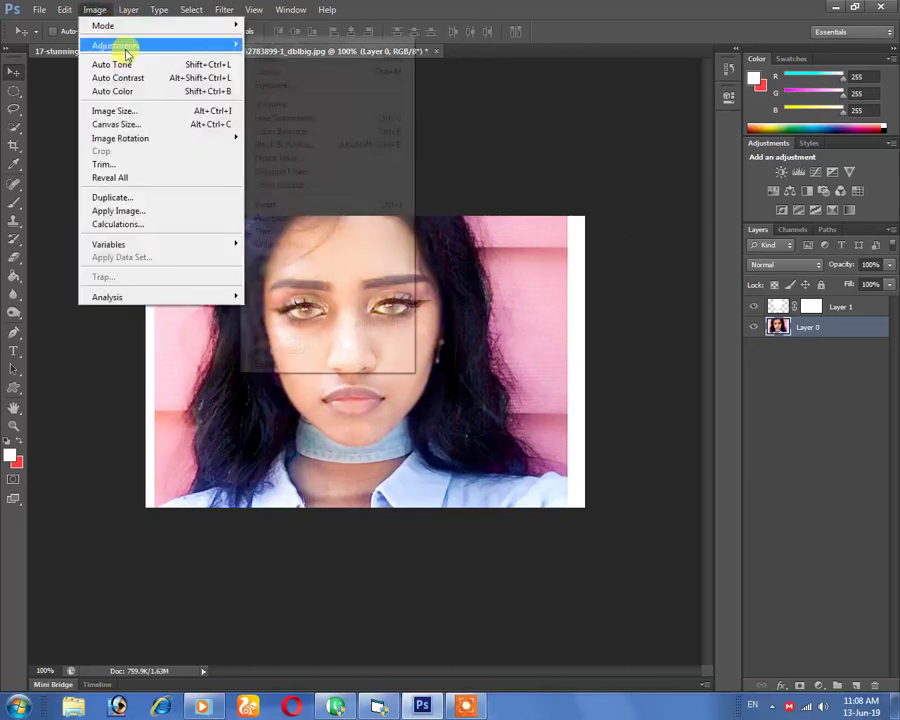
{"action": "mouse_move", "coordinate": [116, 45]}
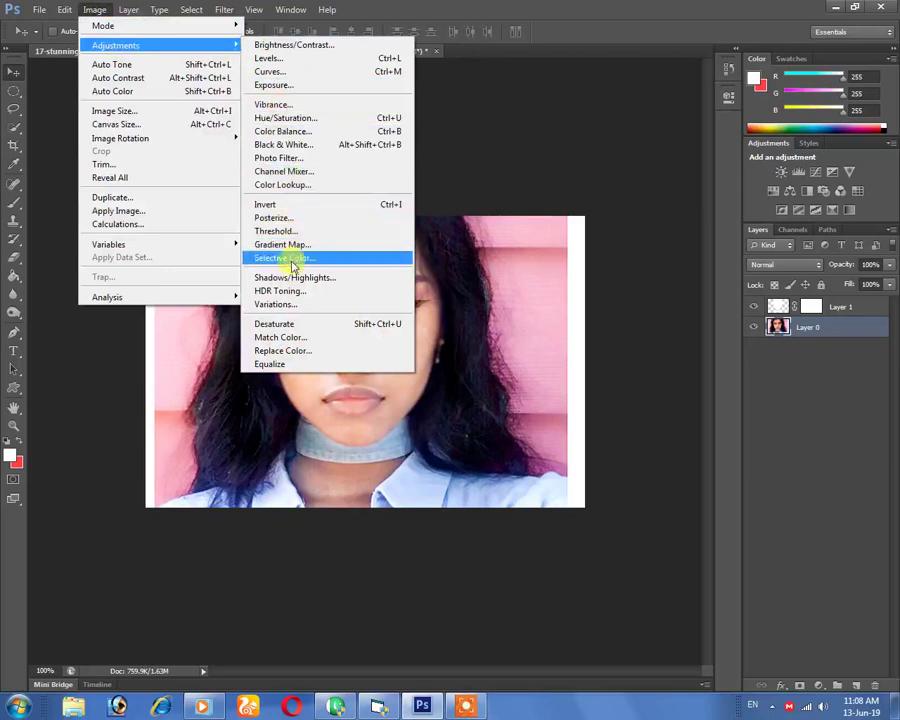
Apply Selective Color: less black in Reds, Yellows yellow −45, Blacks black +12
{"action": "left_click", "coordinate": [291, 262]}
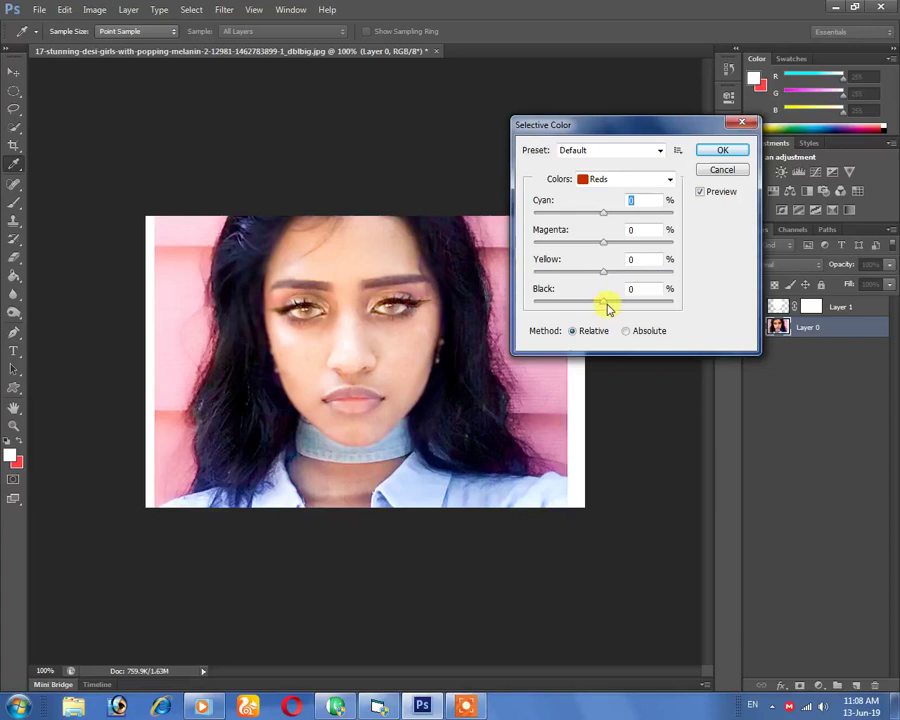
{"action": "left_click_drag", "start_coordinate": [604, 306], "coordinate": [597, 307]}
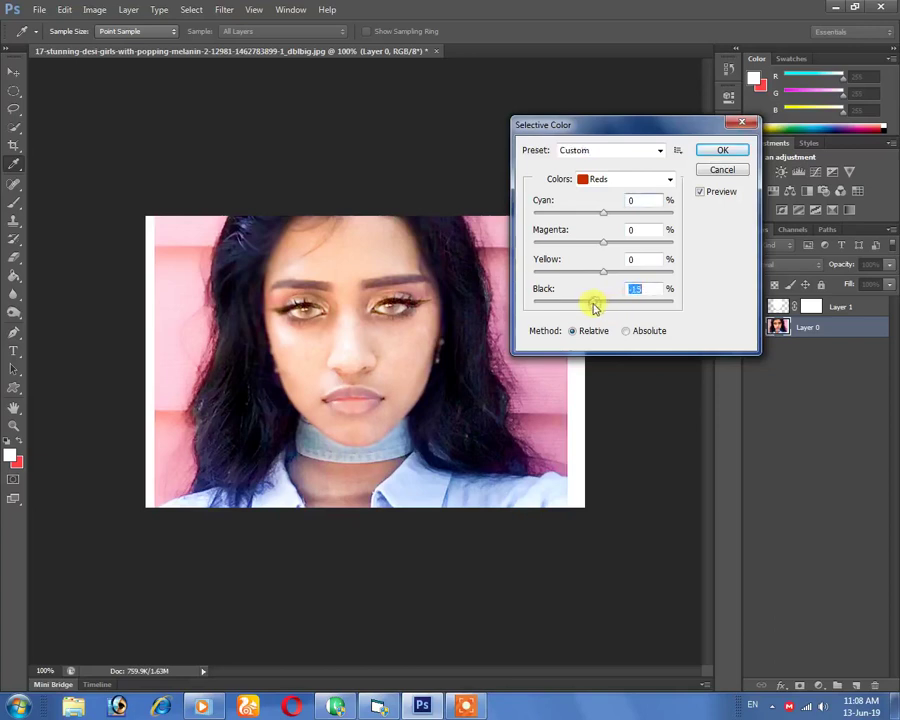
{"action": "left_click", "coordinate": [628, 182]}
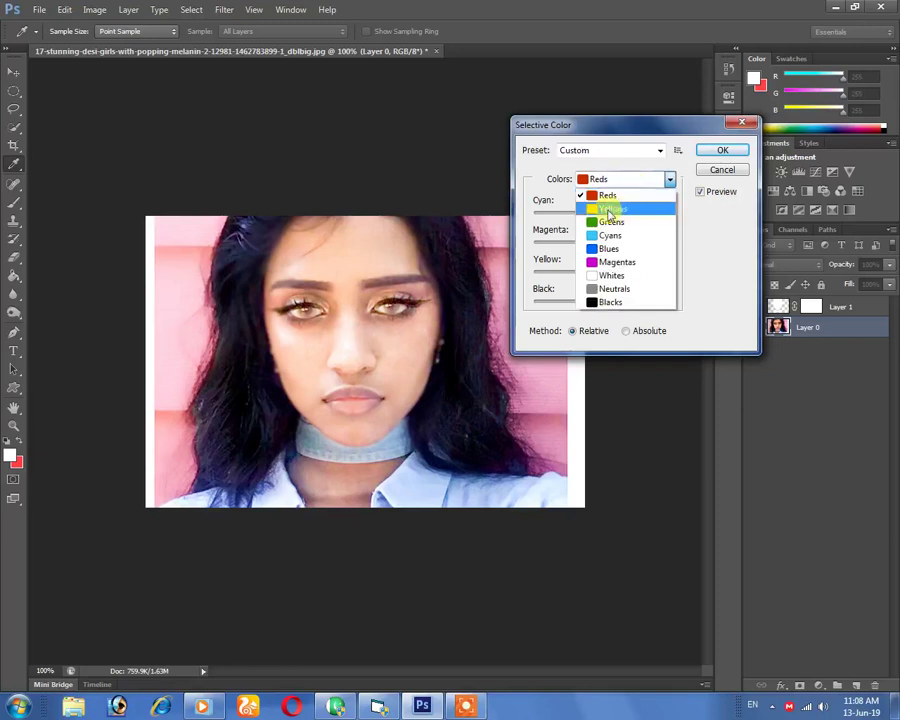
{"action": "left_click", "coordinate": [609, 210]}
{"action": "left_click_drag", "start_coordinate": [604, 276], "coordinate": [583, 278]}
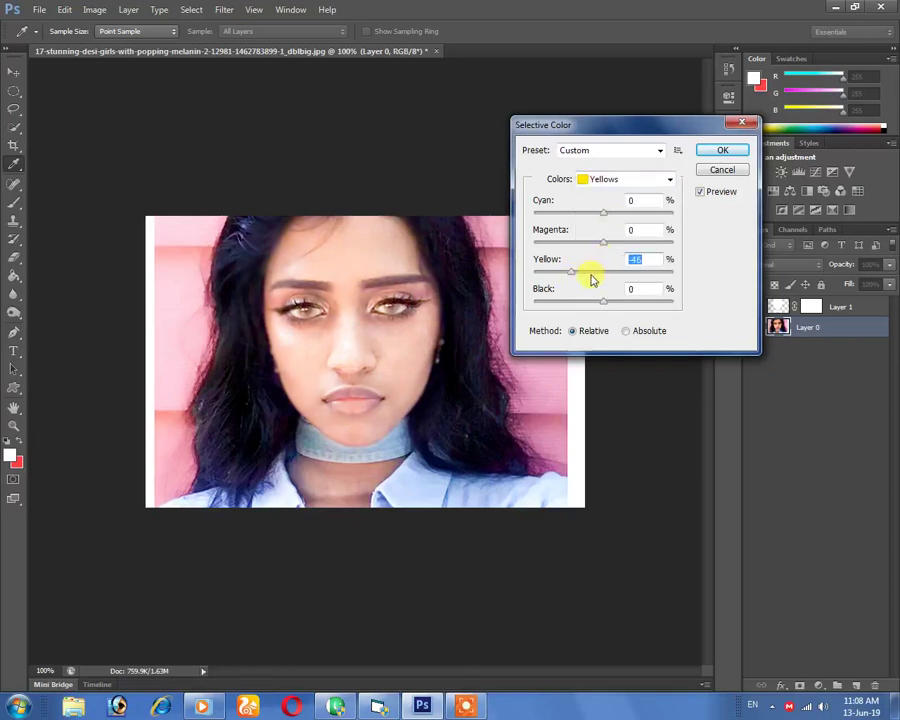
{"action": "left_click", "coordinate": [618, 185]}
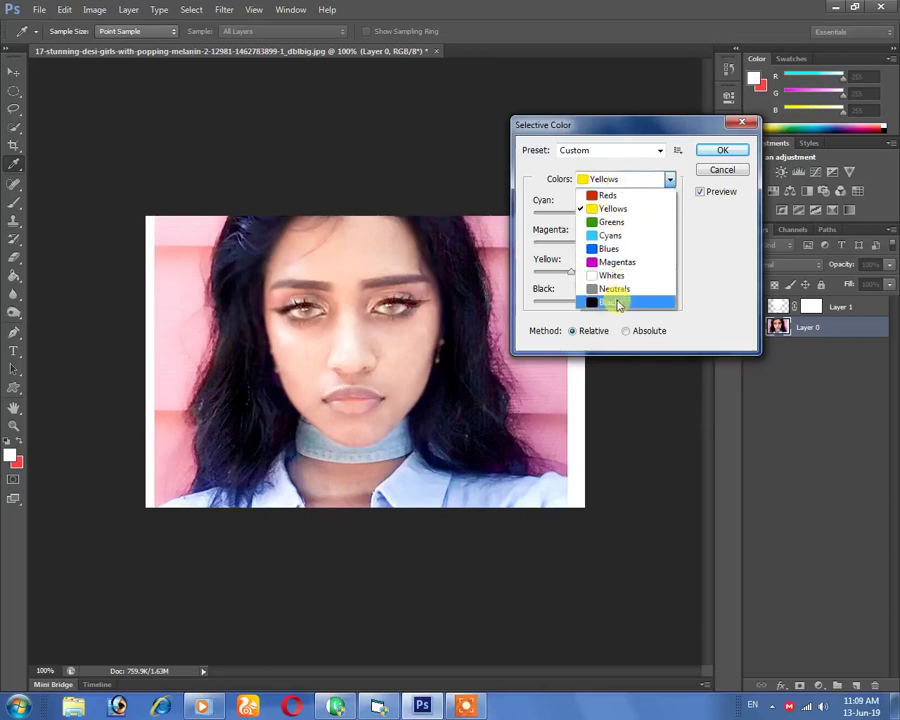
{"action": "left_click", "coordinate": [614, 304]}
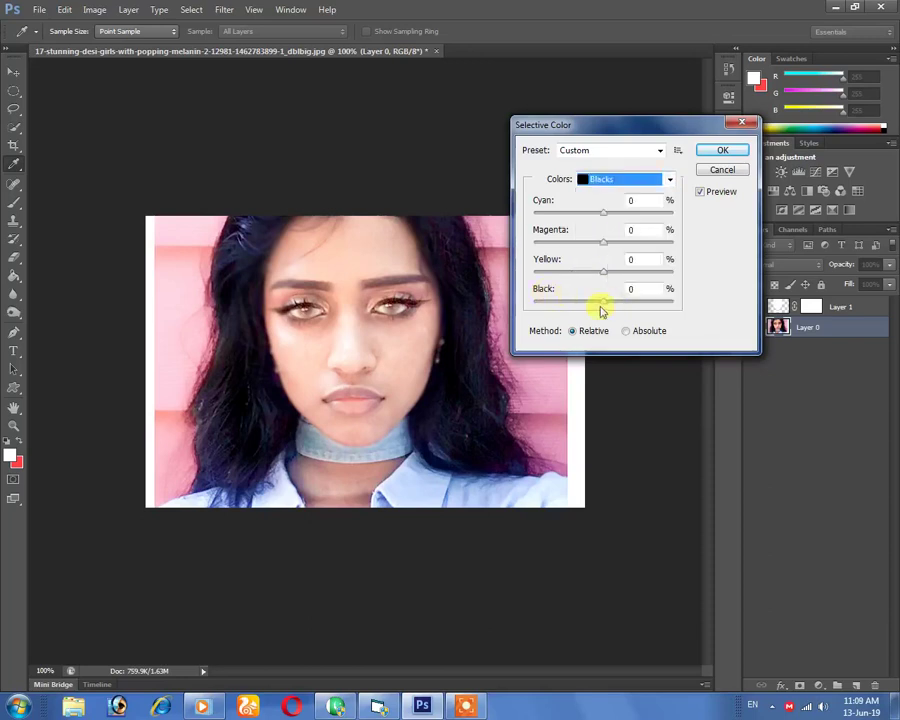
{"action": "left_click_drag", "start_coordinate": [605, 303], "coordinate": [614, 305]}
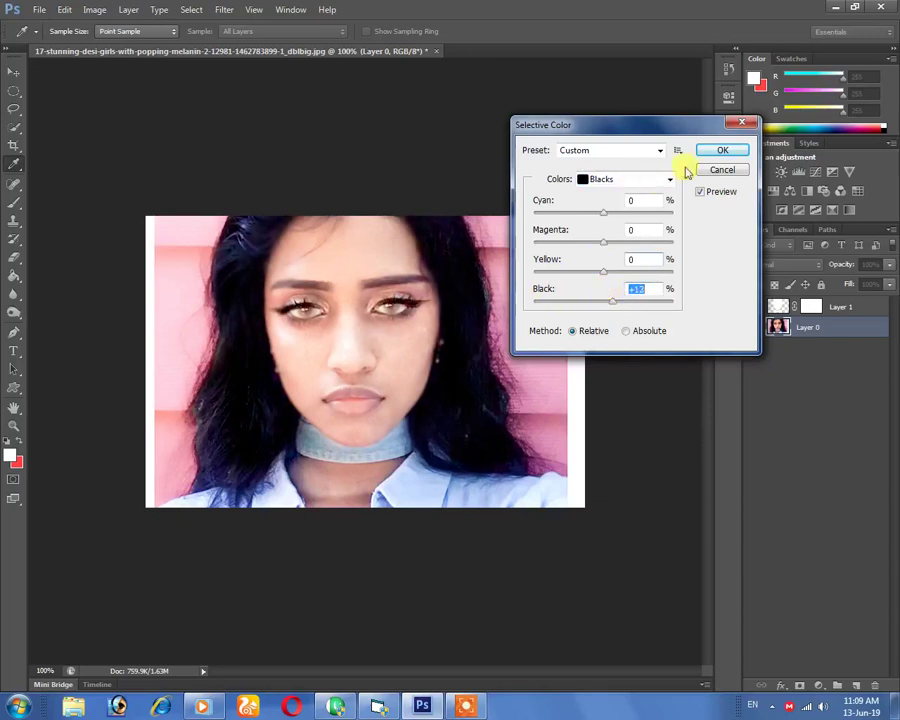
{"action": "left_click", "coordinate": [716, 151]}
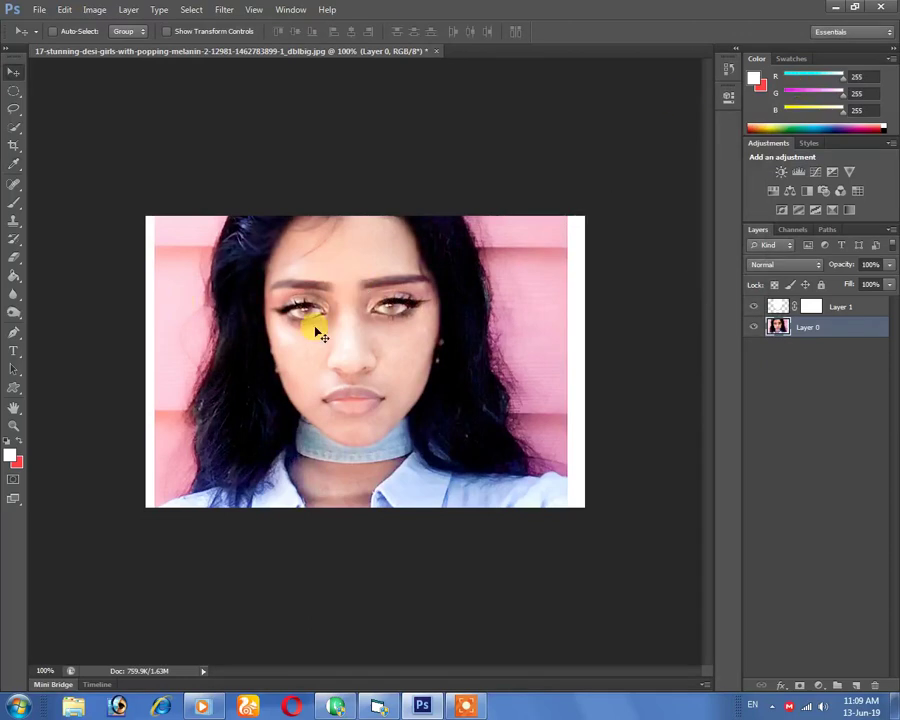
Add a new empty layer for eyeliner and zoom to 300% on the left eye
{"action": "key", "text": "ctrl+plus"}
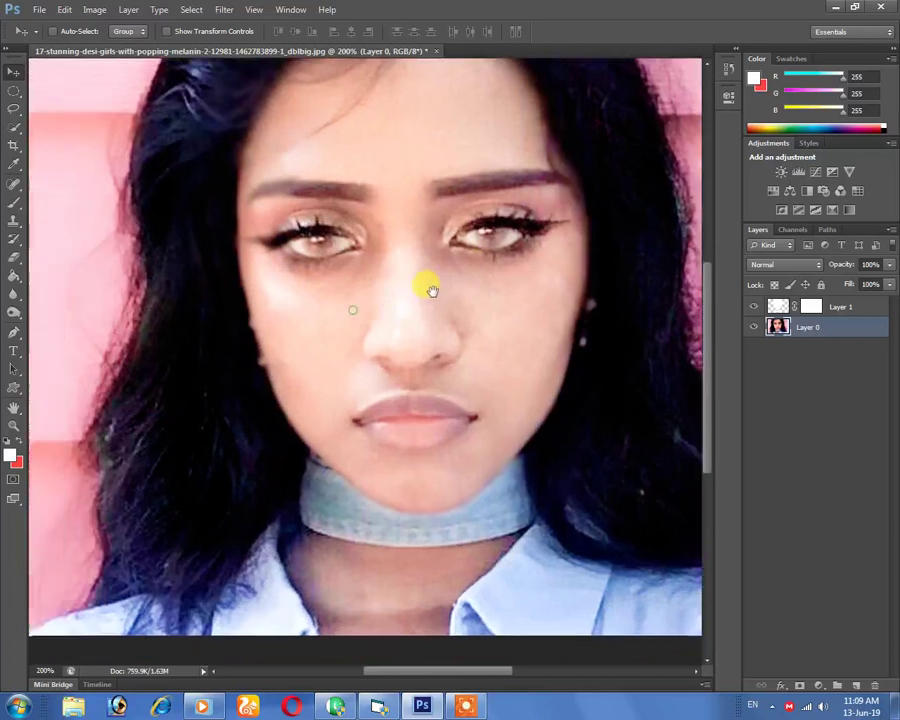
{"action": "left_click_drag", "start_coordinate": [432, 291], "coordinate": [438, 290]}
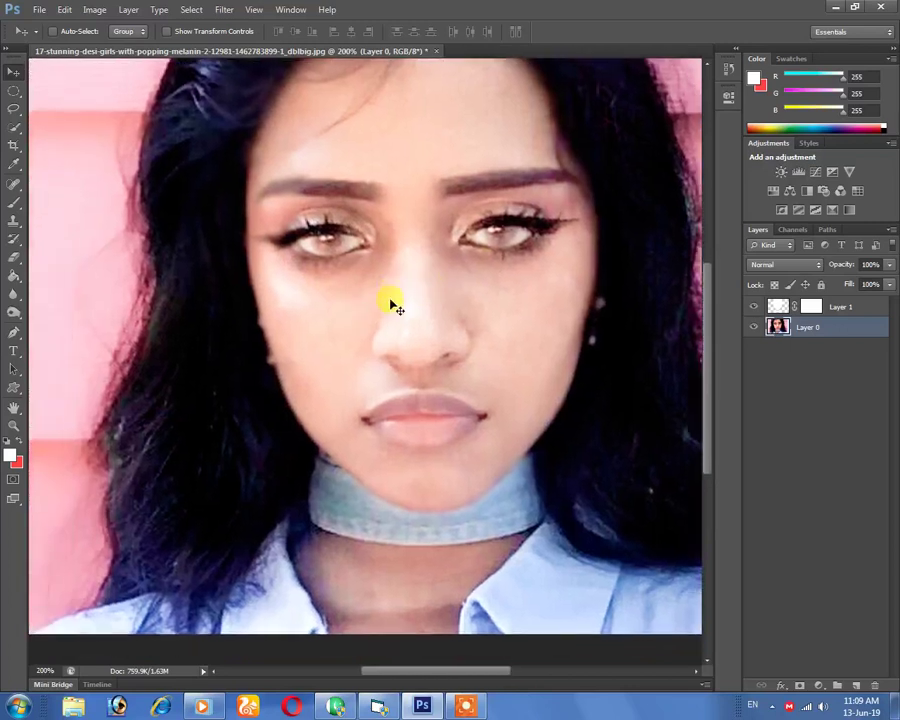
{"action": "left_click", "coordinate": [857, 685]}
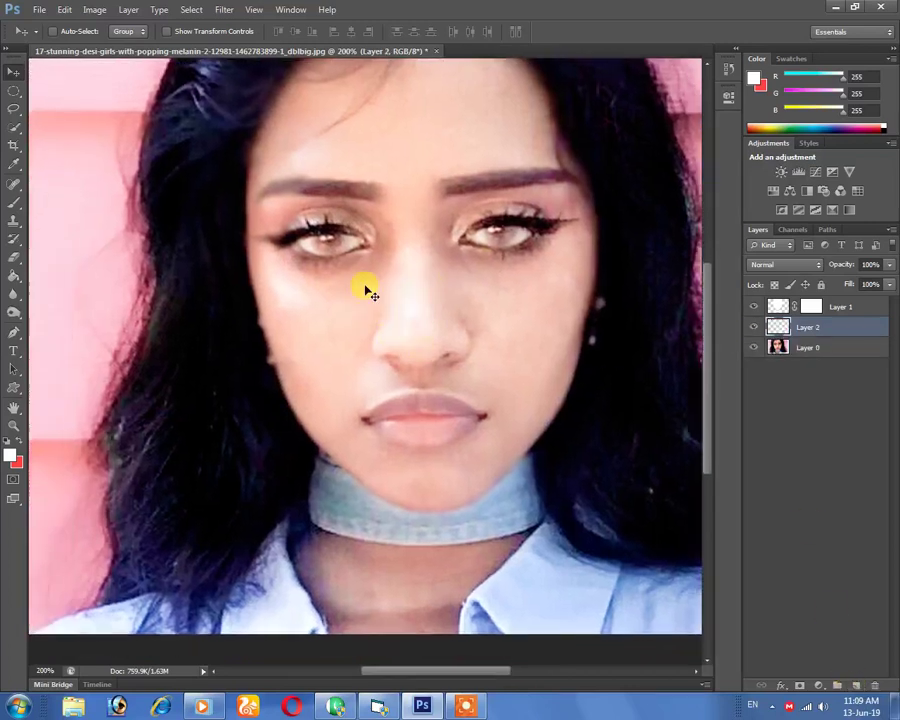
{"action": "key", "text": "ctrl+plus"}
{"action": "left_click_drag", "start_coordinate": [353, 260], "coordinate": [410, 326]}
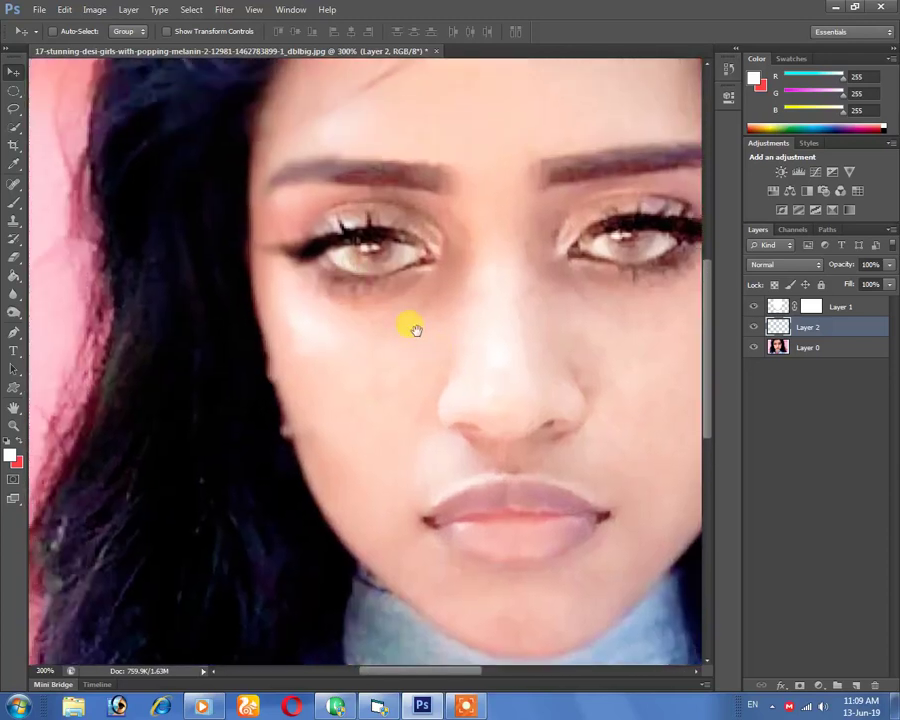
Set up a black soft Brush at about 5 px
{"action": "left_click", "coordinate": [14, 201]}
{"action": "key", "text": "d"}
{"action": "right_click", "coordinate": [396, 350]}
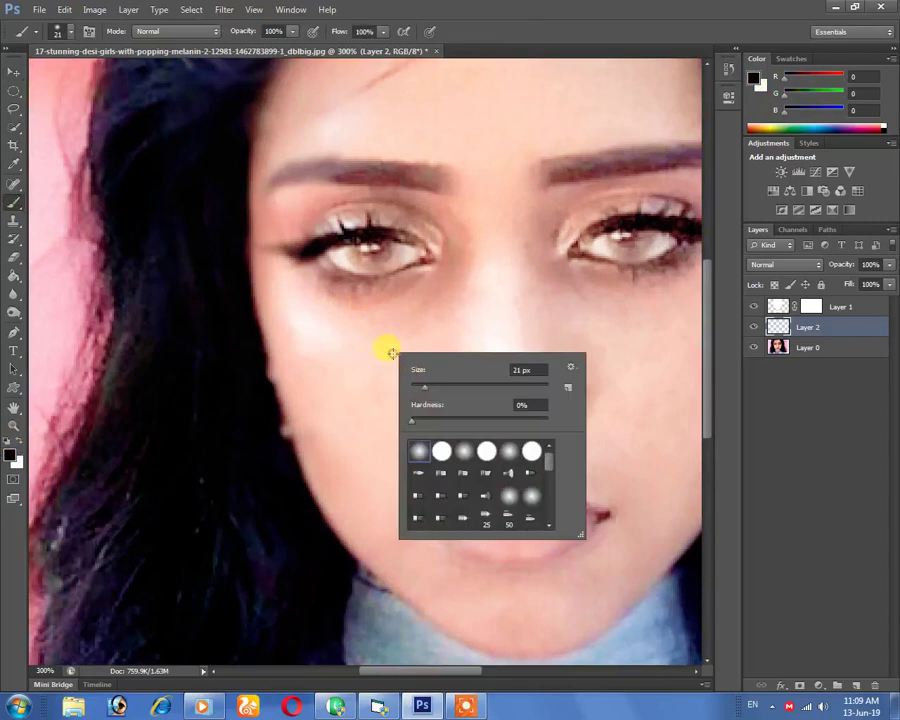
{"action": "left_click", "coordinate": [418, 388]}
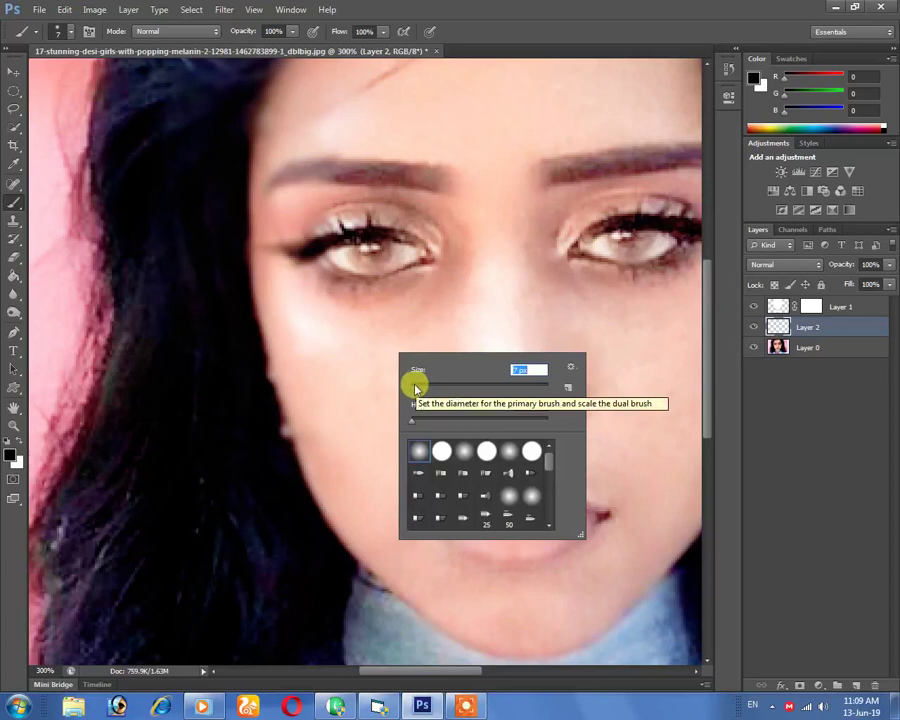
{"action": "left_click_drag", "start_coordinate": [417, 388], "coordinate": [416, 388]}
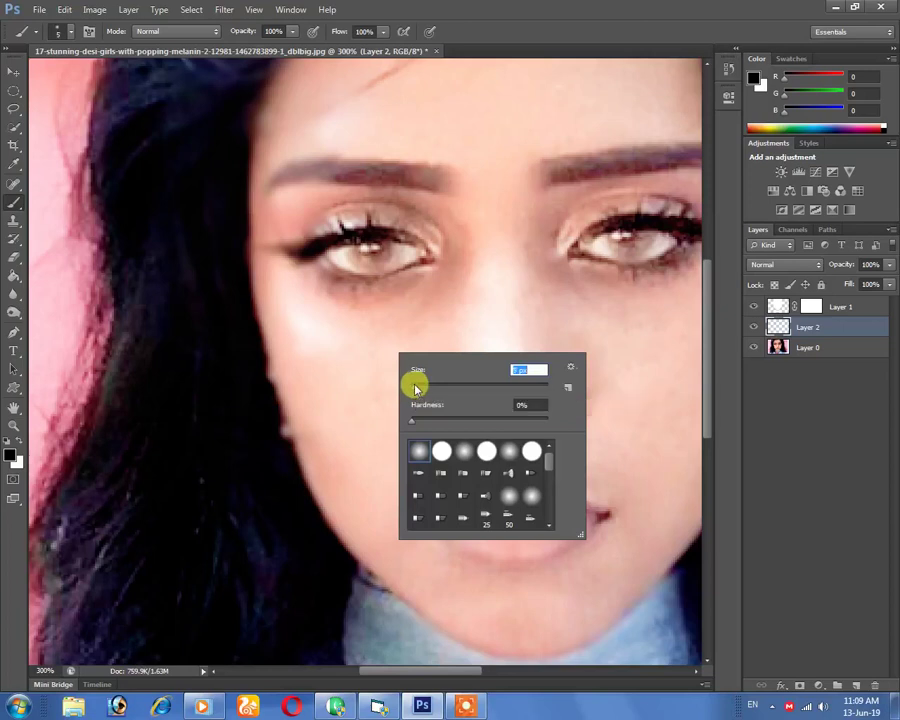
{"action": "left_click", "coordinate": [413, 255]}
Paint eyeliner along the left lower lid and fade the layer to 51% opacity
{"action": "mouse_move", "coordinate": [402, 265]}
{"action": "left_mouse_down"}
{"action": "mouse_move", "coordinate": [316, 260]}
{"action": "mouse_move", "coordinate": [424, 260]}
{"action": "left_mouse_up"}
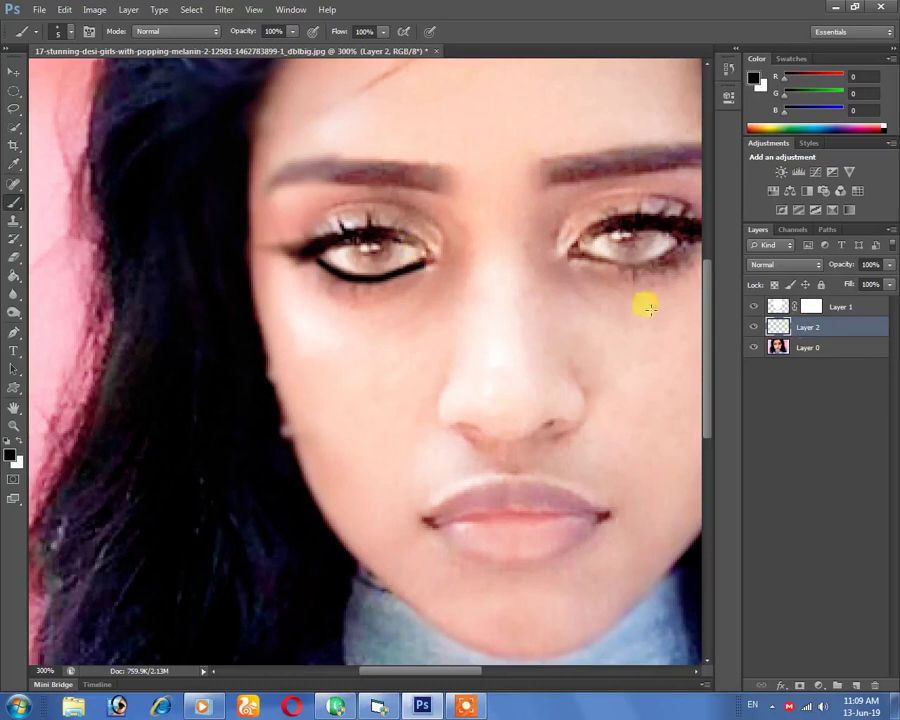
{"action": "left_click", "coordinate": [888, 264]}
{"action": "mouse_move", "coordinate": [872, 284]}
{"action": "left_mouse_down"}
{"action": "mouse_move", "coordinate": [848, 289]}
{"action": "mouse_move", "coordinate": [857, 284]}
{"action": "left_mouse_up"}
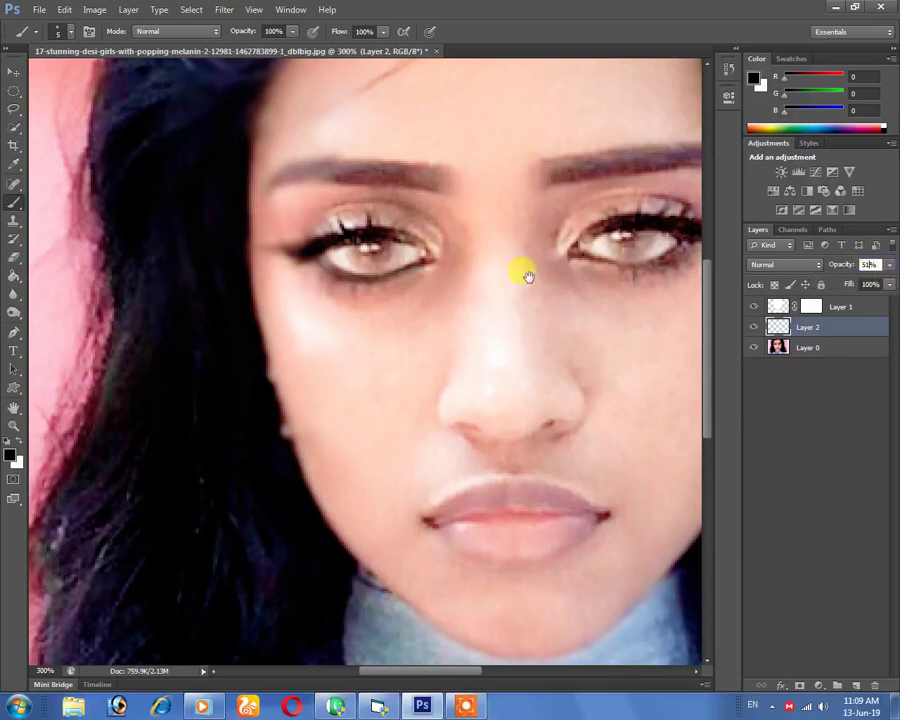
Commit the 51% opacity and paint the left iris brown with a 19 px brush
{"action": "key", "text": "Return"}
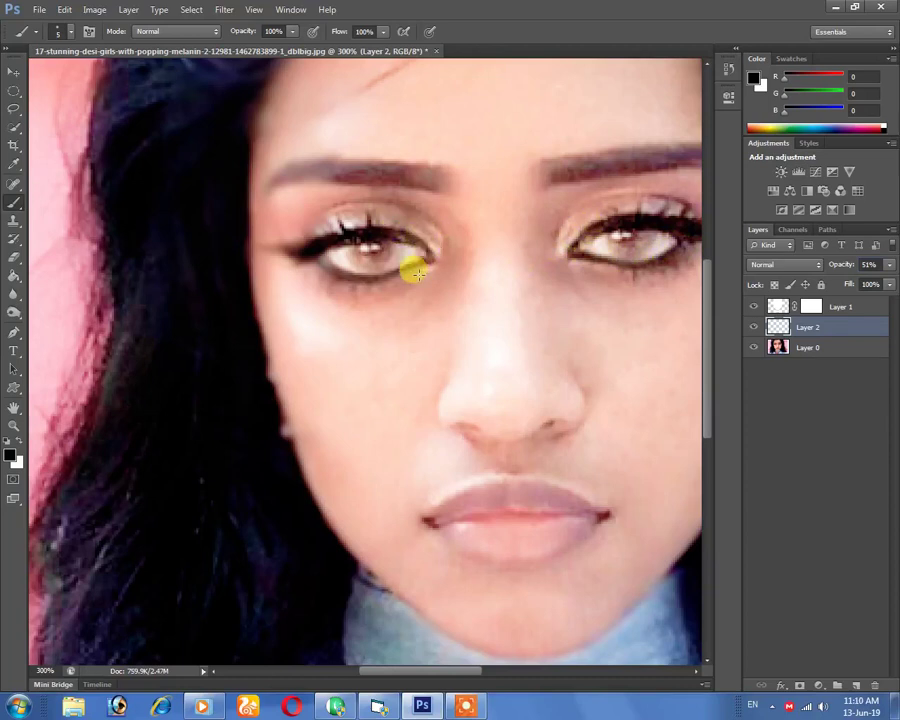
{"action": "right_click", "coordinate": [430, 318]}
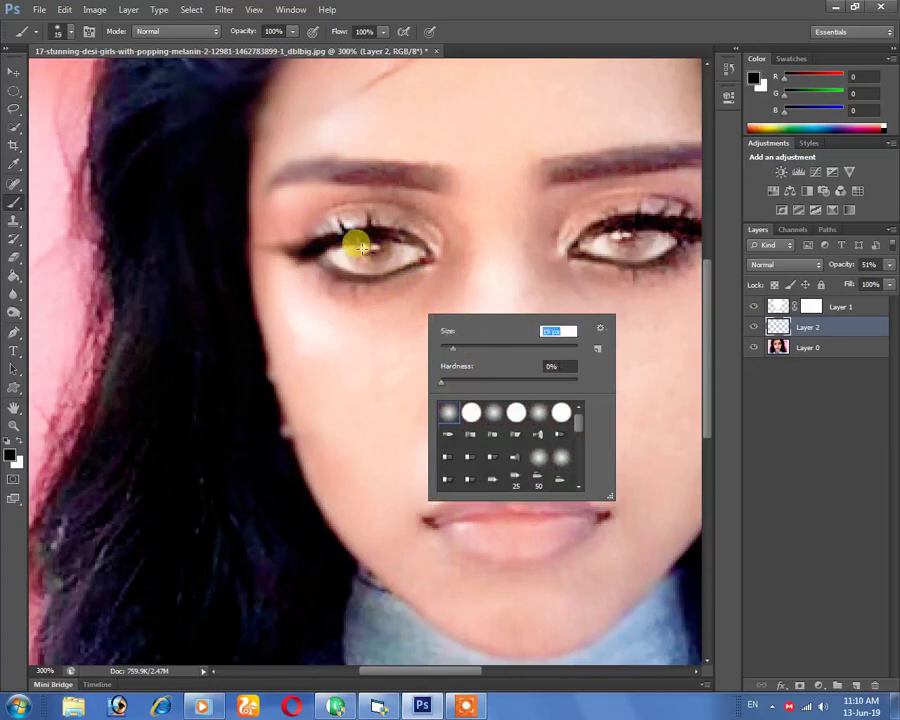
{"action": "left_click", "coordinate": [358, 245]}
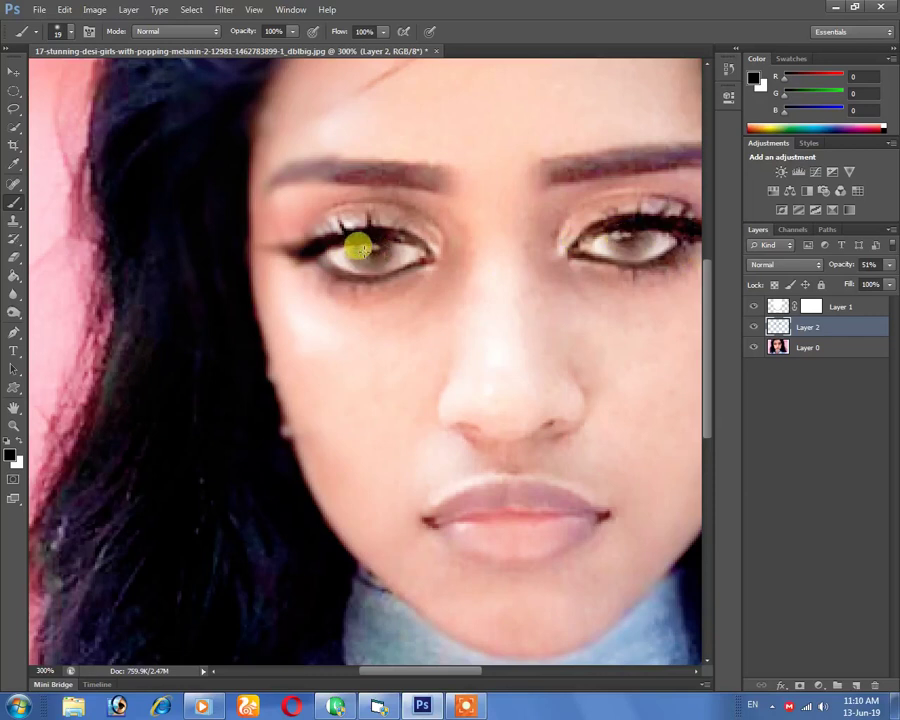
{"action": "left_click_drag", "start_coordinate": [360, 250], "coordinate": [388, 288]}
Zoom and pan to bring the nose, lips and collar into view
{"action": "key", "text": "ctrl+minus"}
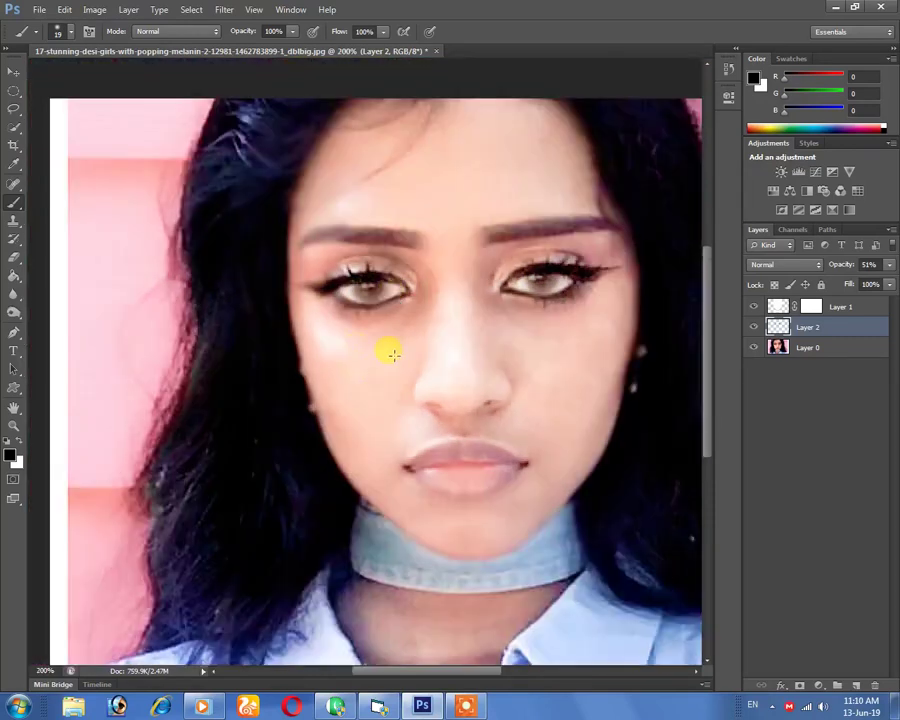
{"action": "key", "text": "ctrl+plus"}
{"action": "mouse_move", "coordinate": [476, 402]}
{"action": "left_mouse_down"}
{"action": "mouse_move", "coordinate": [345, 315]}
{"action": "mouse_move", "coordinate": [316, 272]}
{"action": "left_mouse_up"}
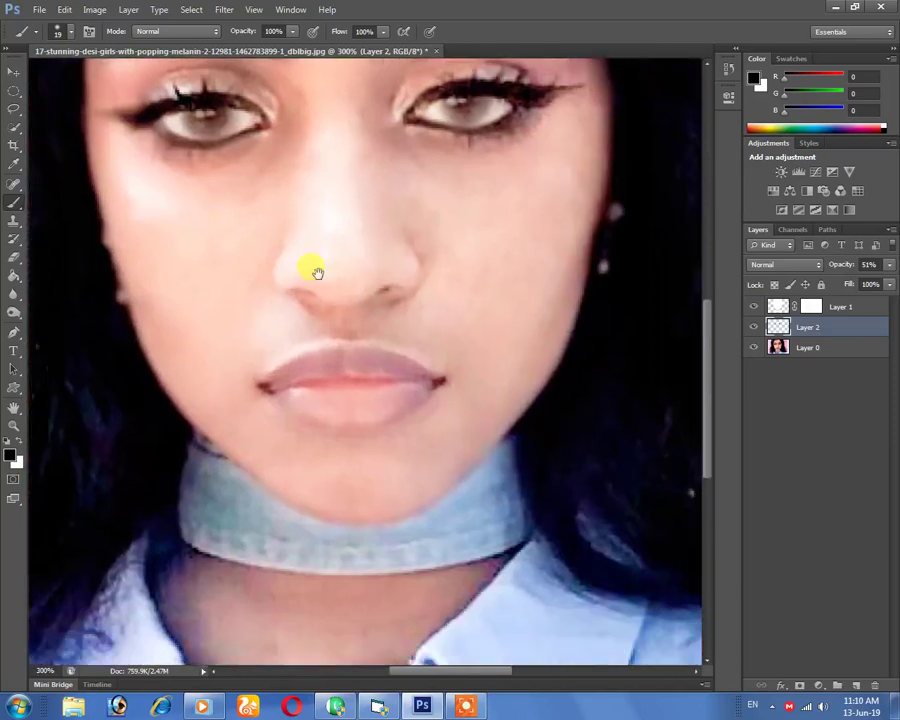
{"action": "left_click", "coordinate": [17, 74]}
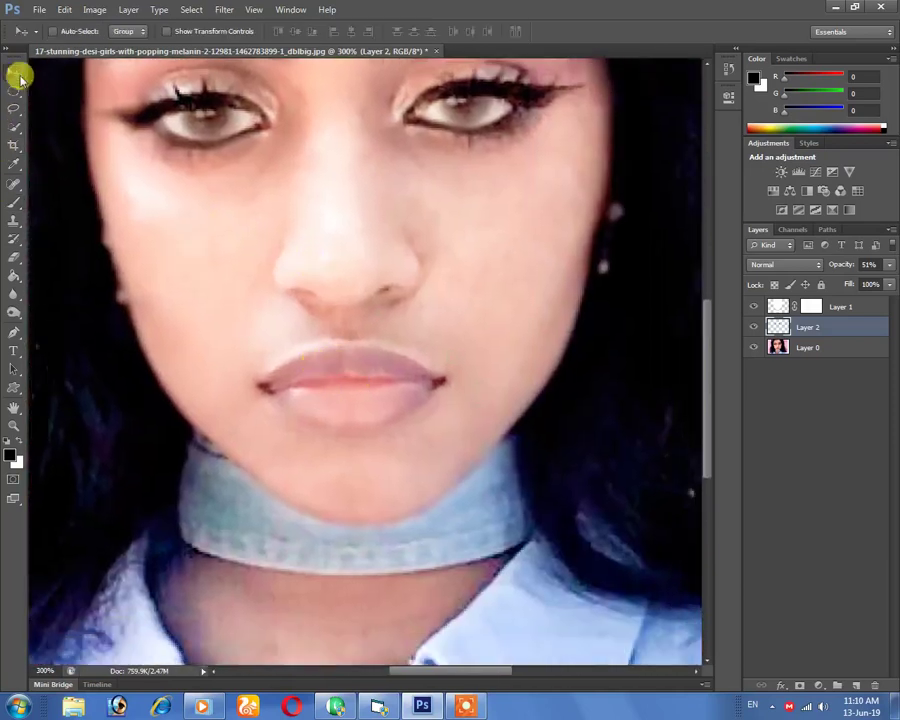
Add a new Layer 3 and set the brush colour to red f83a3a
{"action": "left_click", "coordinate": [856, 686]}
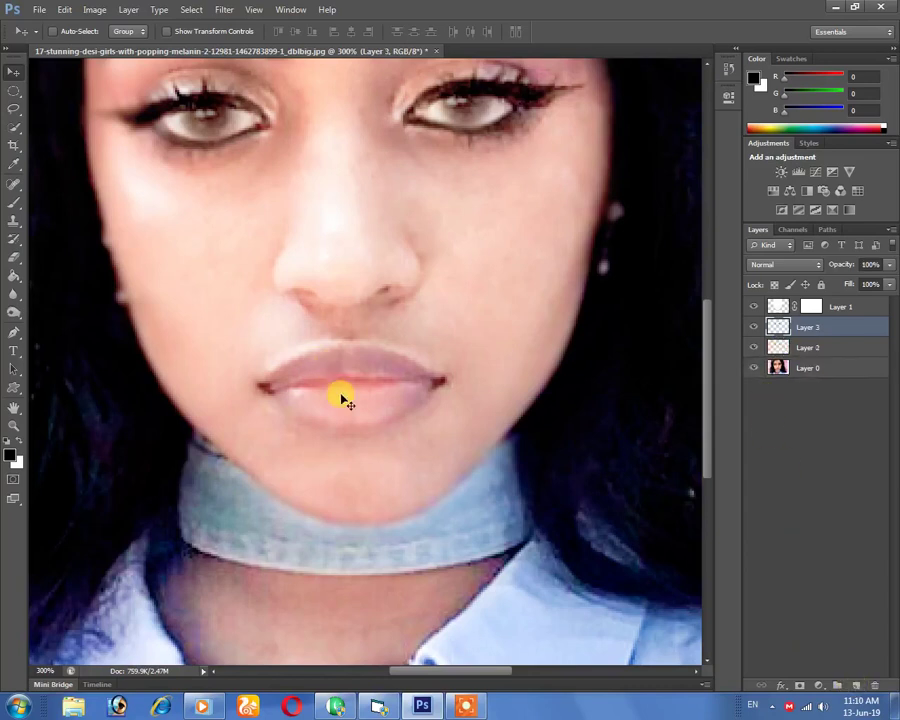
{"action": "left_click", "coordinate": [9, 201]}
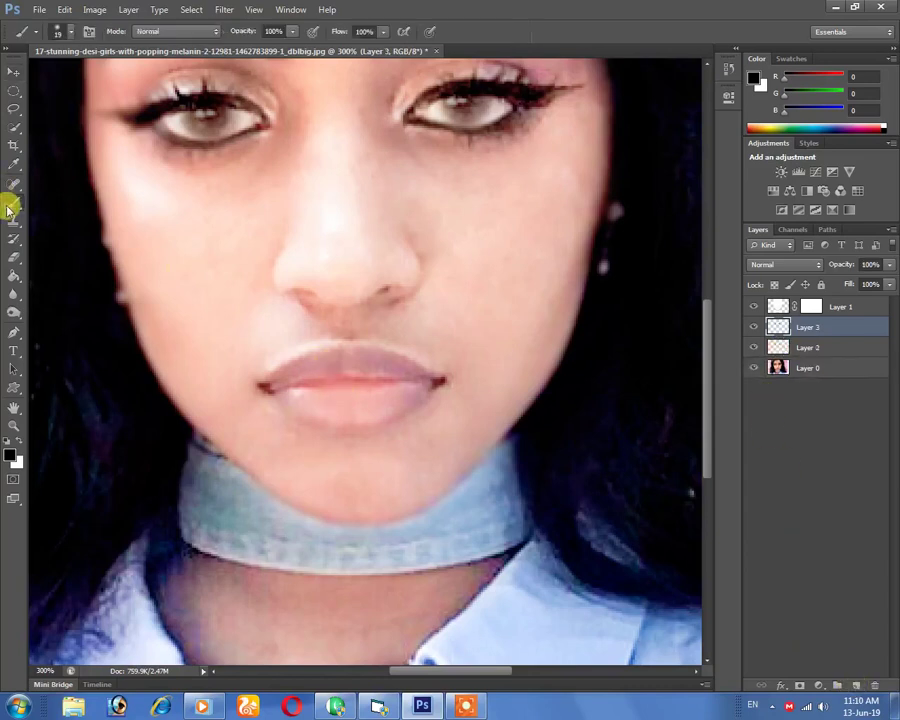
{"action": "left_click", "coordinate": [11, 455]}
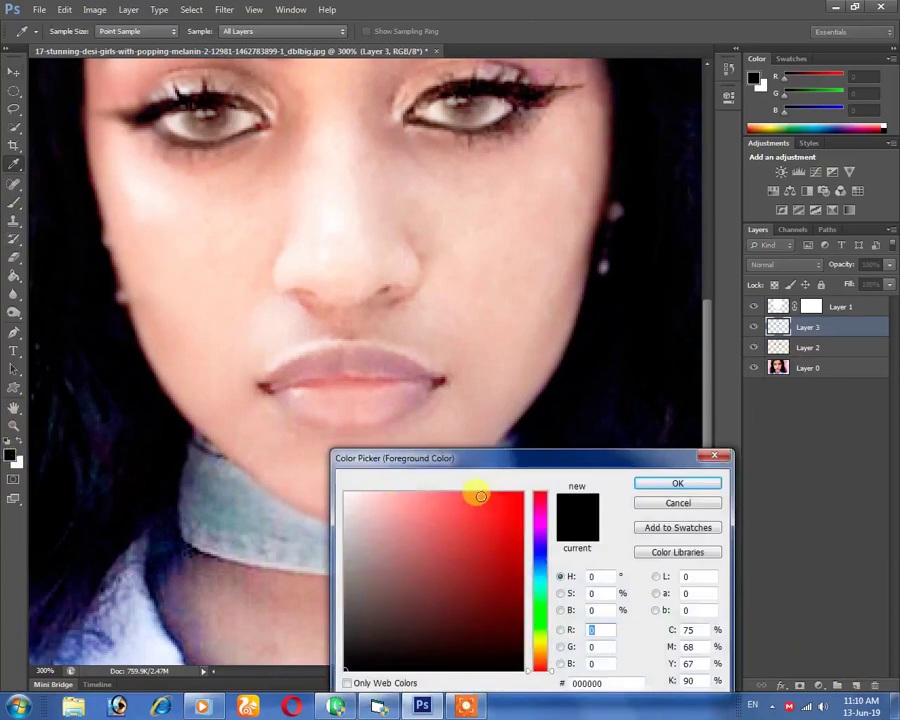
{"action": "left_click", "coordinate": [481, 496]}
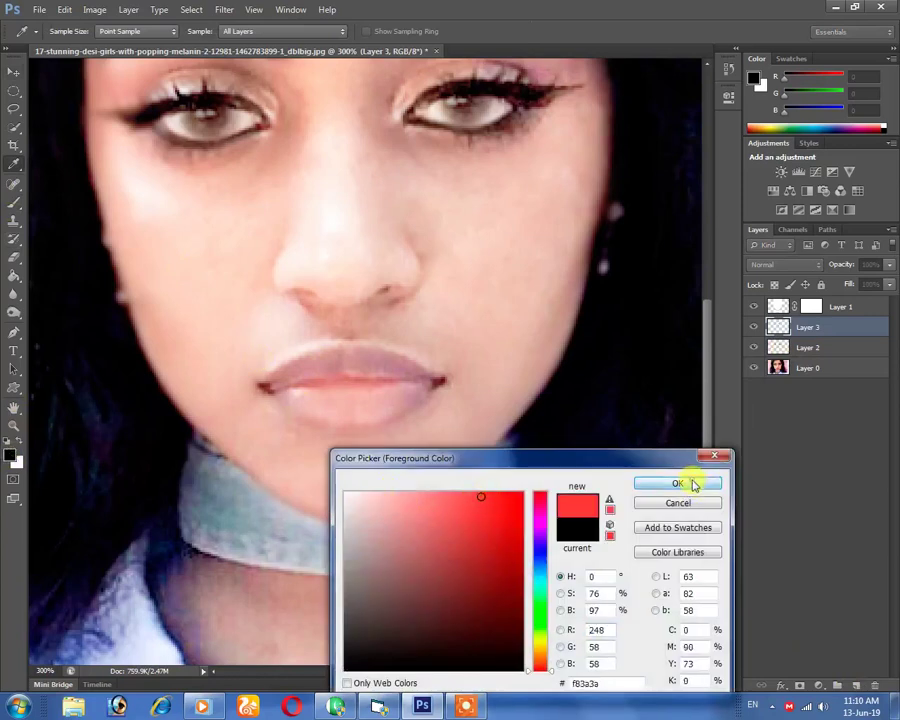
{"action": "left_click", "coordinate": [680, 484]}
Resize the brush to 15 px and paint red over the upper lip
{"action": "right_click", "coordinate": [389, 367]}
{"action": "left_click", "coordinate": [428, 404]}
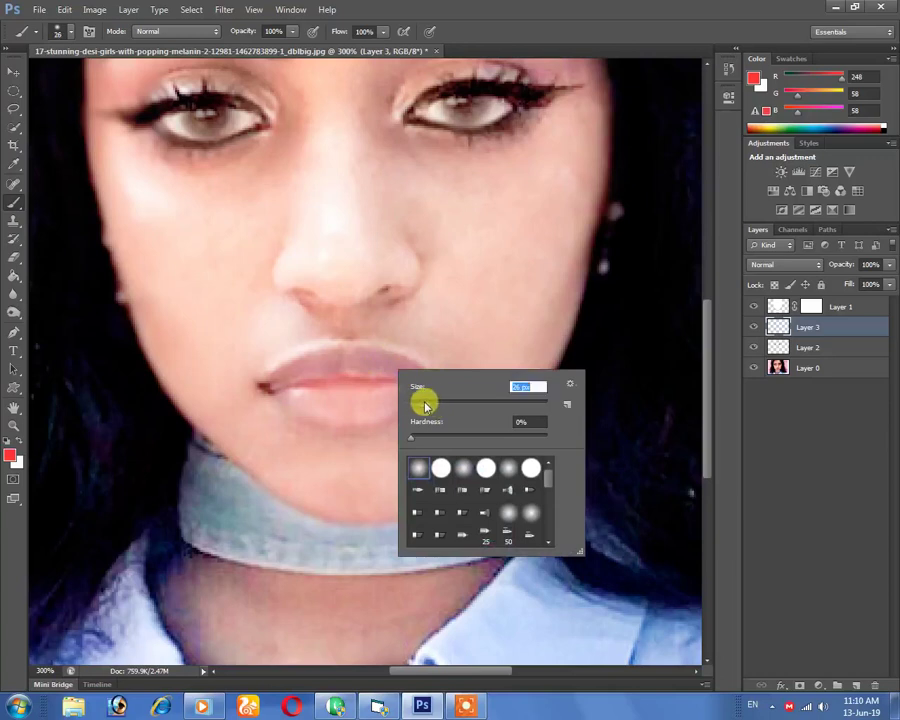
{"action": "left_click", "coordinate": [271, 381]}
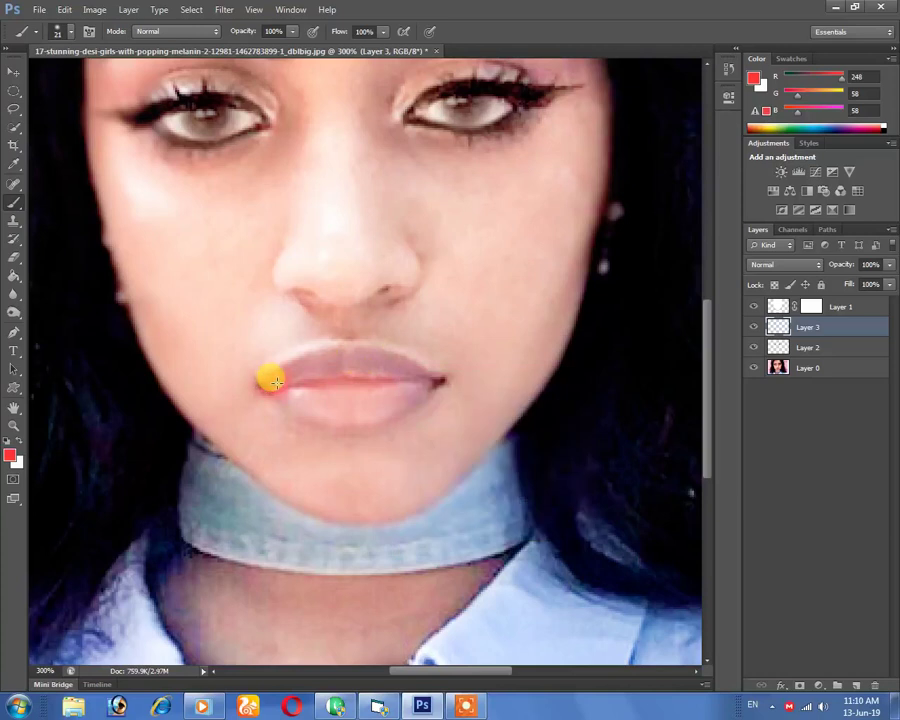
{"action": "right_click", "coordinate": [352, 390]}
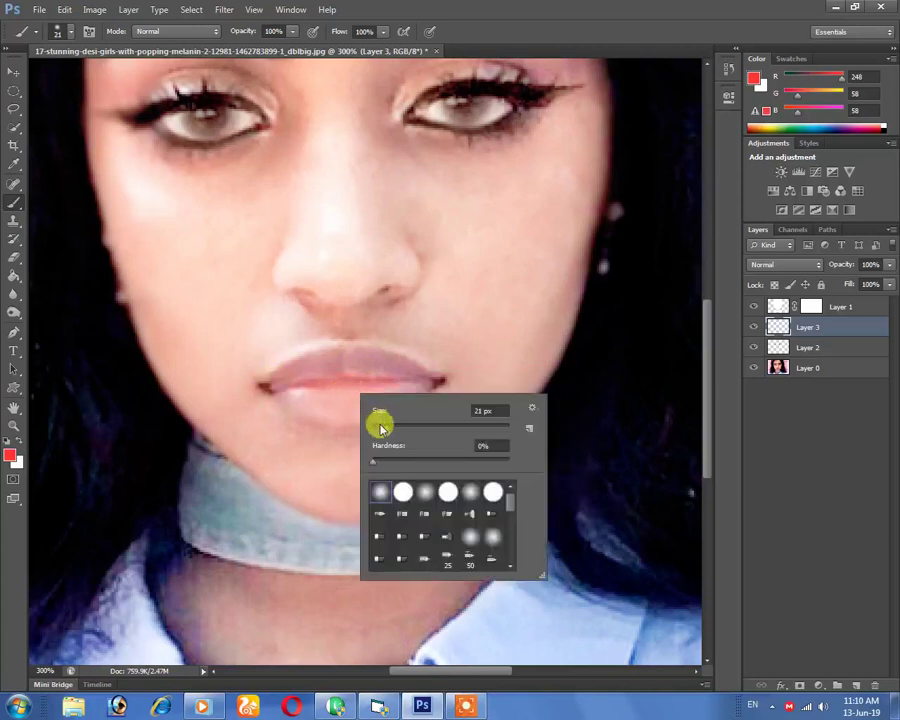
{"action": "left_click_drag", "start_coordinate": [383, 428], "coordinate": [380, 428]}
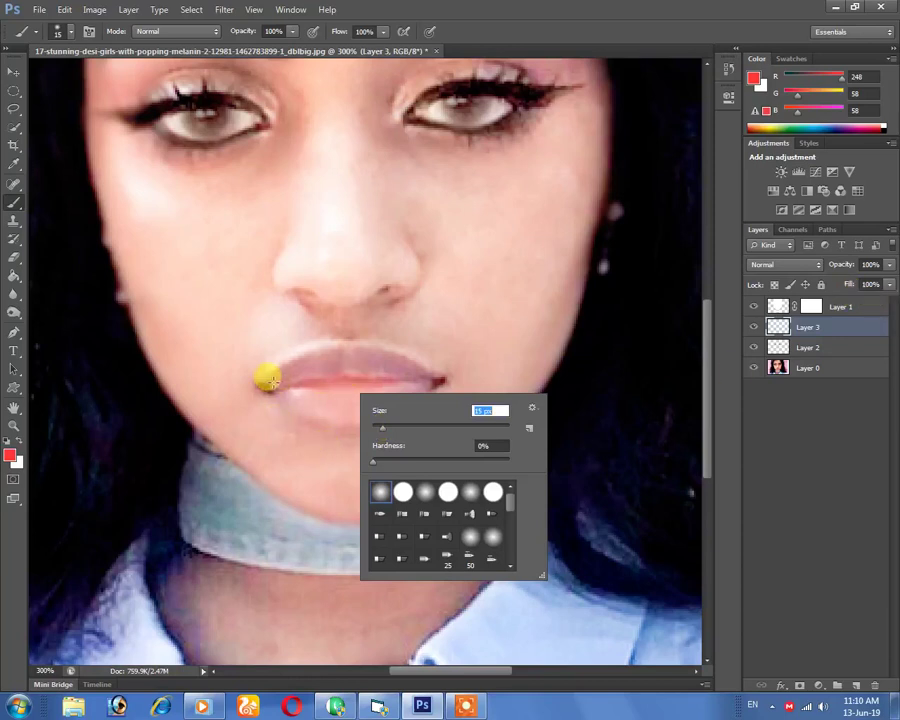
{"action": "mouse_move", "coordinate": [271, 382]}
{"action": "left_mouse_down"}
{"action": "mouse_move", "coordinate": [291, 364]}
{"action": "mouse_move", "coordinate": [337, 354]}
{"action": "mouse_move", "coordinate": [400, 360]}
{"action": "mouse_move", "coordinate": [427, 392]}
{"action": "mouse_move", "coordinate": [428, 372]}
{"action": "mouse_move", "coordinate": [364, 411]}
{"action": "mouse_move", "coordinate": [303, 408]}
{"action": "mouse_move", "coordinate": [279, 394]}
{"action": "mouse_move", "coordinate": [404, 374]}
{"action": "mouse_move", "coordinate": [289, 389]}
{"action": "mouse_move", "coordinate": [356, 370]}
{"action": "mouse_move", "coordinate": [416, 386]}
{"action": "left_mouse_up"}
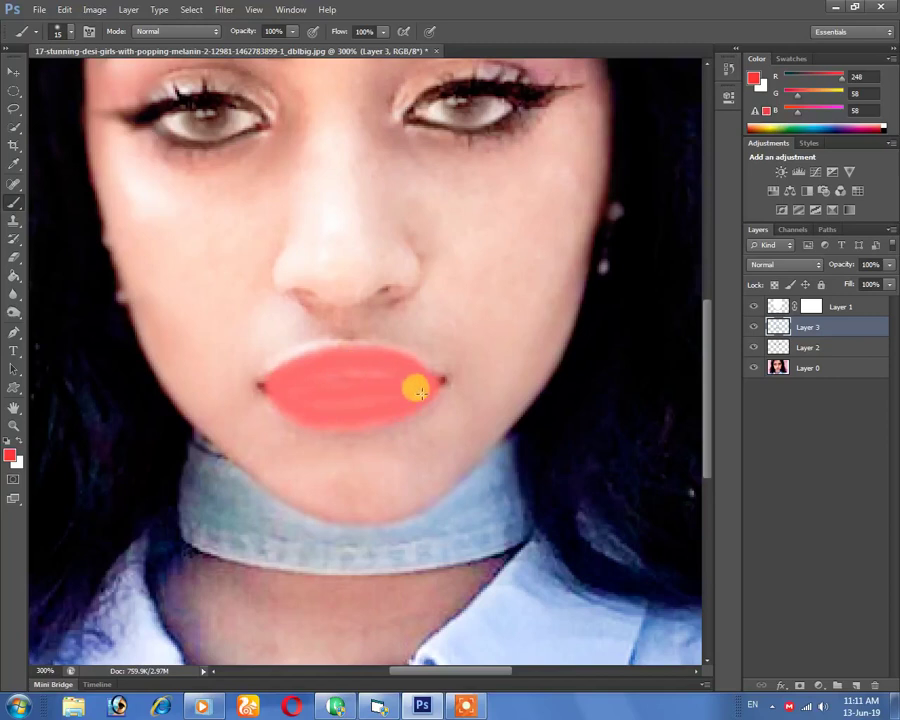
Touch up the upper lip edge in red with a 4 px brush
{"action": "right_click", "coordinate": [438, 402]}
{"action": "left_click_drag", "start_coordinate": [445, 430], "coordinate": [438, 420]}
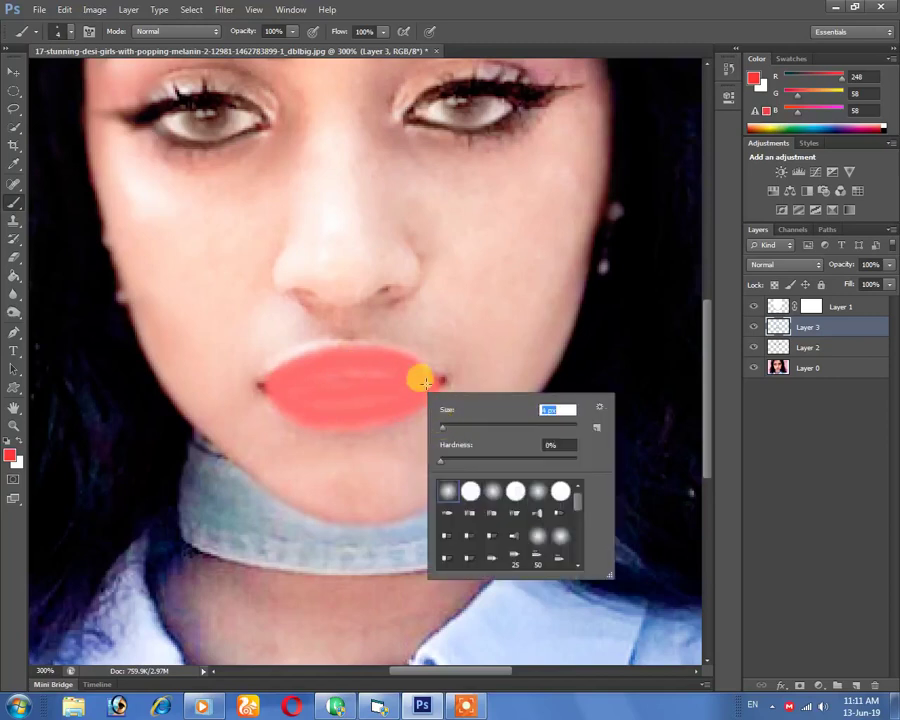
{"action": "left_click", "coordinate": [432, 377]}
{"action": "mouse_move", "coordinate": [440, 381]}
{"action": "left_mouse_down"}
{"action": "mouse_move", "coordinate": [331, 372]}
{"action": "mouse_move", "coordinate": [415, 370]}
{"action": "mouse_move", "coordinate": [438, 376]}
{"action": "mouse_move", "coordinate": [259, 381]}
{"action": "mouse_move", "coordinate": [305, 396]}
{"action": "mouse_move", "coordinate": [327, 380]}
{"action": "mouse_move", "coordinate": [437, 381]}
{"action": "left_mouse_up"}
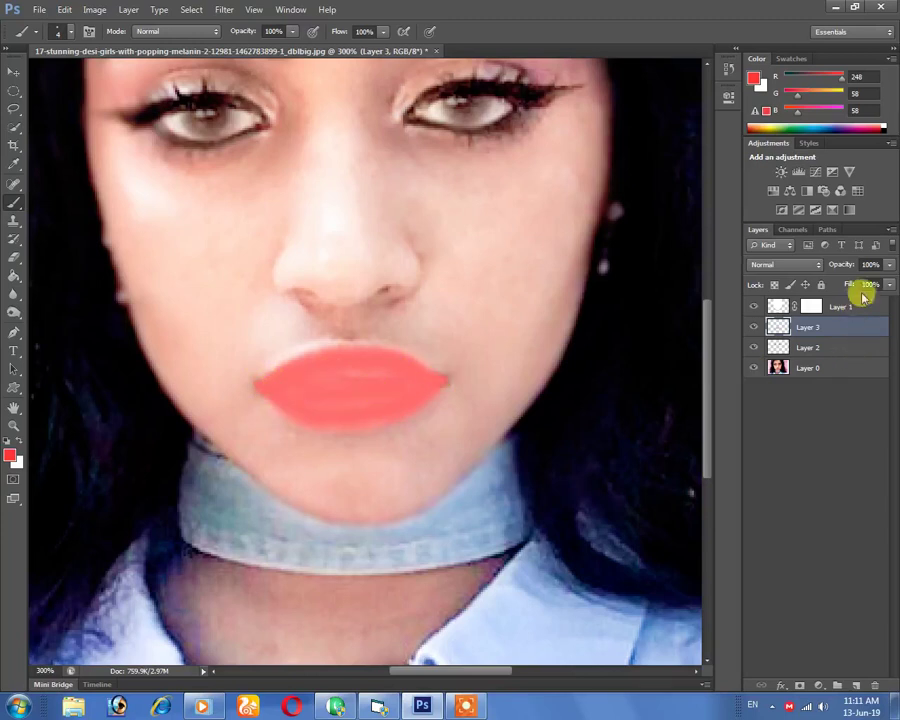
Fade Layer 3 to 61% opacity and 93% fill, zooming in on the lips
{"action": "mouse_move", "coordinate": [890, 265]}
{"action": "left_mouse_down"}
{"action": "mouse_move", "coordinate": [879, 284]}
{"action": "mouse_move", "coordinate": [863, 287]}
{"action": "left_mouse_up"}
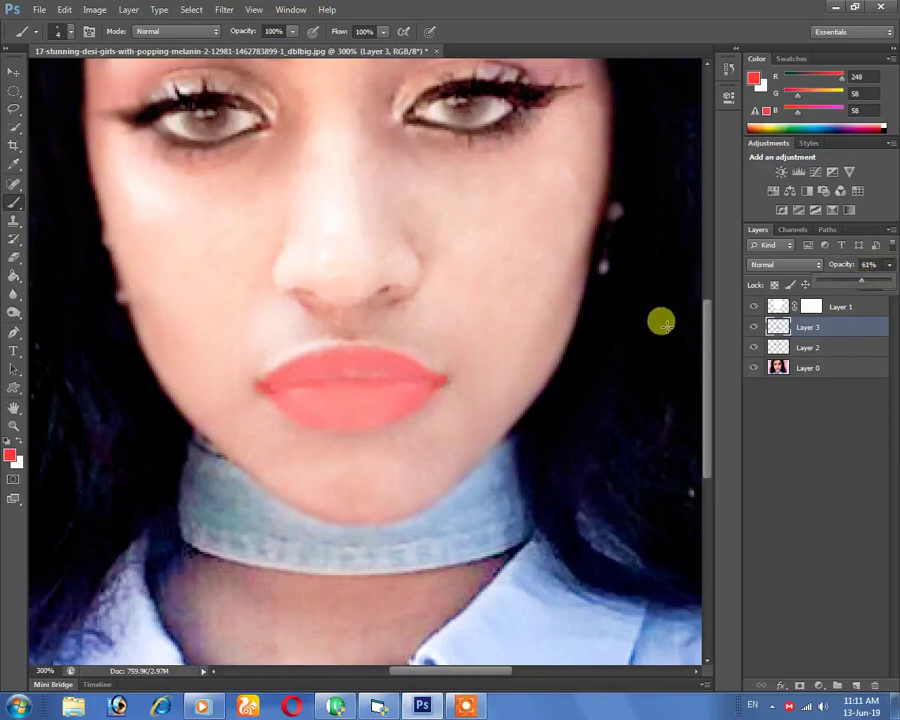
{"action": "left_click", "coordinate": [868, 264]}
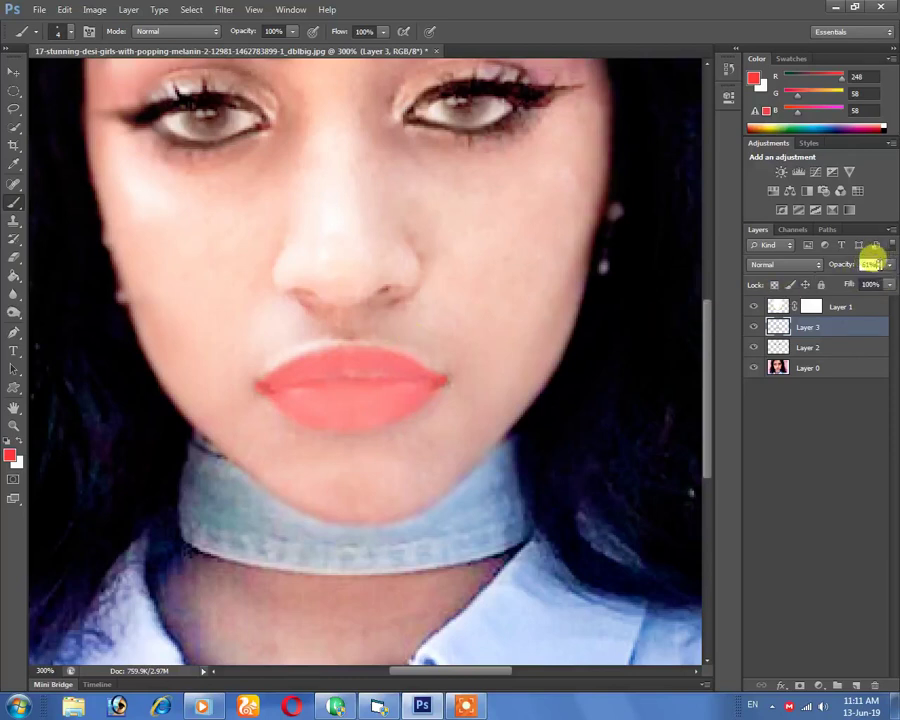
{"action": "left_click", "coordinate": [889, 286]}
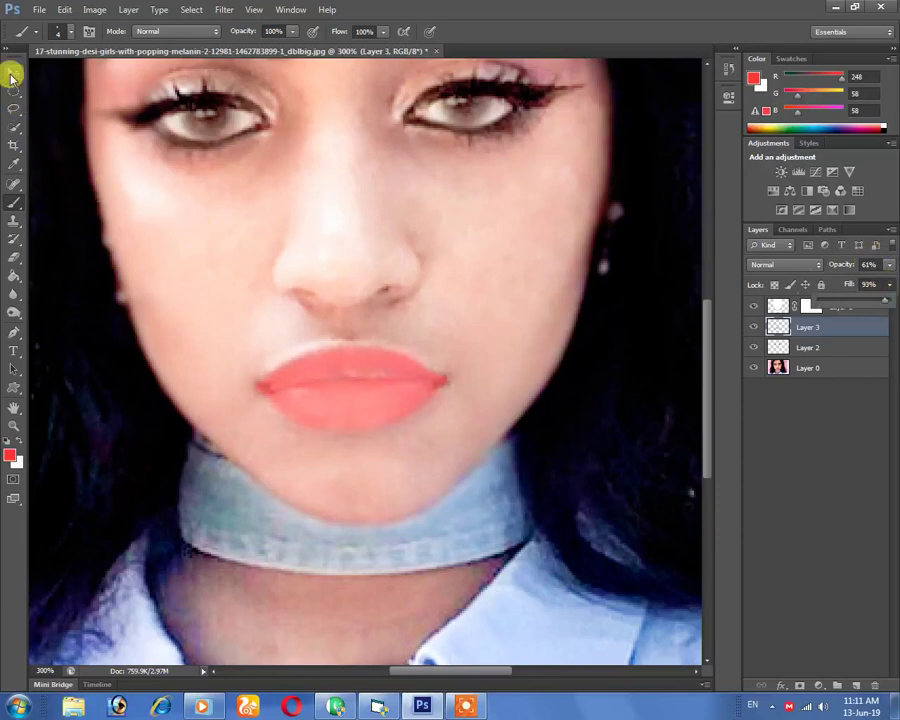
{"action": "key", "text": "ctrl+plus"}
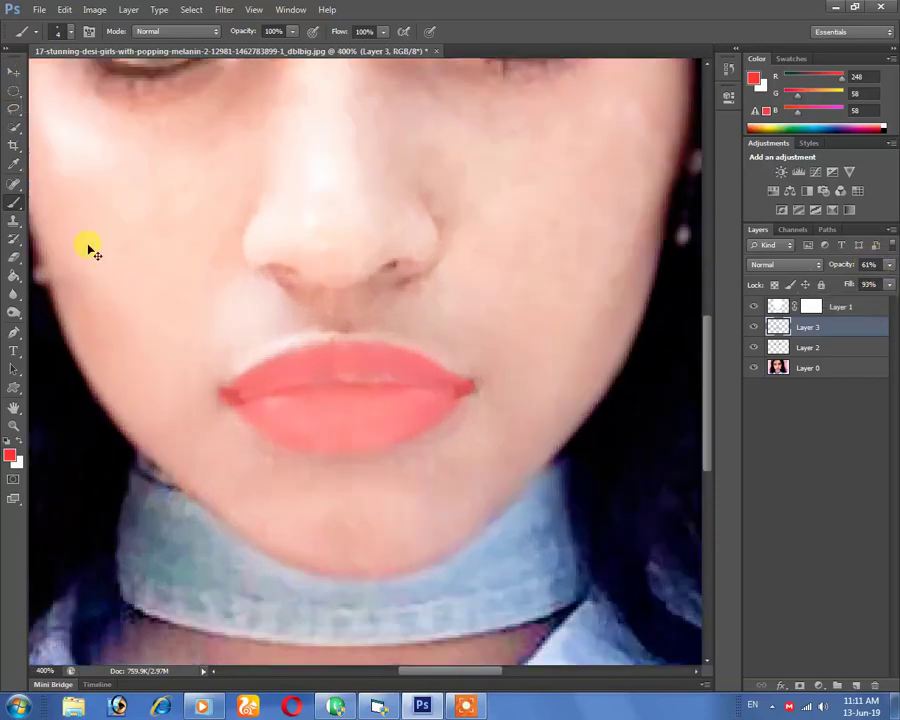
{"action": "key", "text": "ctrl+plus"}
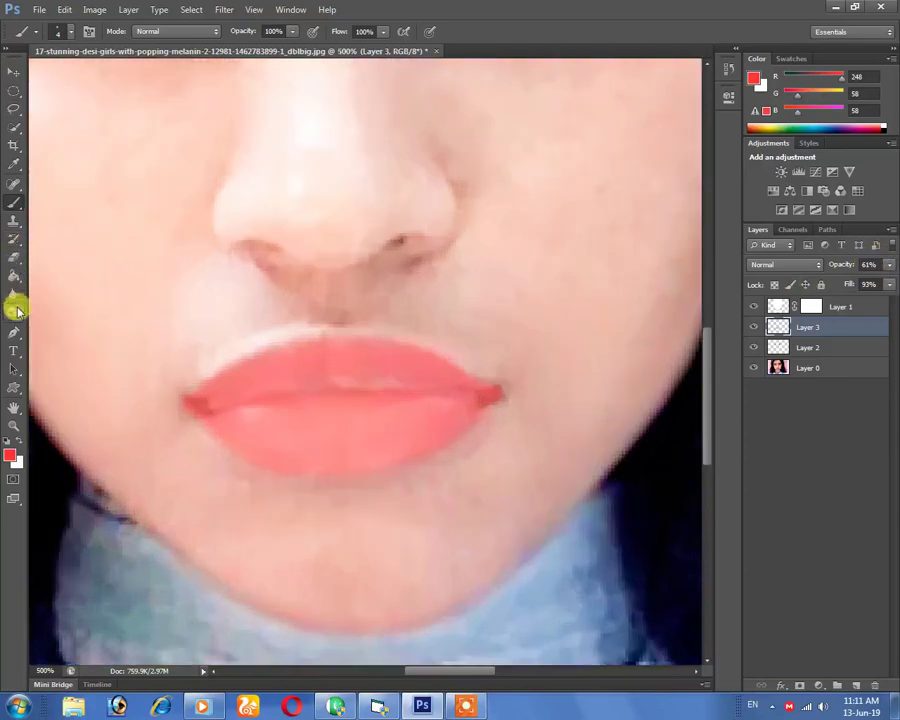
Blur the lip corners and upper lip edge with an 8 px Blur brush
{"action": "left_click", "coordinate": [16, 300]}
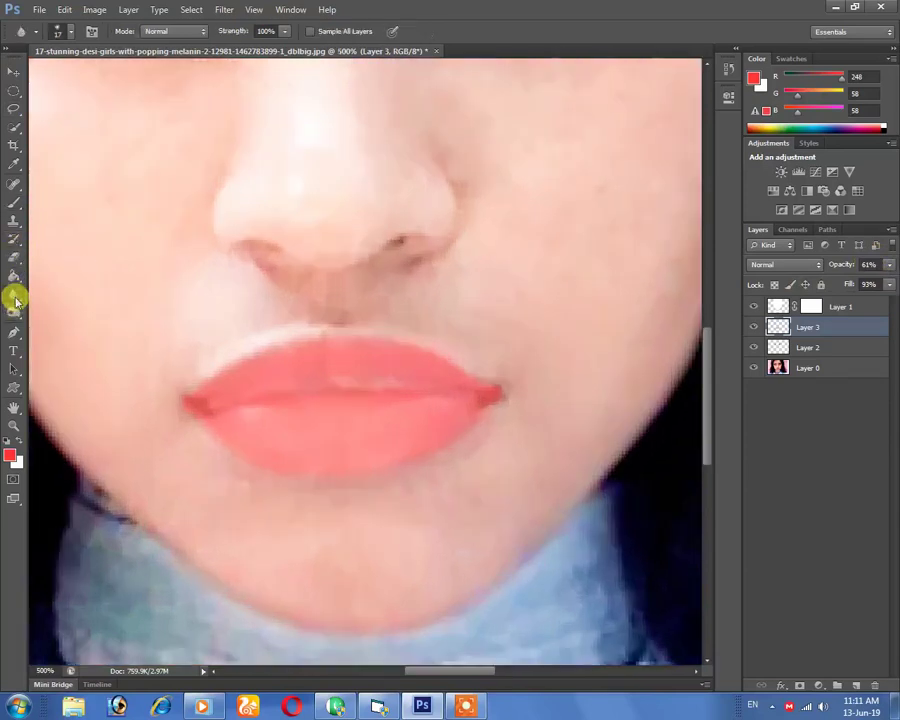
{"action": "right_click", "coordinate": [322, 395]}
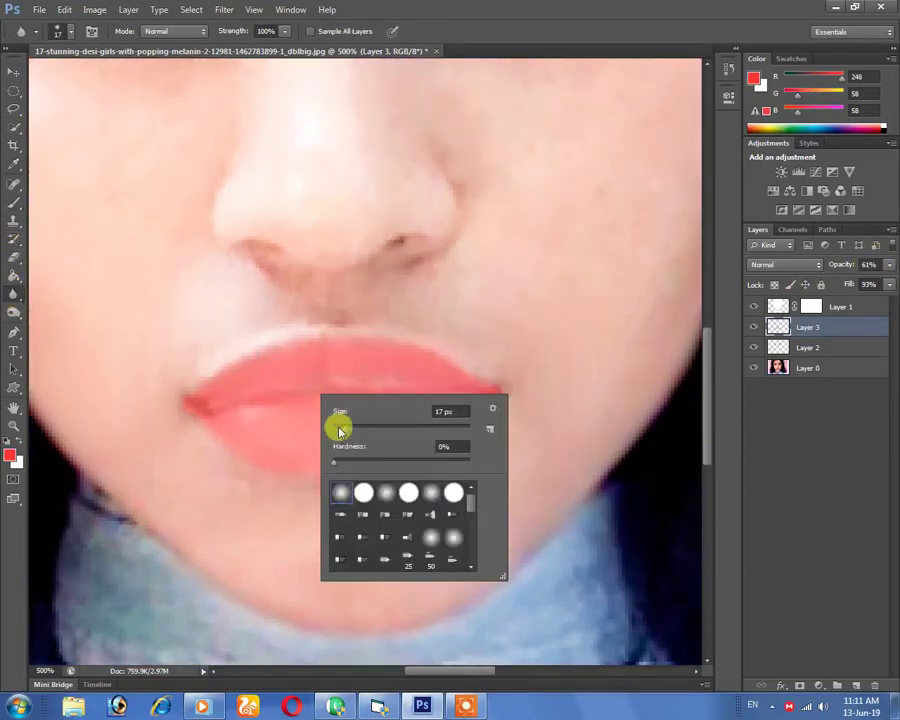
{"action": "left_click", "coordinate": [313, 331]}
{"action": "mouse_move", "coordinate": [186, 386]}
{"action": "left_mouse_down"}
{"action": "mouse_move", "coordinate": [298, 344]}
{"action": "mouse_move", "coordinate": [497, 387]}
{"action": "mouse_move", "coordinate": [392, 454]}
{"action": "mouse_move", "coordinate": [316, 466]}
{"action": "mouse_move", "coordinate": [252, 458]}
{"action": "mouse_move", "coordinate": [188, 404]}
{"action": "left_mouse_up"}
{"action": "mouse_move", "coordinate": [325, 354]}
{"action": "left_mouse_down"}
{"action": "mouse_move", "coordinate": [305, 336]}
{"action": "mouse_move", "coordinate": [211, 366]}
{"action": "mouse_move", "coordinate": [191, 382]}
{"action": "mouse_move", "coordinate": [340, 327]}
{"action": "mouse_move", "coordinate": [423, 342]}
{"action": "mouse_move", "coordinate": [396, 374]}
{"action": "mouse_move", "coordinate": [318, 387]}
{"action": "left_mouse_up"}
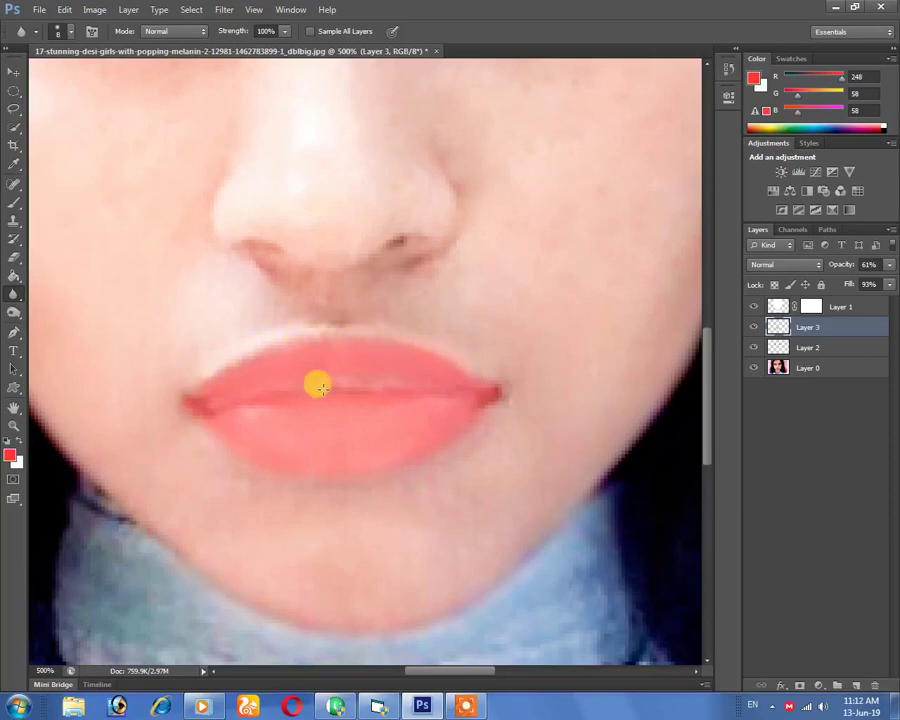
{"action": "key", "text": "ctrl+minus"}
{"action": "key", "text": "ctrl+minus"}
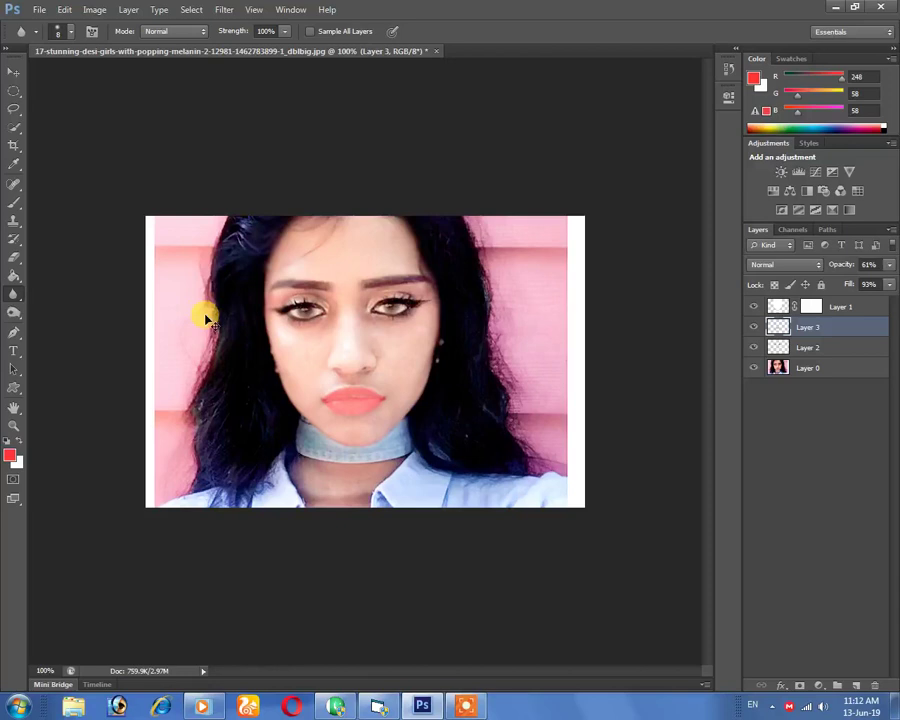
Switch to the Move tool, drag on the canvas, and make Layer 0 active
{"action": "key", "text": "ctrl+plus"}
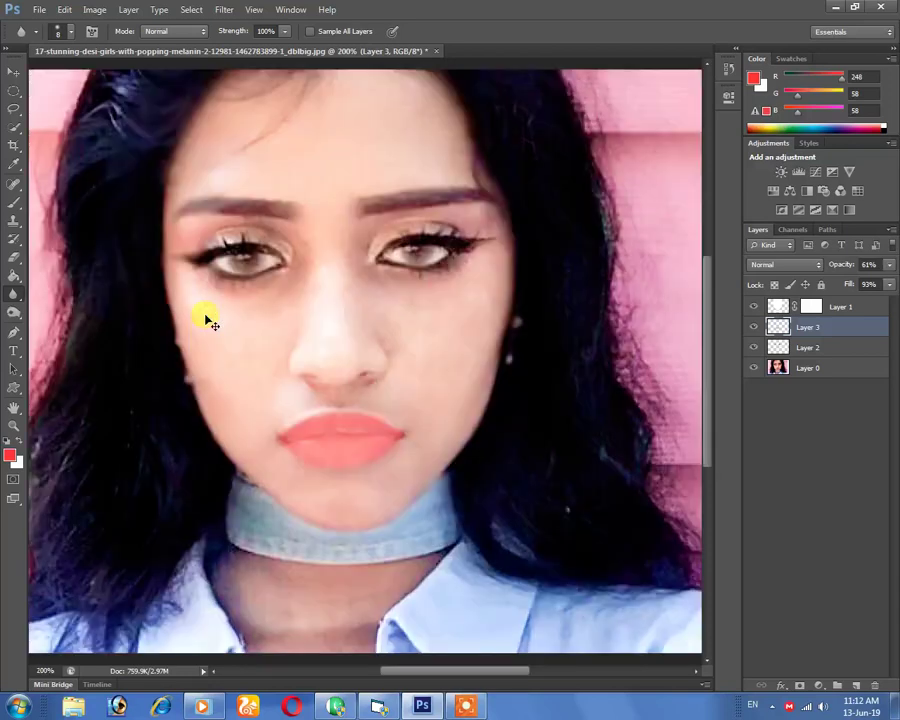
{"action": "key", "text": "ctrl+minus"}
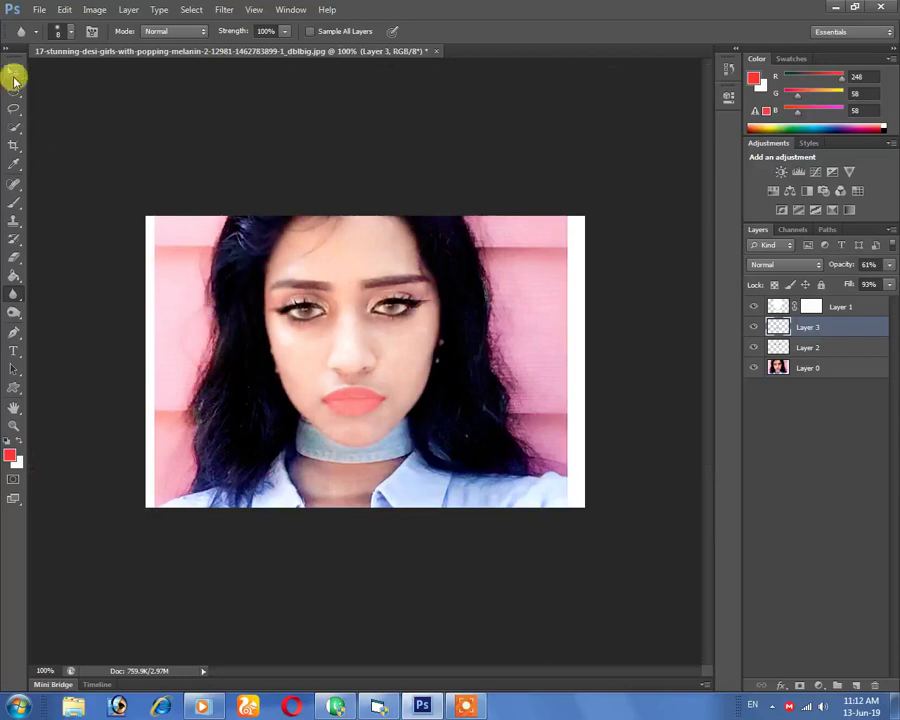
{"action": "left_click", "coordinate": [13, 74]}
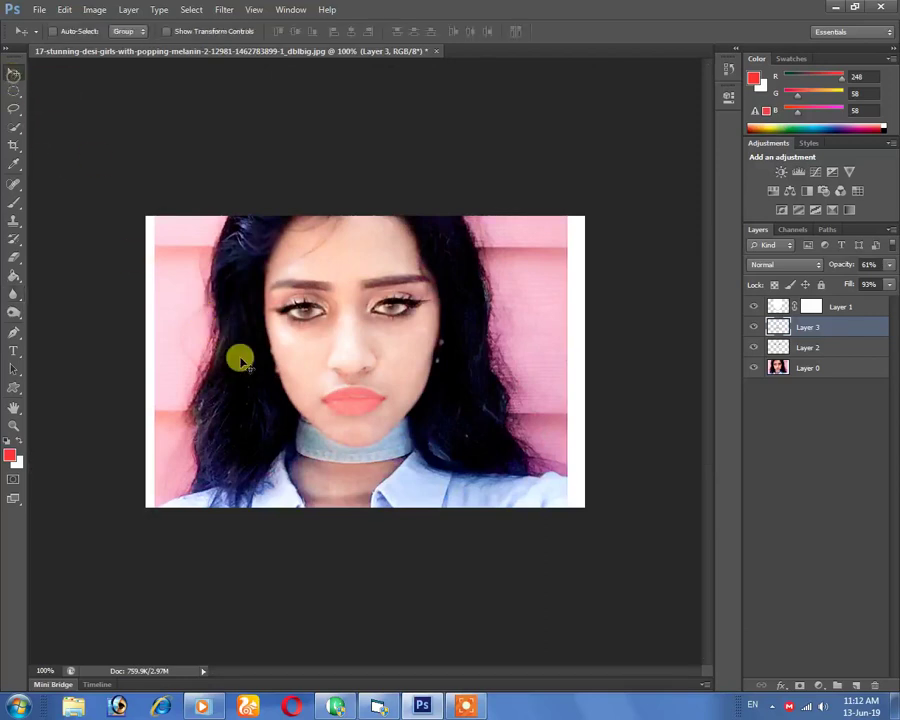
{"action": "left_click_drag", "start_coordinate": [249, 370], "coordinate": [328, 372]}
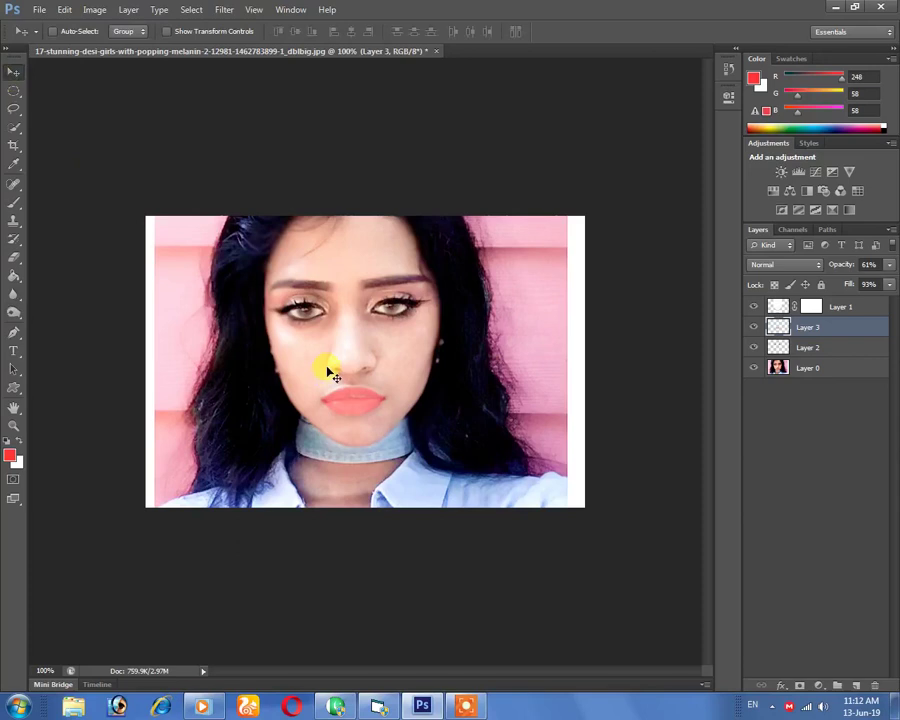
{"action": "left_click", "coordinate": [801, 368]}
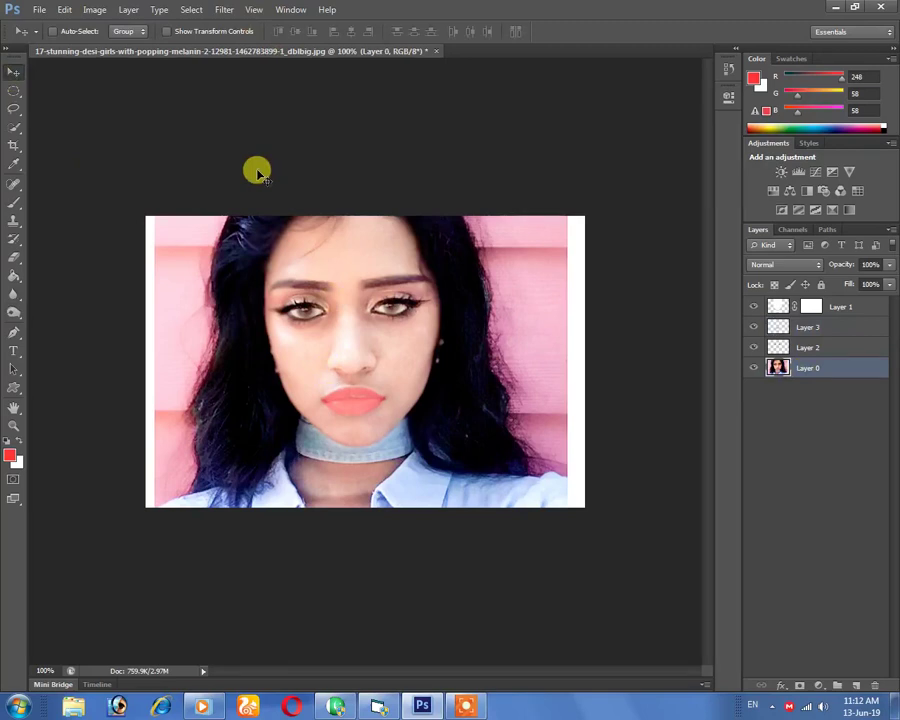
Apply Levels to Layer 0 with the black input raised slightly and white input at 244
{"action": "key", "text": "ctrl+l"}
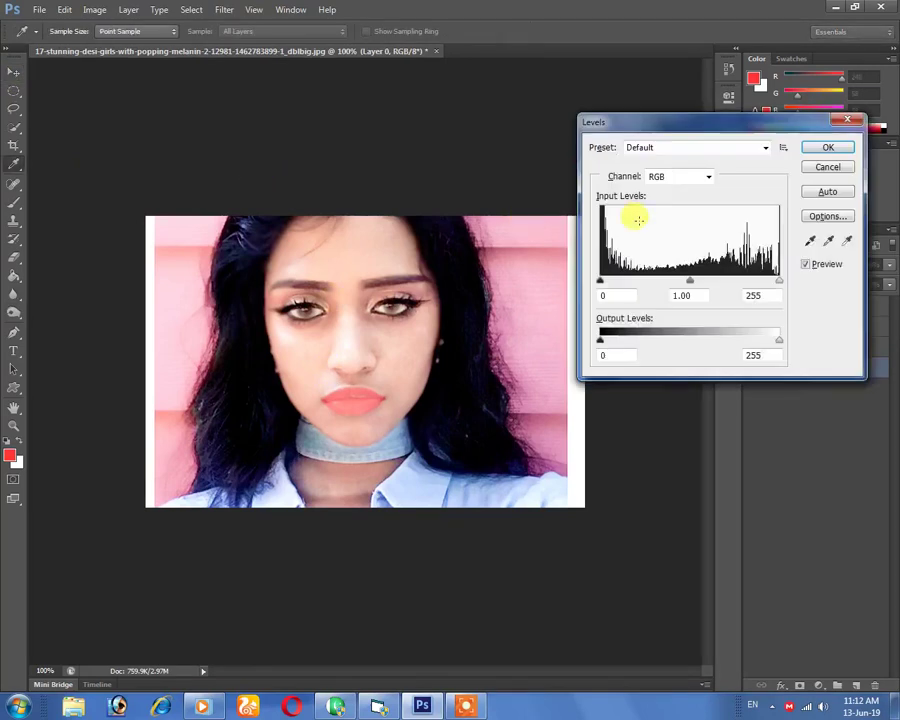
{"action": "left_click", "coordinate": [828, 168]}
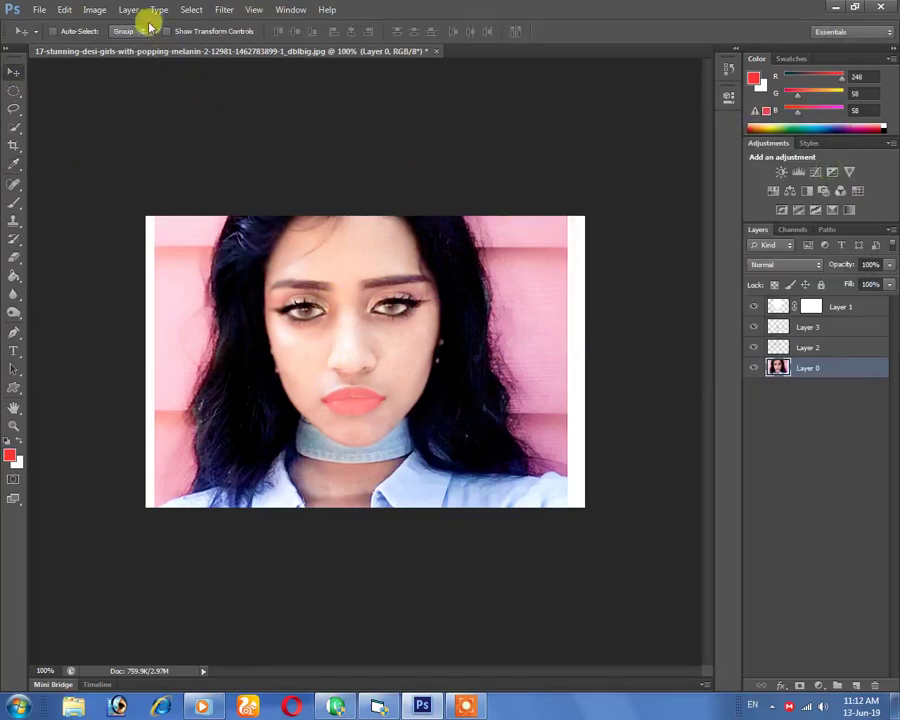
{"action": "left_click", "coordinate": [97, 11]}
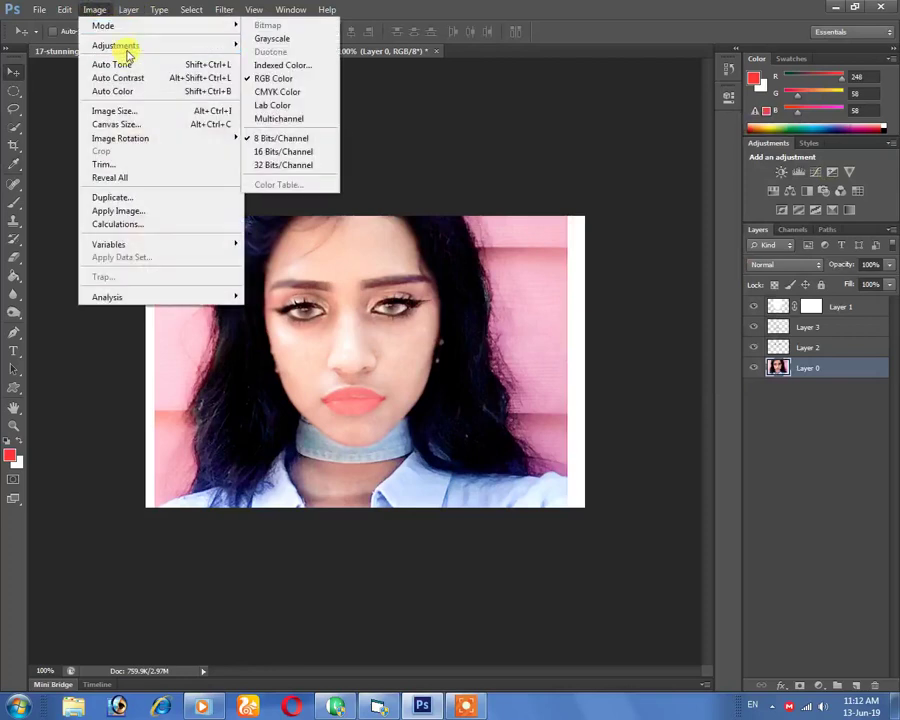
{"action": "mouse_move", "coordinate": [116, 45]}
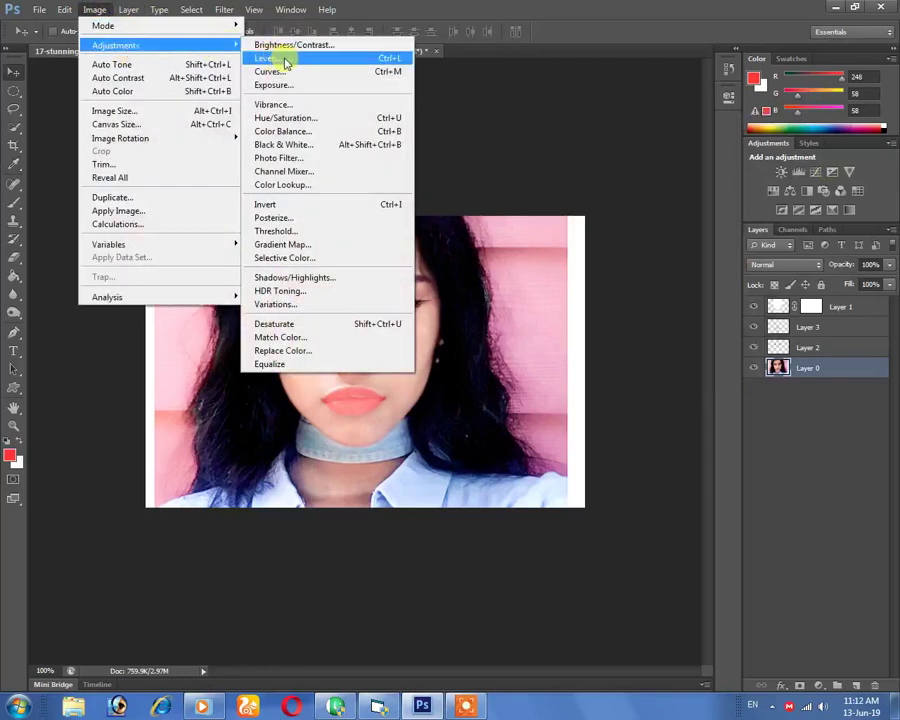
{"action": "left_click", "coordinate": [288, 60]}
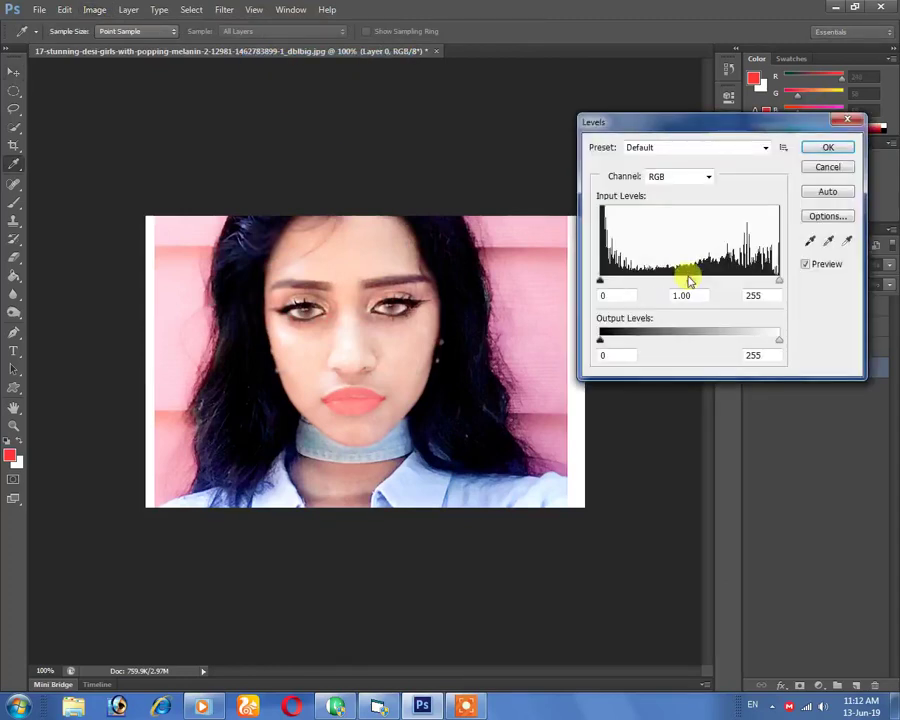
{"action": "left_click_drag", "start_coordinate": [782, 287], "coordinate": [770, 286]}
{"action": "left_click_drag", "start_coordinate": [601, 283], "coordinate": [606, 284]}
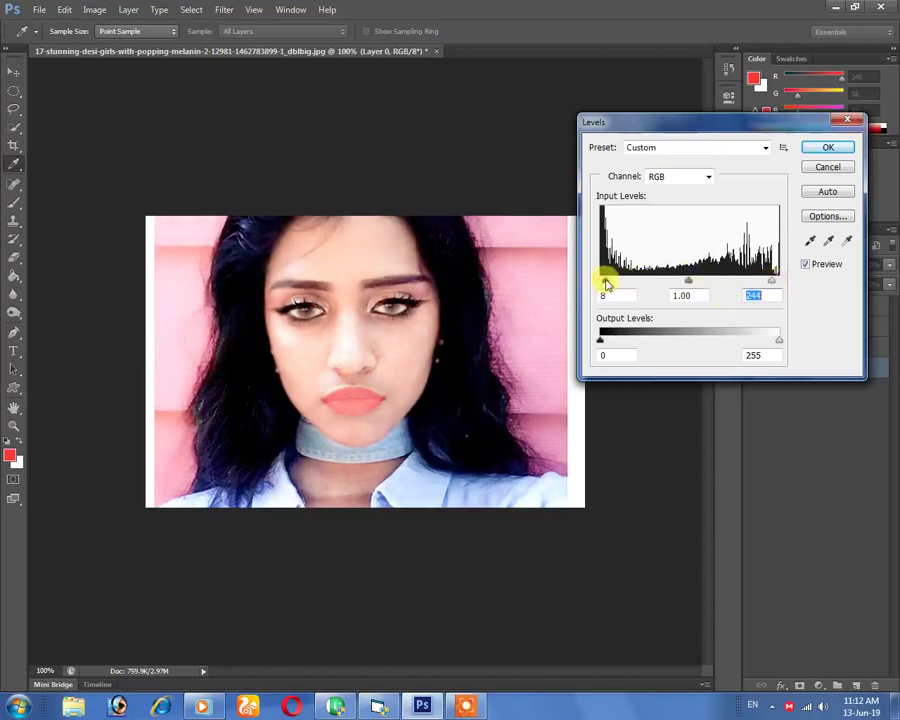
{"action": "left_click", "coordinate": [827, 150]}
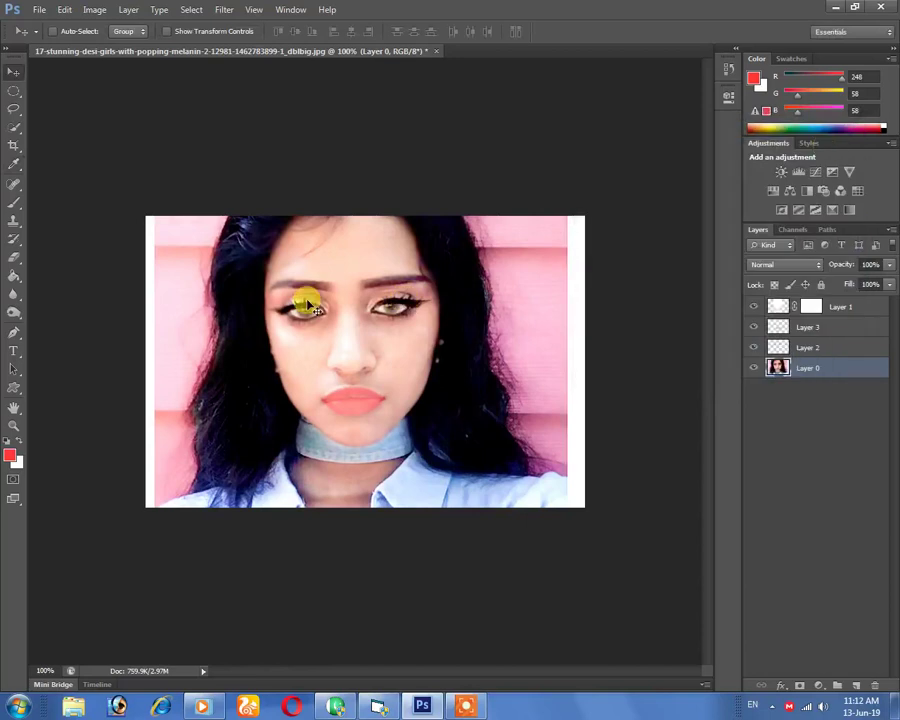
Run Topaz Clarity with the Portrait Skin Smooth and Brighten II preset, midtones raised slightly
{"action": "left_click", "coordinate": [224, 10]}
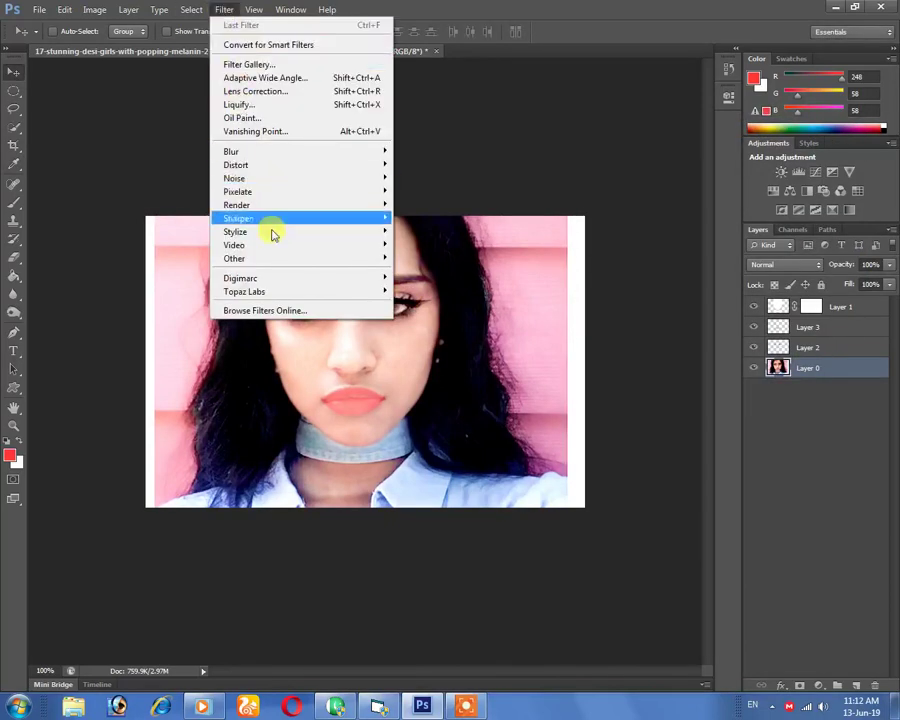
{"action": "mouse_move", "coordinate": [245, 291]}
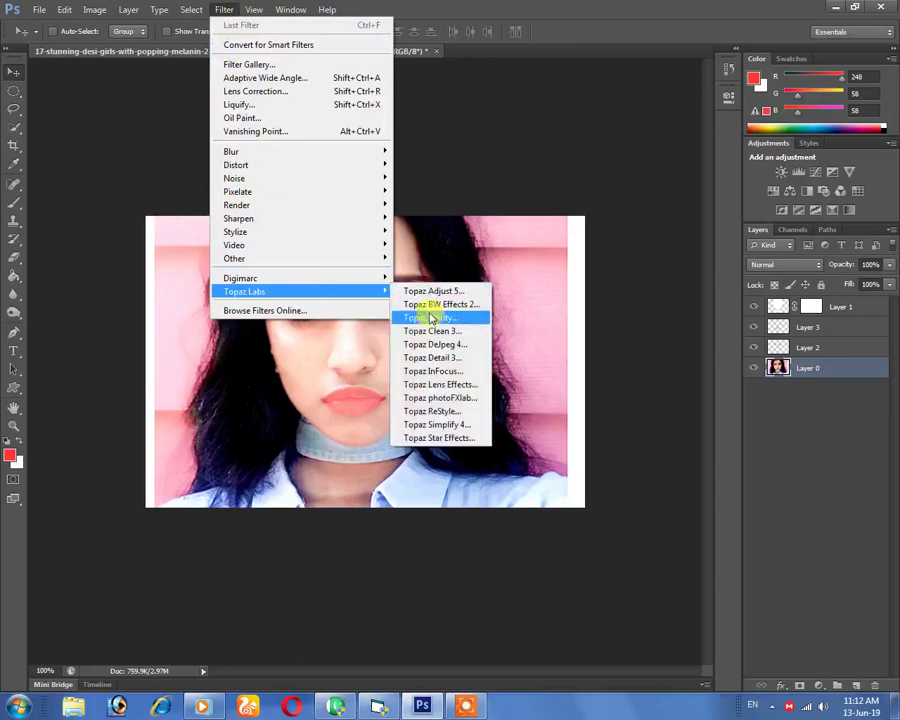
{"action": "left_click", "coordinate": [436, 318]}
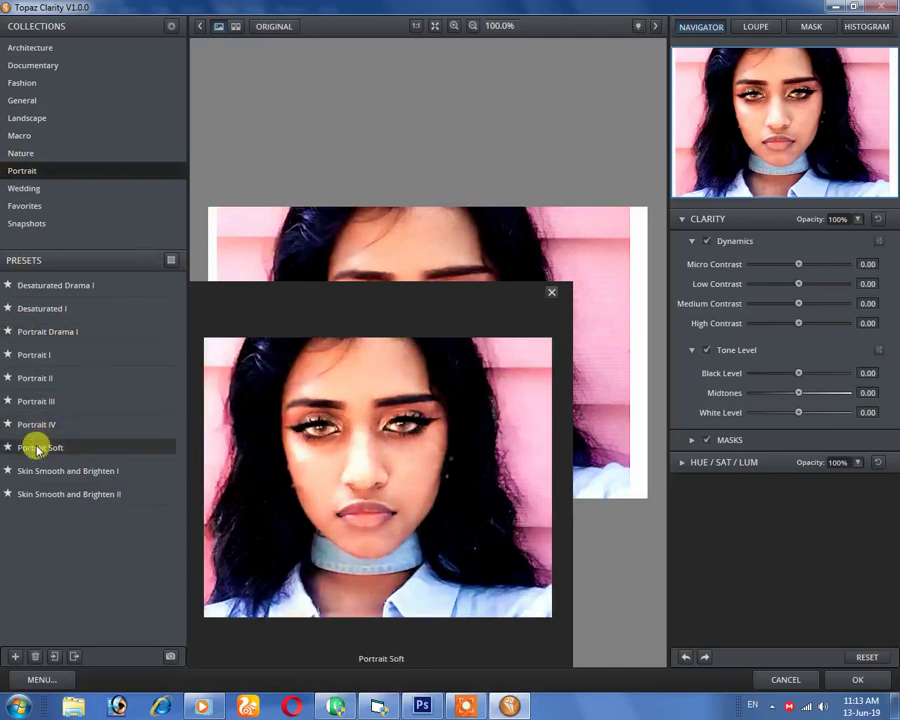
{"action": "left_click", "coordinate": [60, 494]}
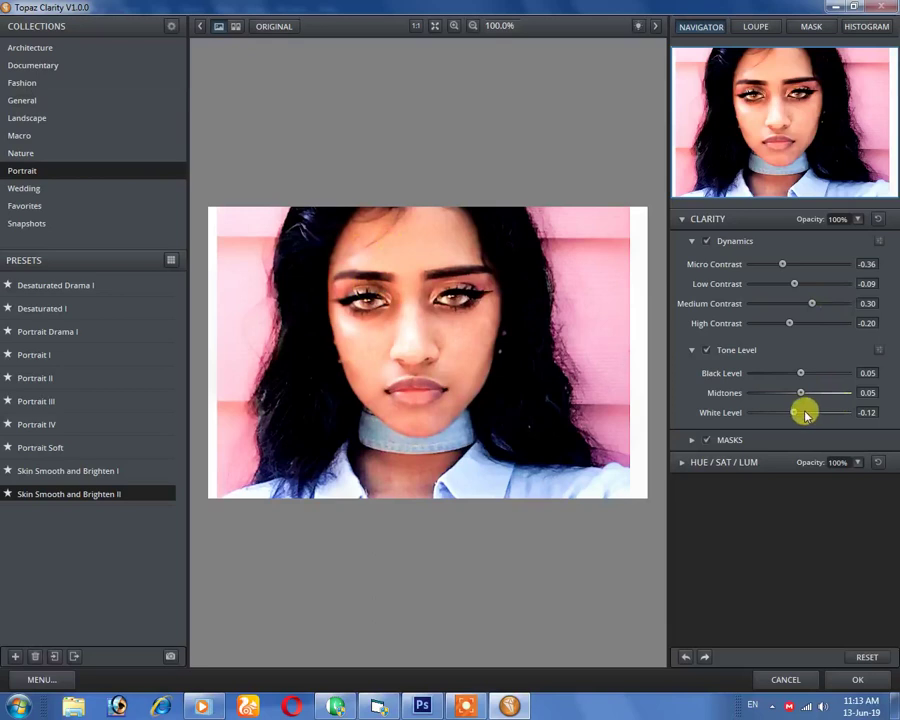
{"action": "left_click_drag", "start_coordinate": [800, 393], "coordinate": [798, 417]}
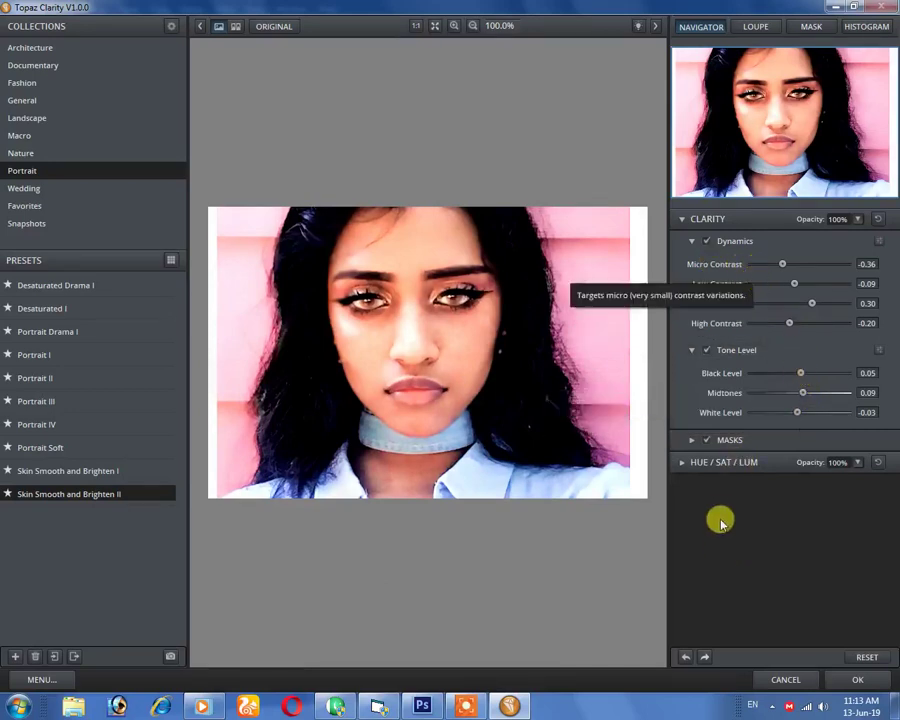
{"action": "left_click", "coordinate": [748, 466]}
{"action": "left_click", "coordinate": [750, 465]}
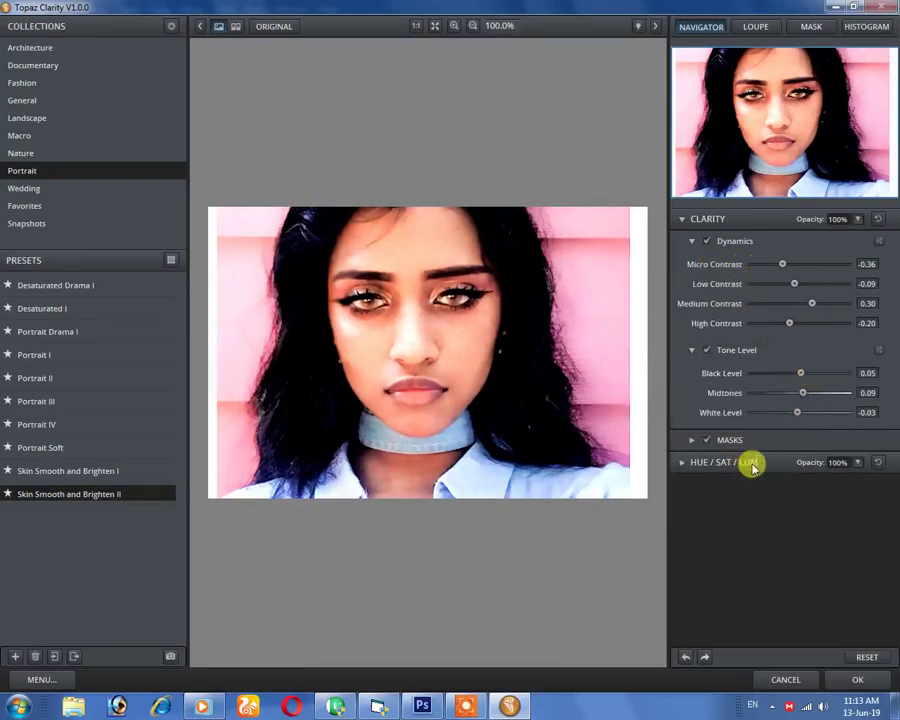
{"action": "left_click", "coordinate": [858, 681]}
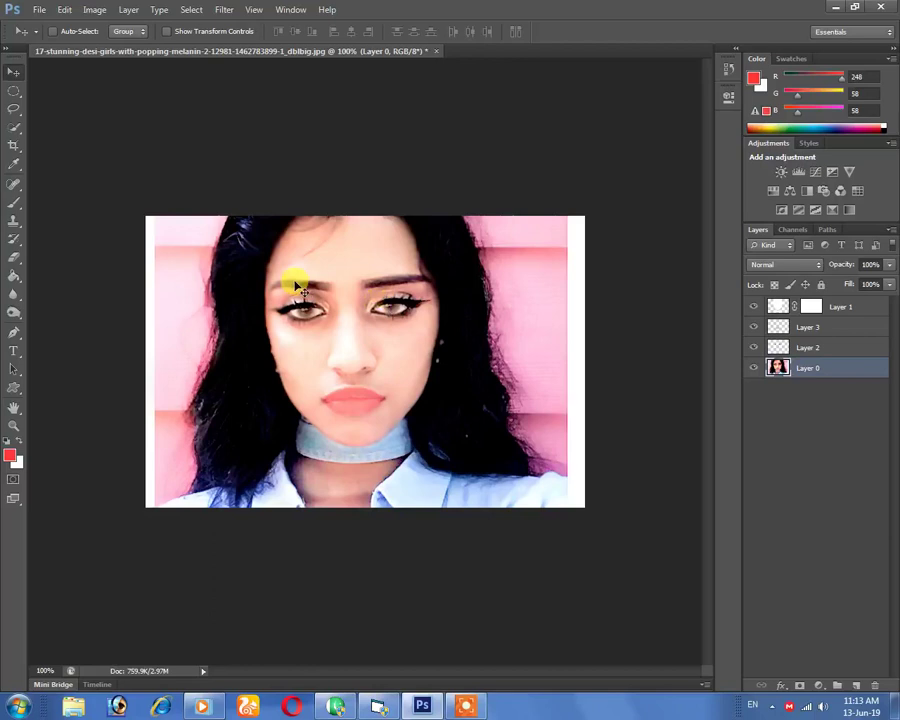
Apply Reduce Noise: strength 9, preserve details 12%, colour noise 67%, sharpen details 0
{"action": "left_click", "coordinate": [219, 10]}
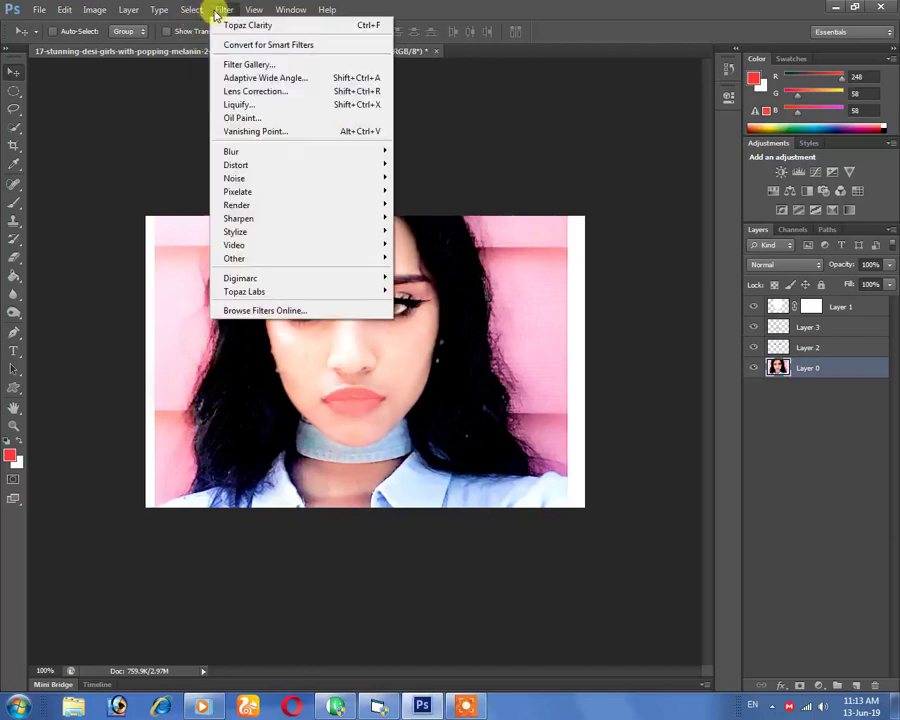
{"action": "mouse_move", "coordinate": [236, 178]}
{"action": "left_click", "coordinate": [430, 233]}
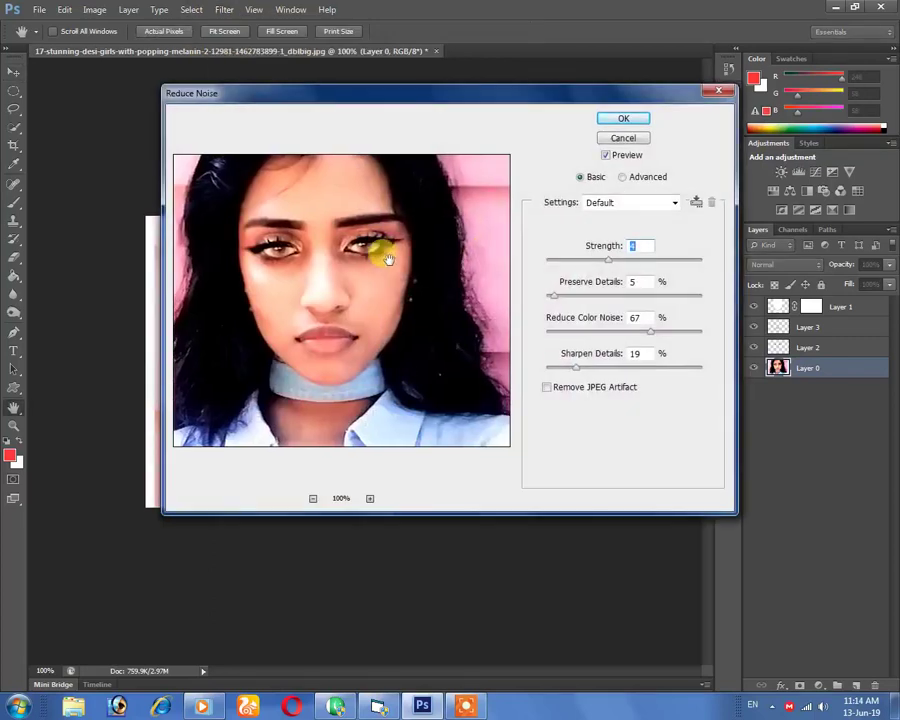
{"action": "mouse_move", "coordinate": [576, 369]}
{"action": "left_mouse_down"}
{"action": "mouse_move", "coordinate": [538, 371]}
{"action": "mouse_move", "coordinate": [620, 373]}
{"action": "mouse_move", "coordinate": [535, 375]}
{"action": "left_mouse_up"}
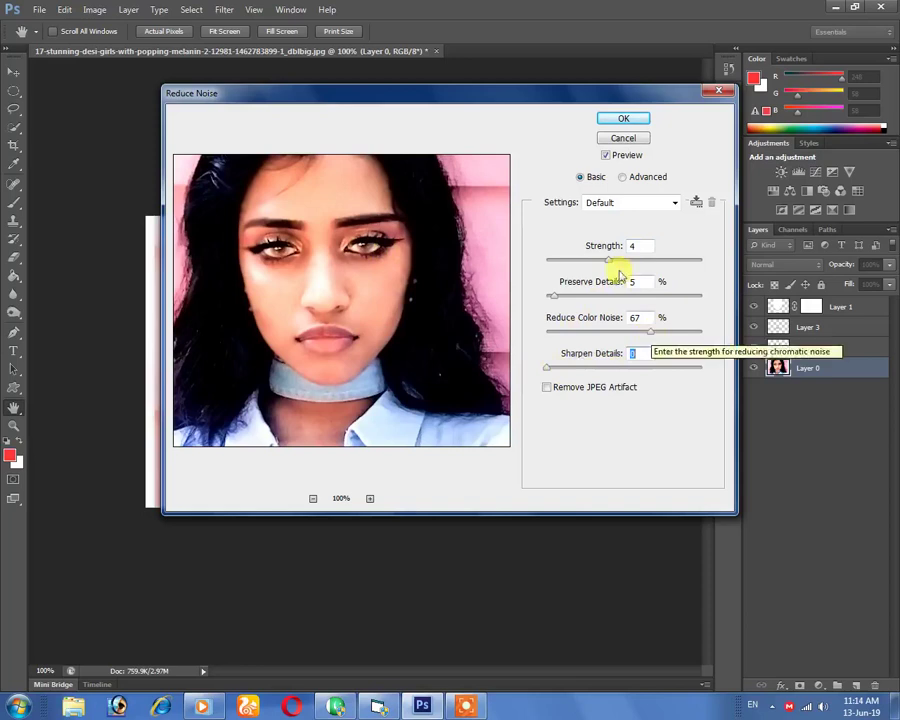
{"action": "left_click_drag", "start_coordinate": [628, 260], "coordinate": [680, 265]}
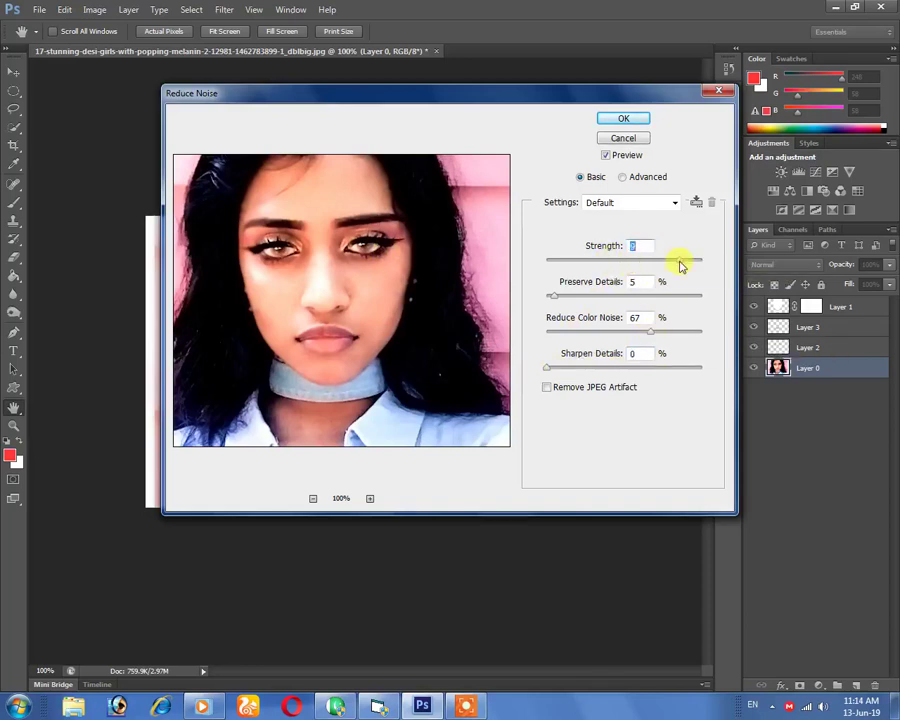
{"action": "mouse_move", "coordinate": [556, 298]}
{"action": "left_mouse_down"}
{"action": "mouse_move", "coordinate": [621, 297]}
{"action": "mouse_move", "coordinate": [534, 301]}
{"action": "left_mouse_up"}
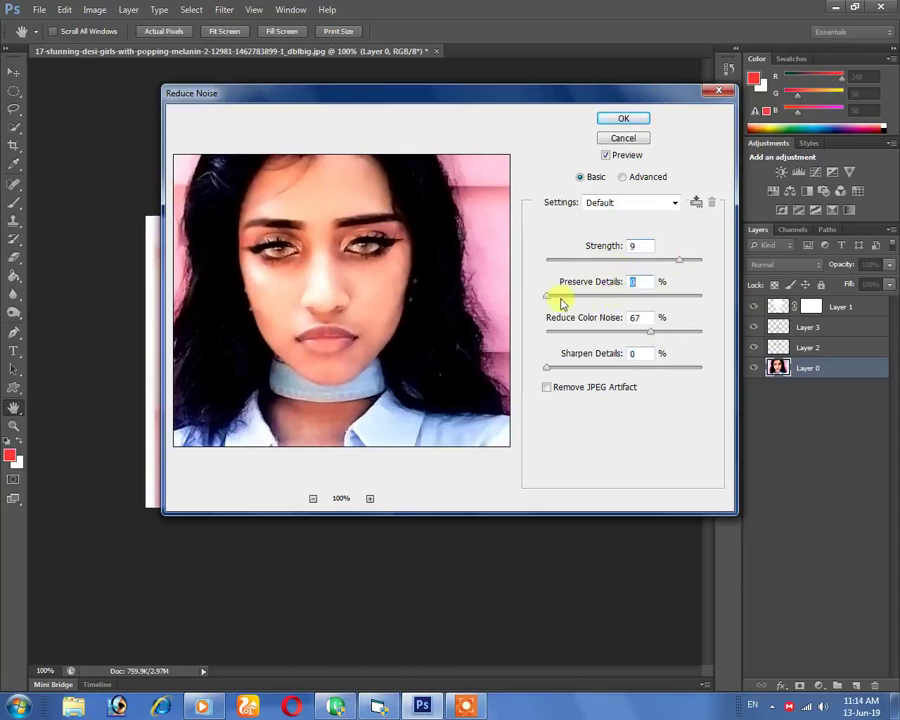
{"action": "left_click_drag", "start_coordinate": [549, 299], "coordinate": [567, 296]}
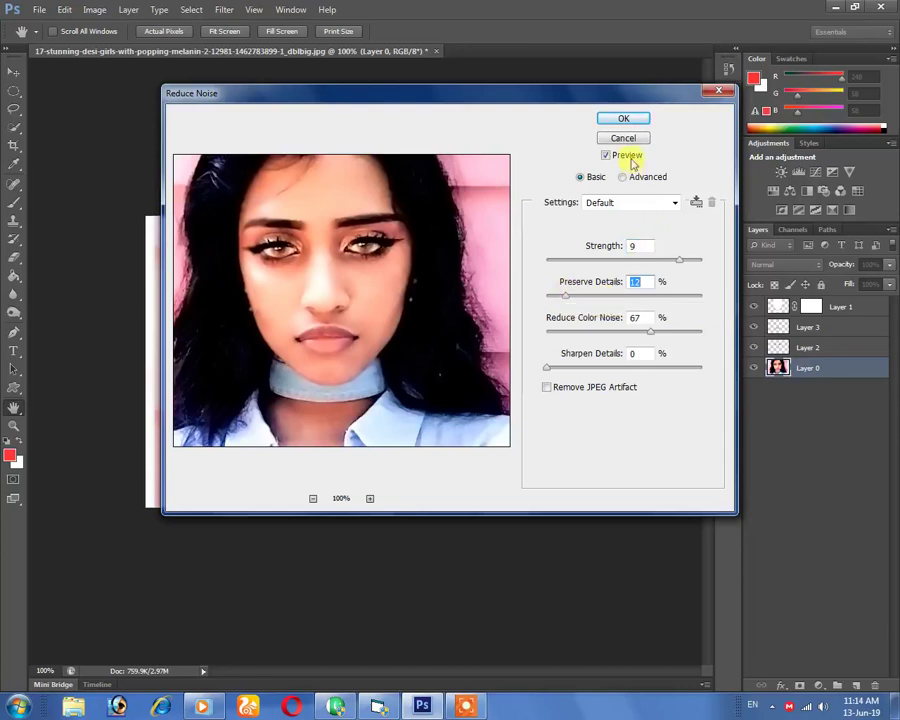
{"action": "left_click", "coordinate": [623, 120]}
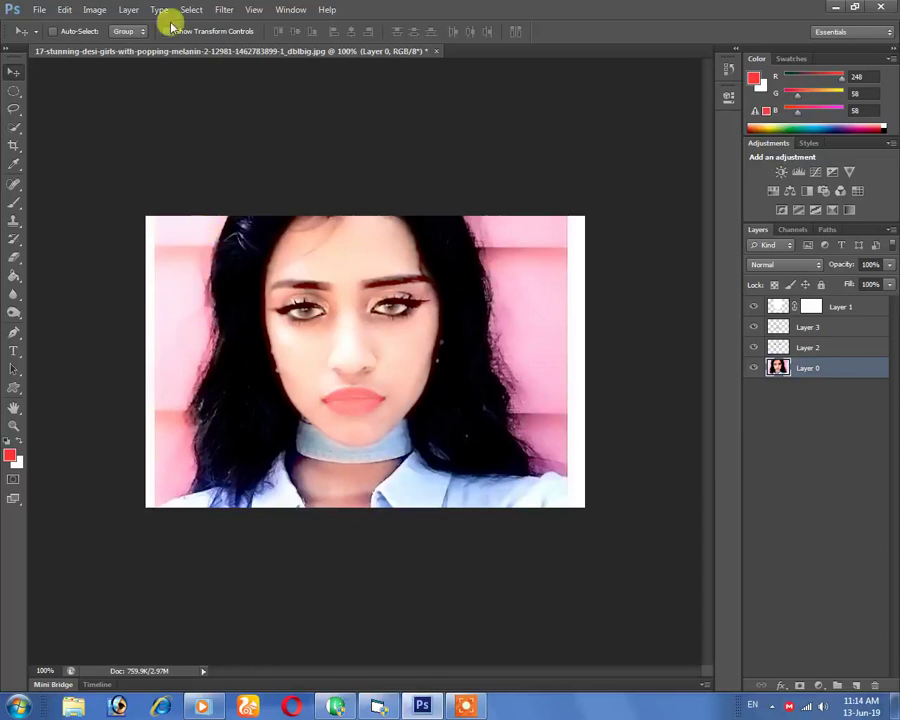
Flatten Layer 0 and the other portrait layers into one Background layer via the layer menu
{"action": "left_click", "coordinate": [223, 10]}
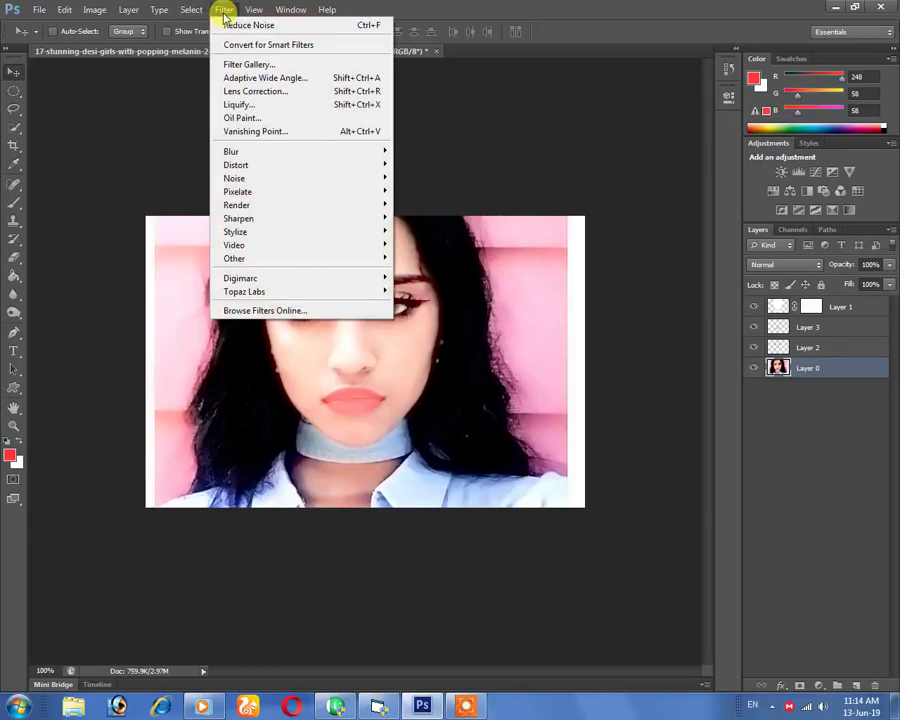
{"action": "left_click", "coordinate": [155, 110]}
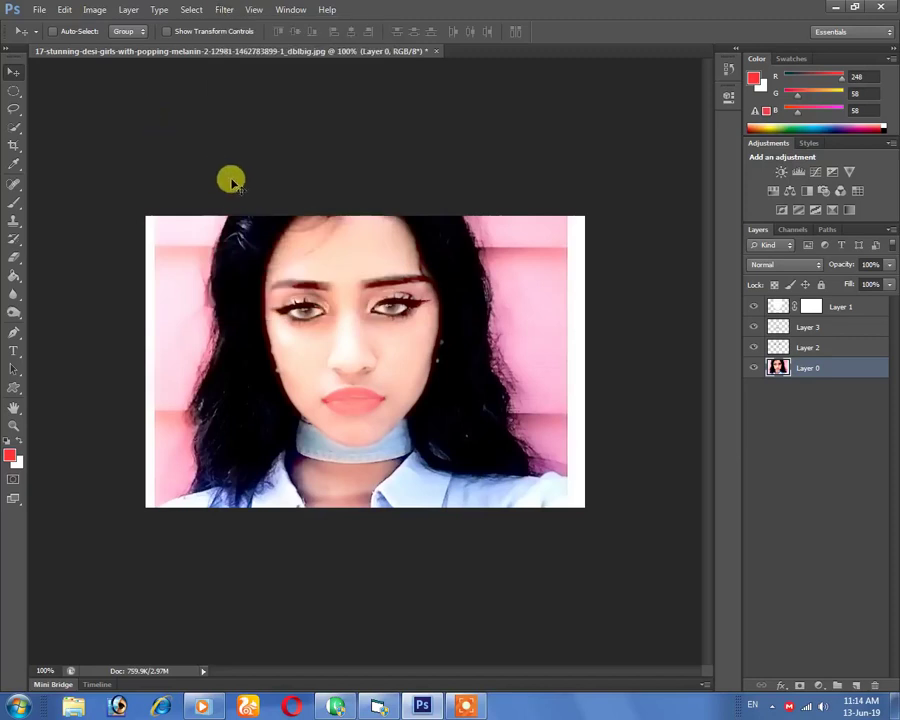
{"action": "right_click", "coordinate": [822, 369]}
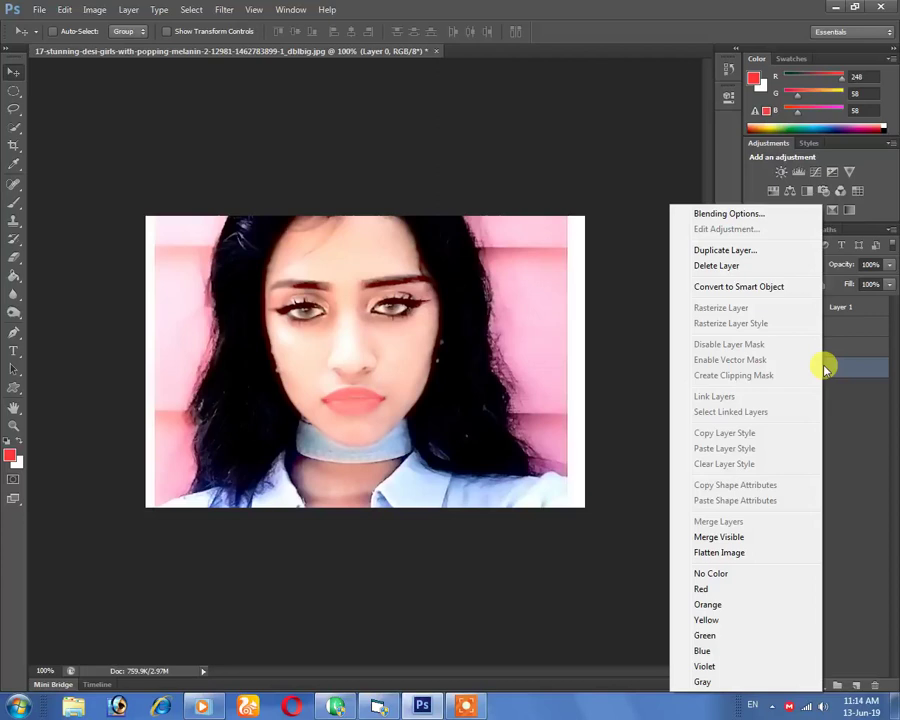
{"action": "left_click", "coordinate": [715, 561]}
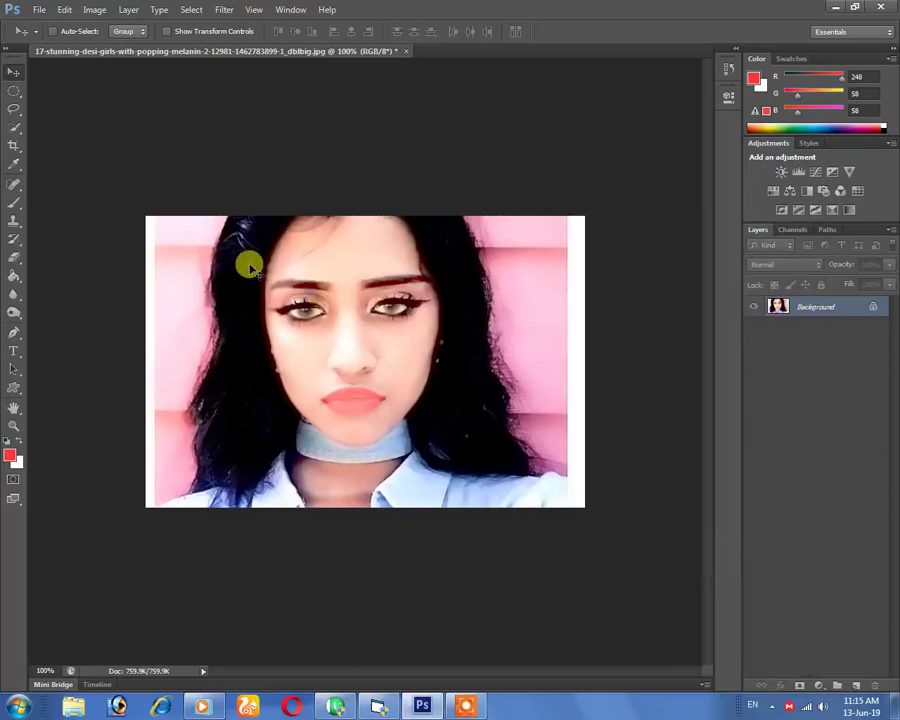
Save the portrait to the Desktop as JPEG file 'IMAGE' and adjust the JPEG quality slider
{"action": "left_click", "coordinate": [39, 9]}
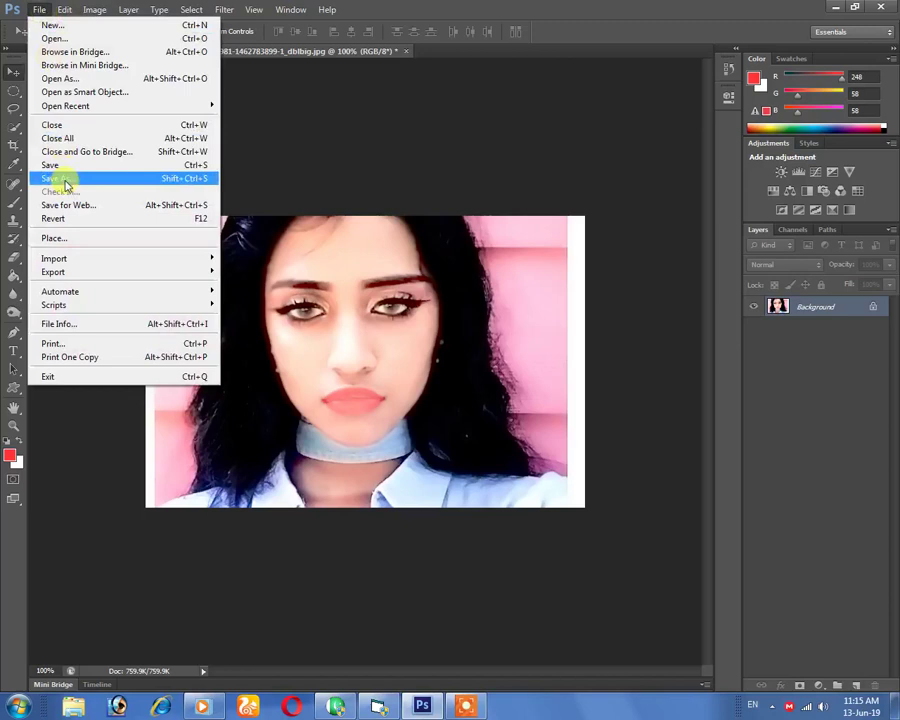
{"action": "left_click", "coordinate": [60, 179]}
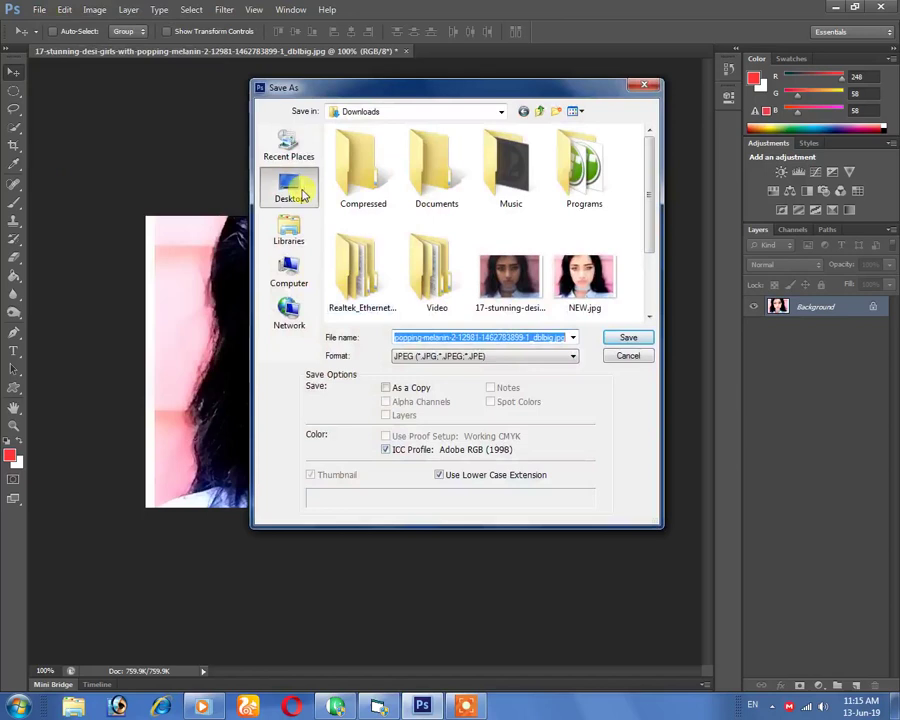
{"action": "left_click", "coordinate": [298, 192]}
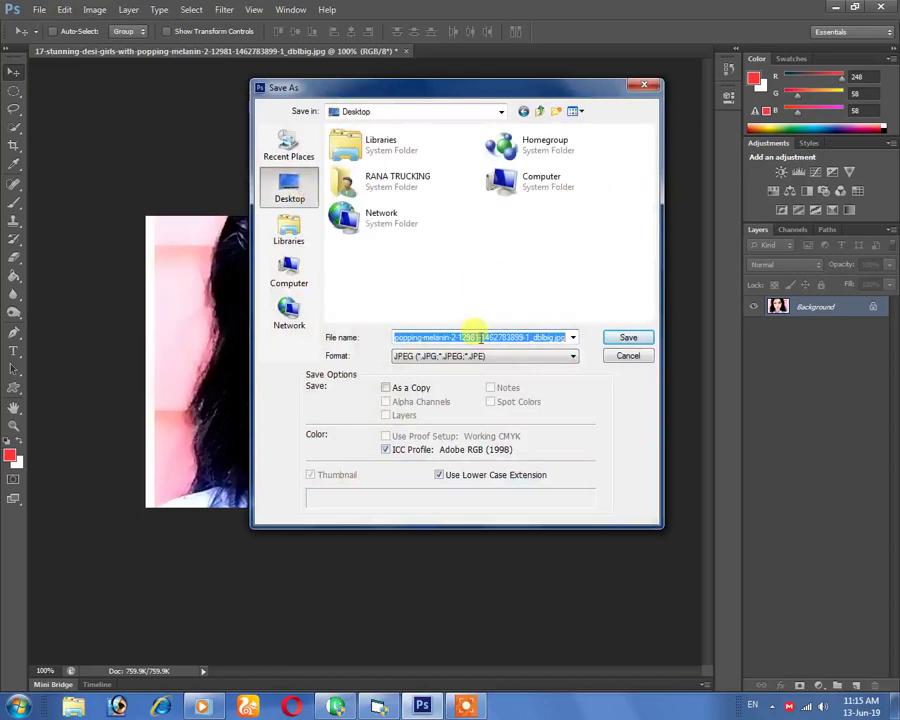
{"action": "type", "text": "IMAGE"}
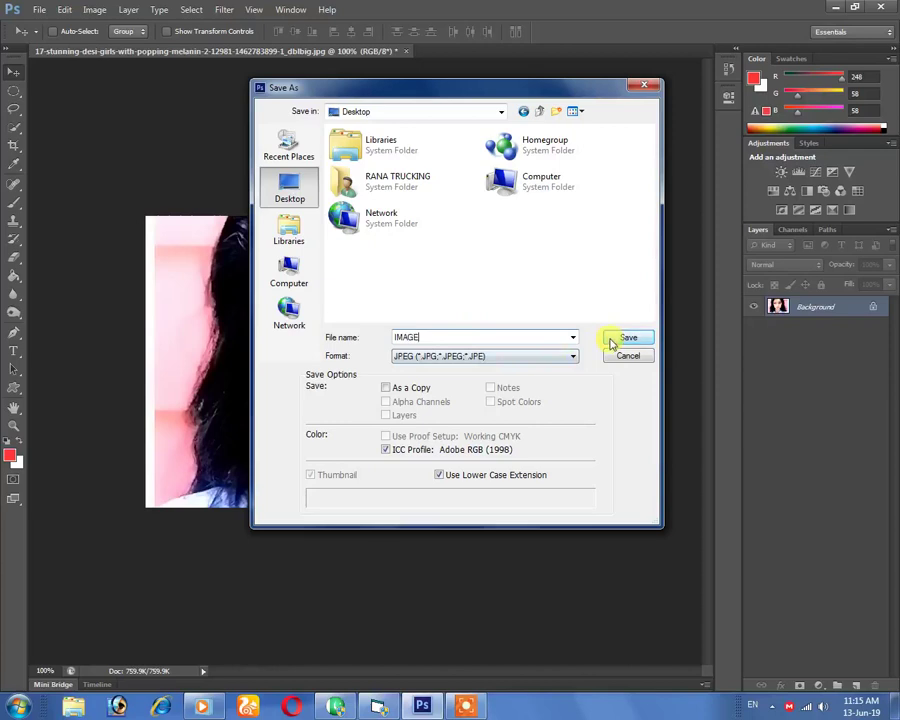
{"action": "left_click", "coordinate": [610, 341]}
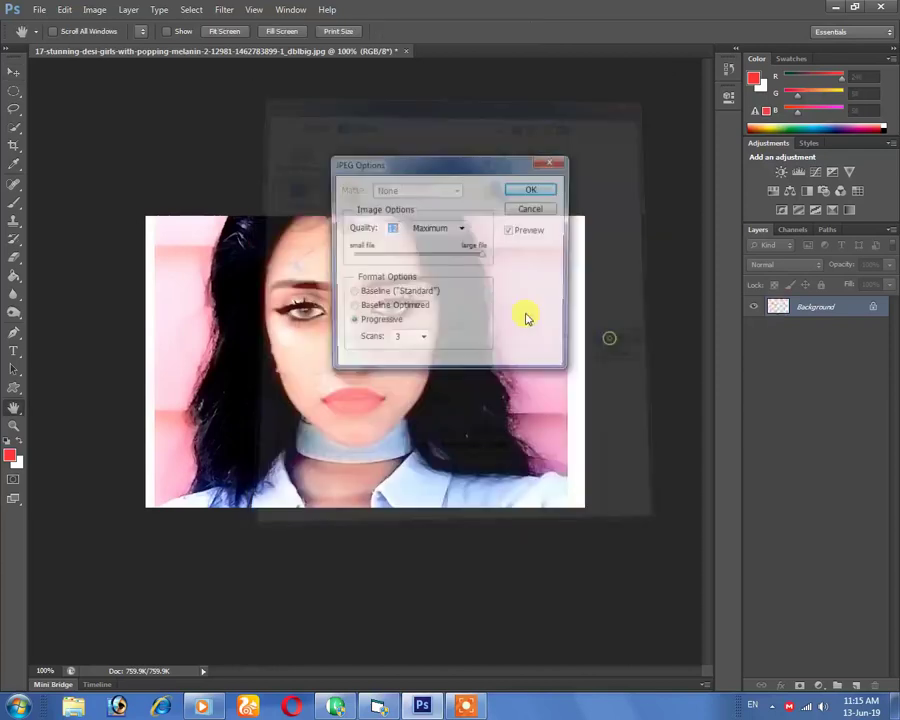
{"action": "mouse_move", "coordinate": [482, 255]}
{"action": "left_mouse_down"}
{"action": "mouse_move", "coordinate": [418, 258]}
{"action": "mouse_move", "coordinate": [502, 258]}
{"action": "left_mouse_up"}
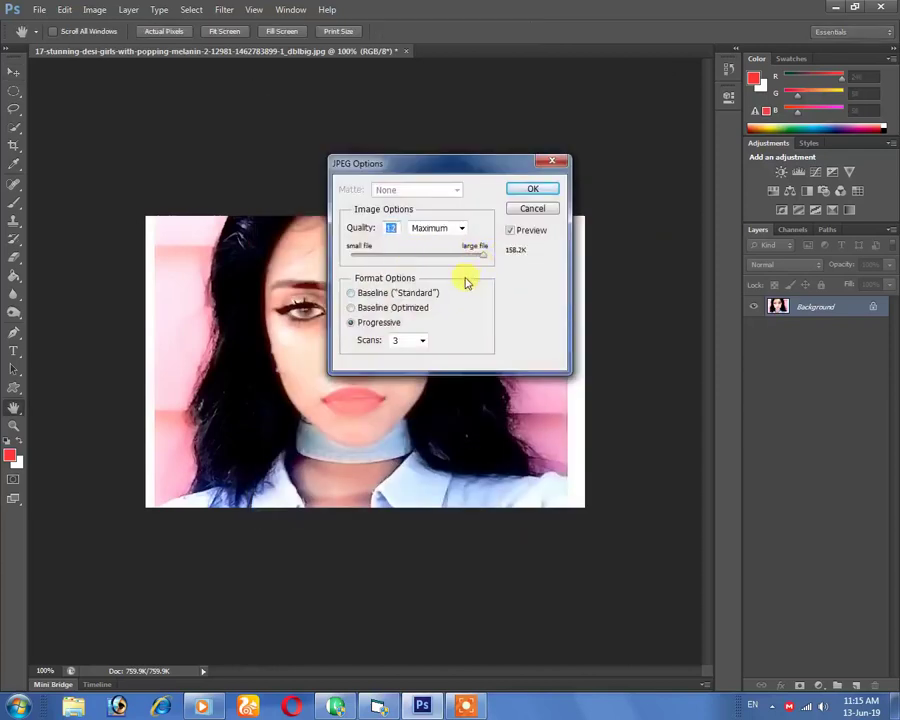